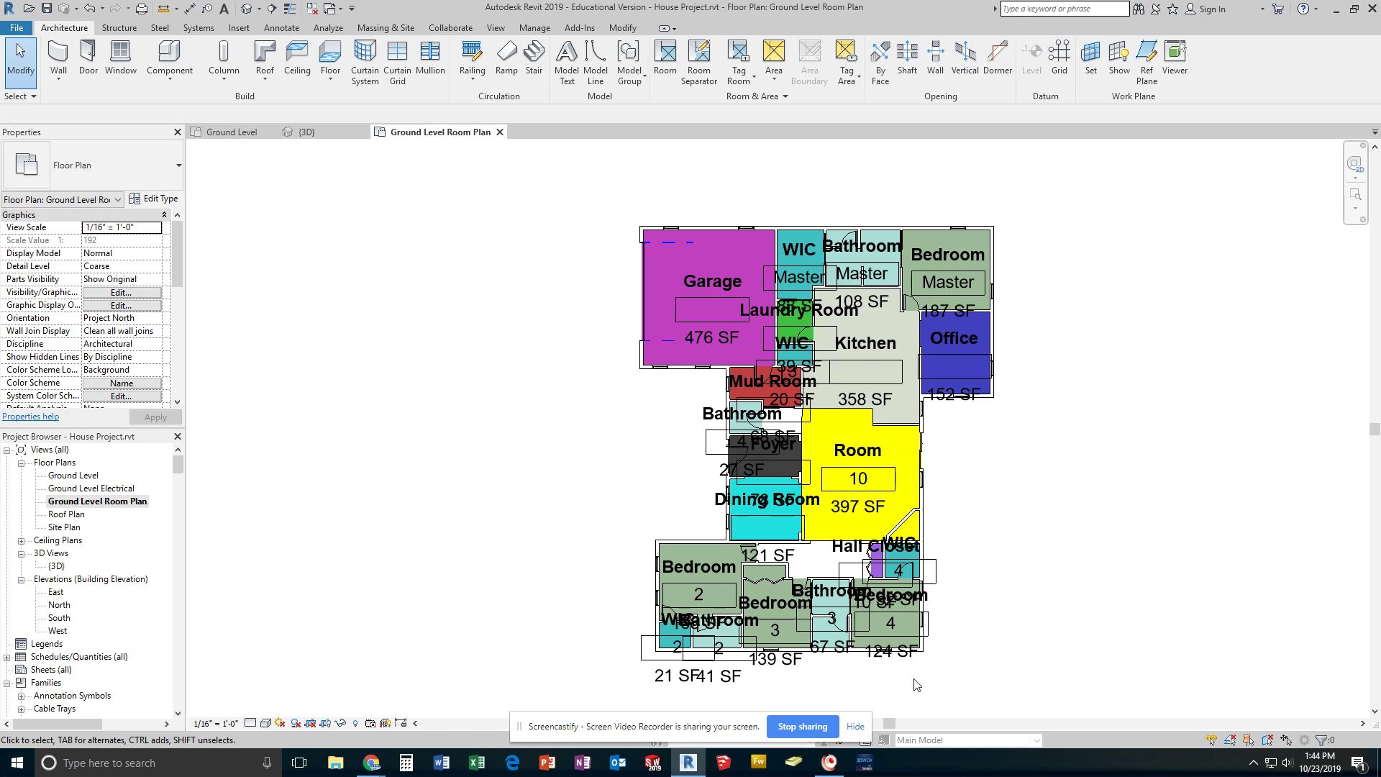
Rename room 10's tag from 'Room' to 'Living Room' and clear its number.
scroll(856, 455, "up", 5)
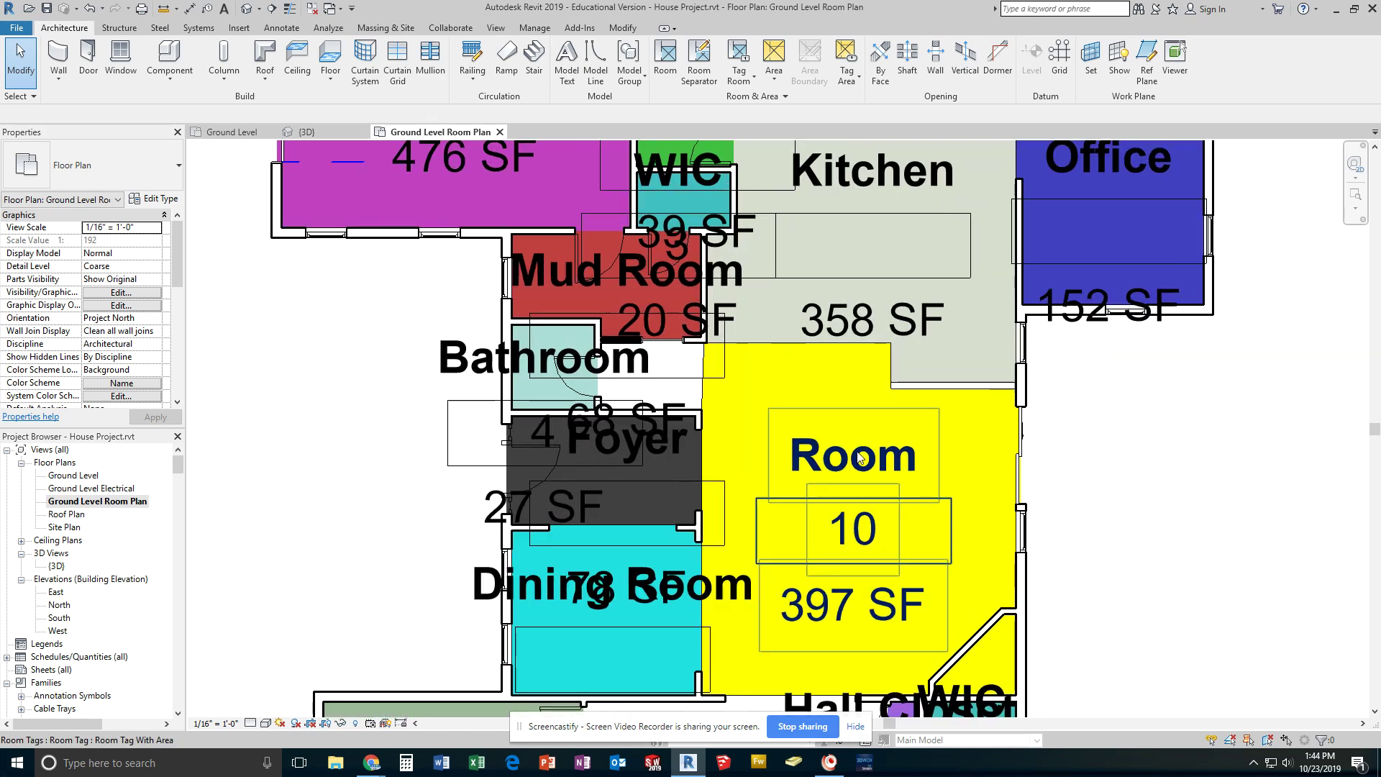
double_click(850, 462)
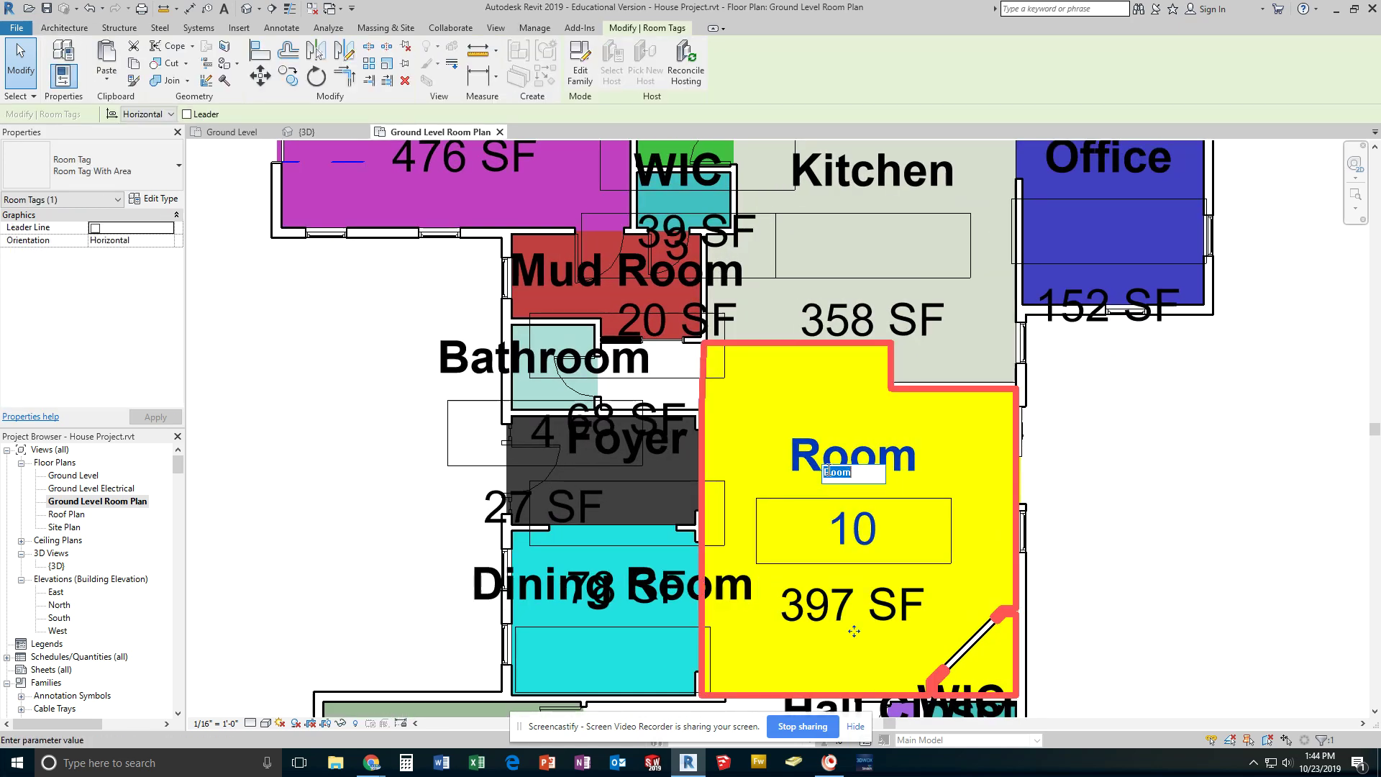
left_click(838, 474)
type("Living")
left_click(862, 529)
double_click(862, 529)
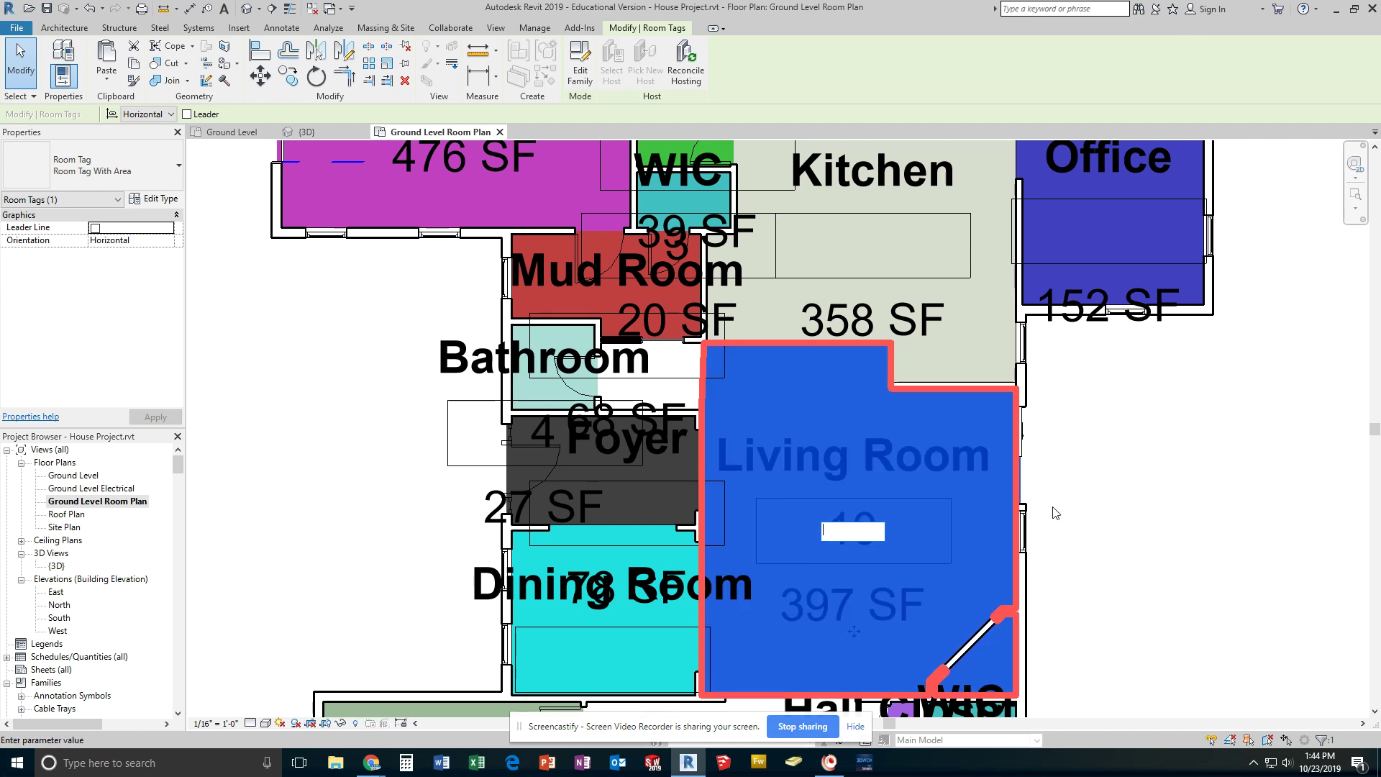
left_click(1190, 506)
Deselect the Living Room tag, zoom out and pan the whole ground-level plan to centre.
left_click(1187, 506)
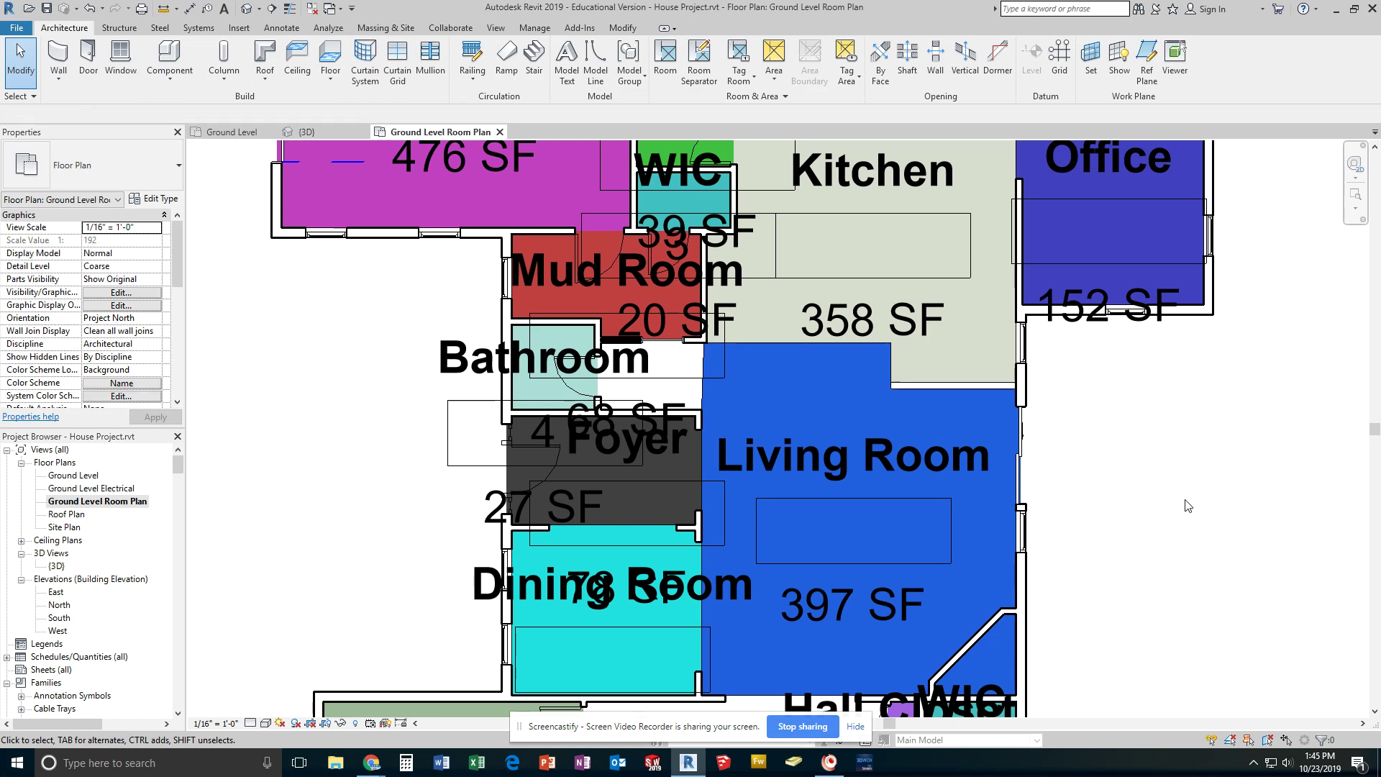
scroll(1188, 507, "down", 2)
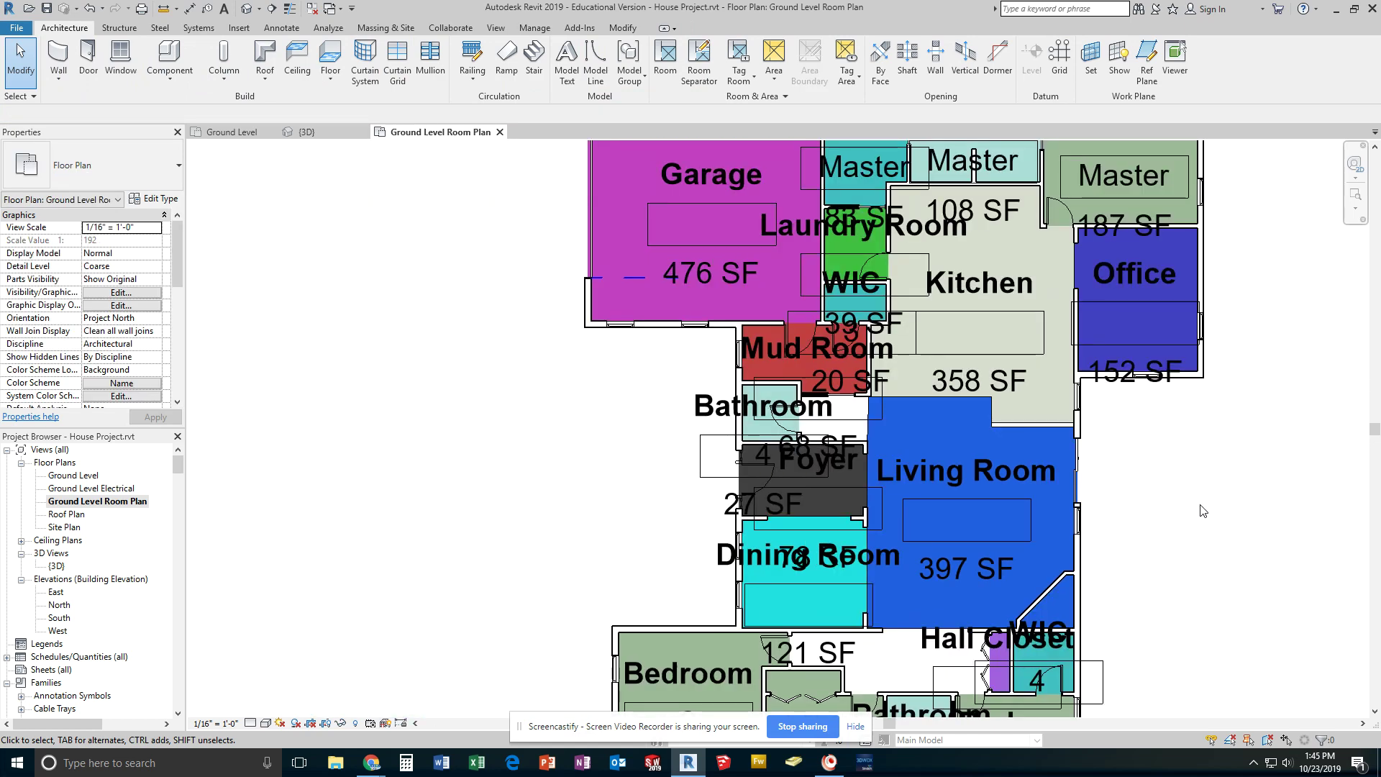
scroll(1140, 523, "down", 3)
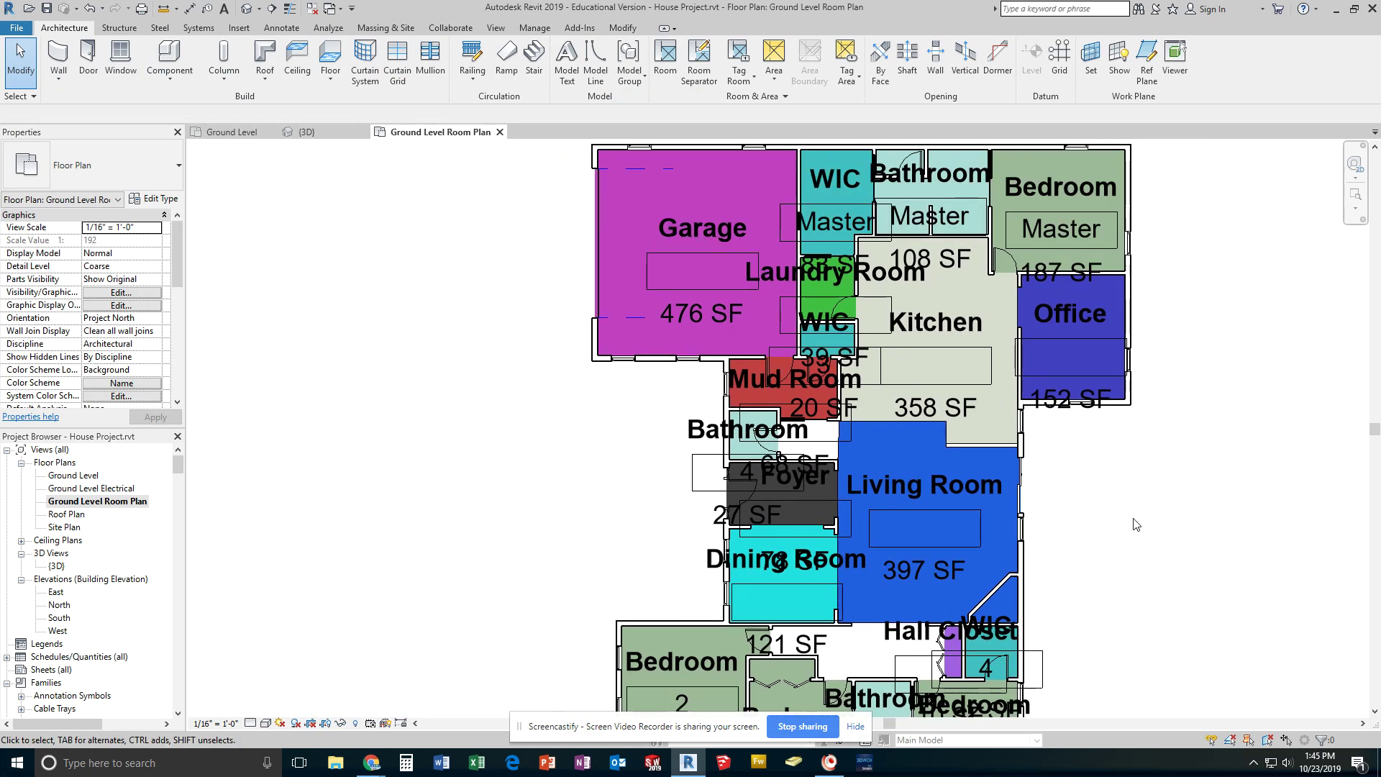
scroll(1135, 524, "down", 4)
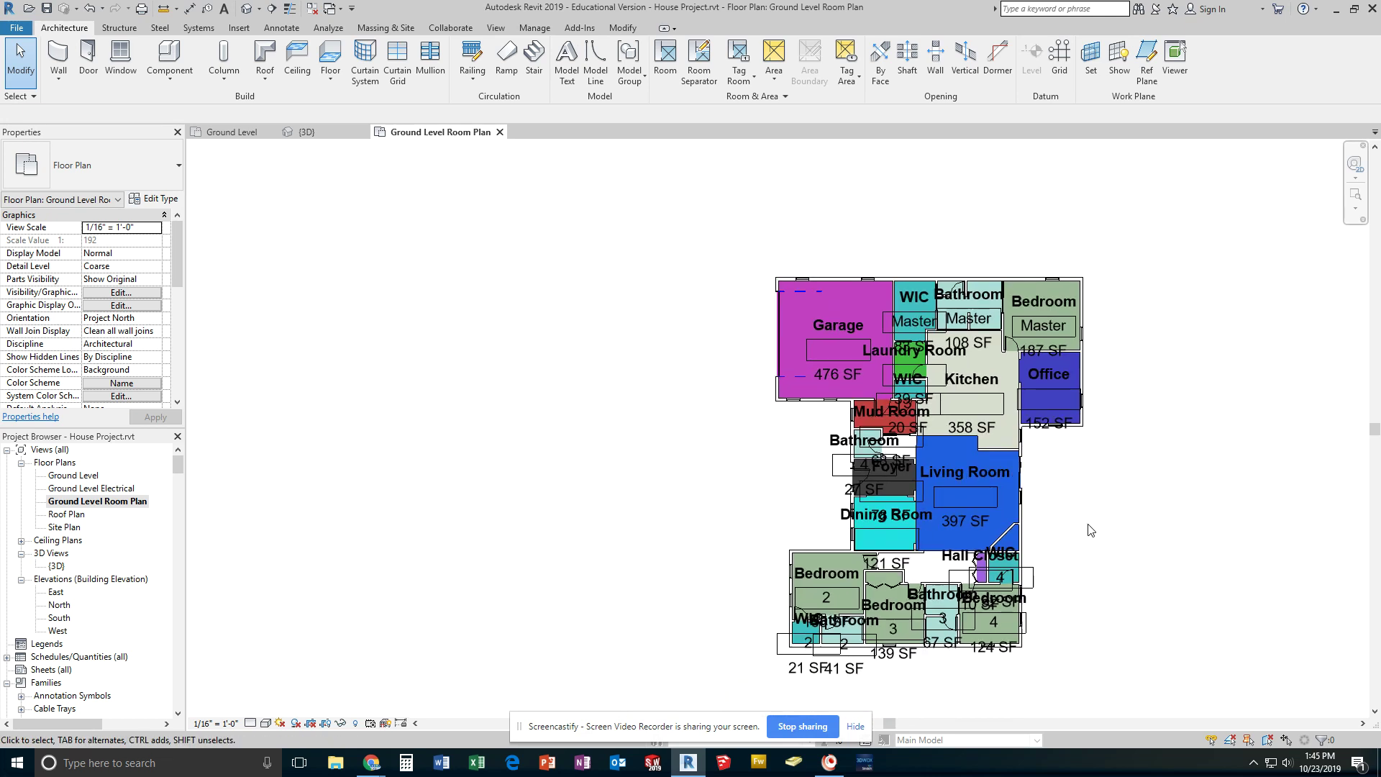
middle_click_drag(1091, 530, 942, 508)
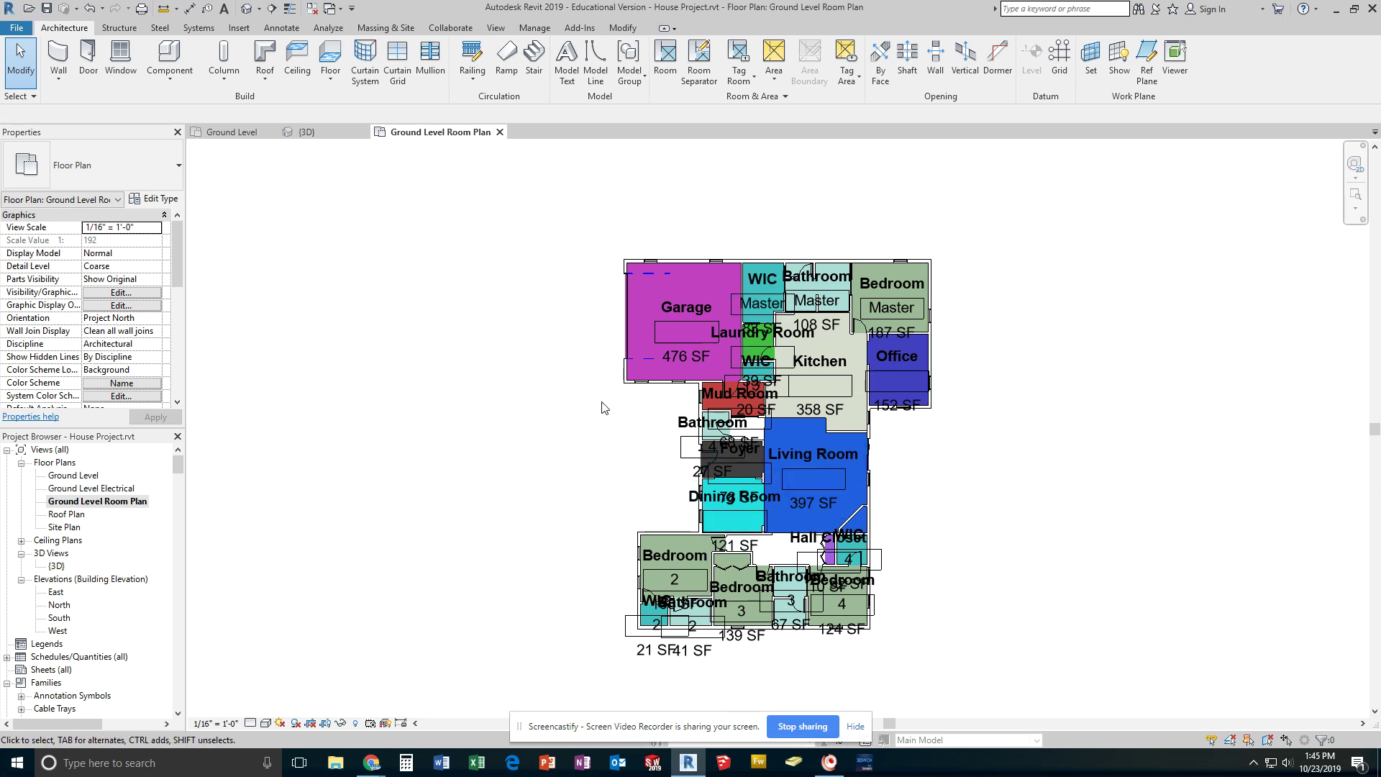
Show and select the plan's crop boundary, then hide the crop region again.
left_click(325, 723)
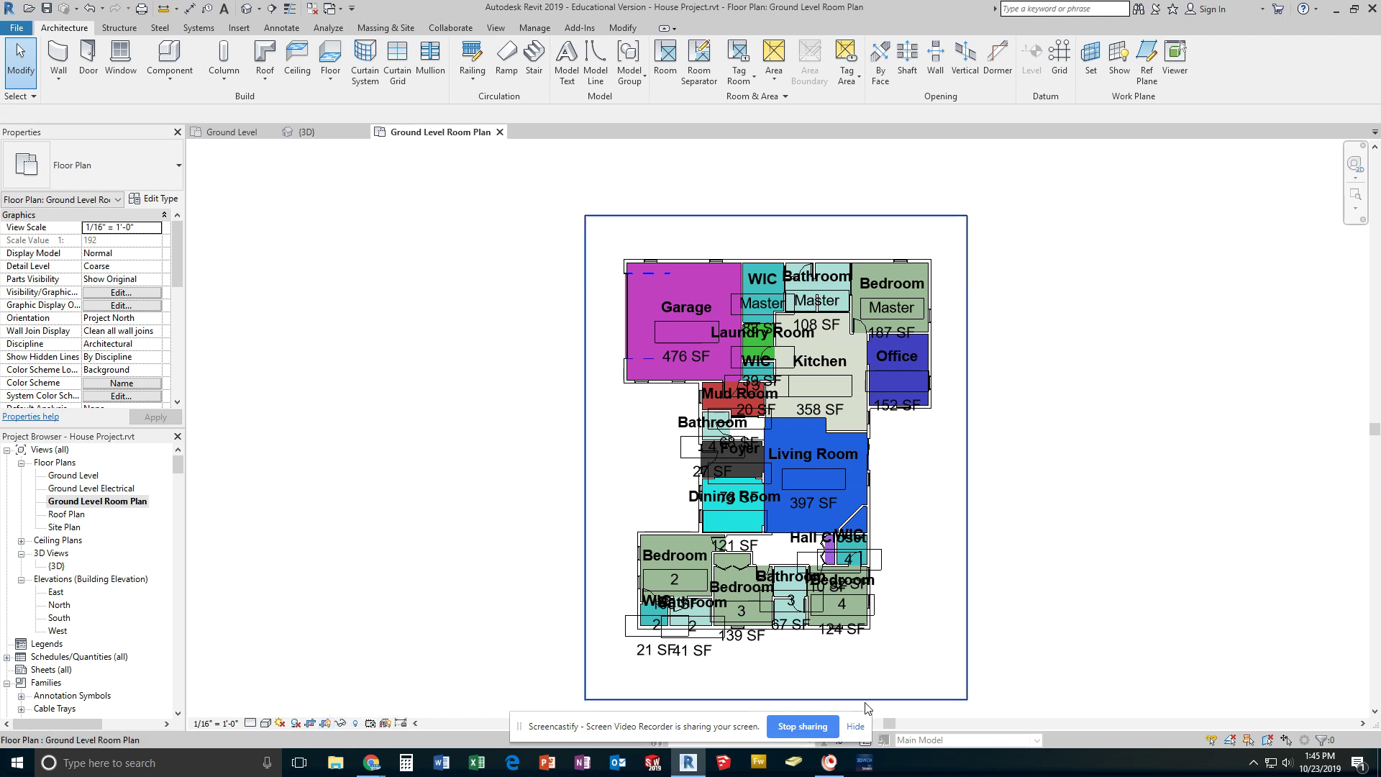
left_click(807, 697)
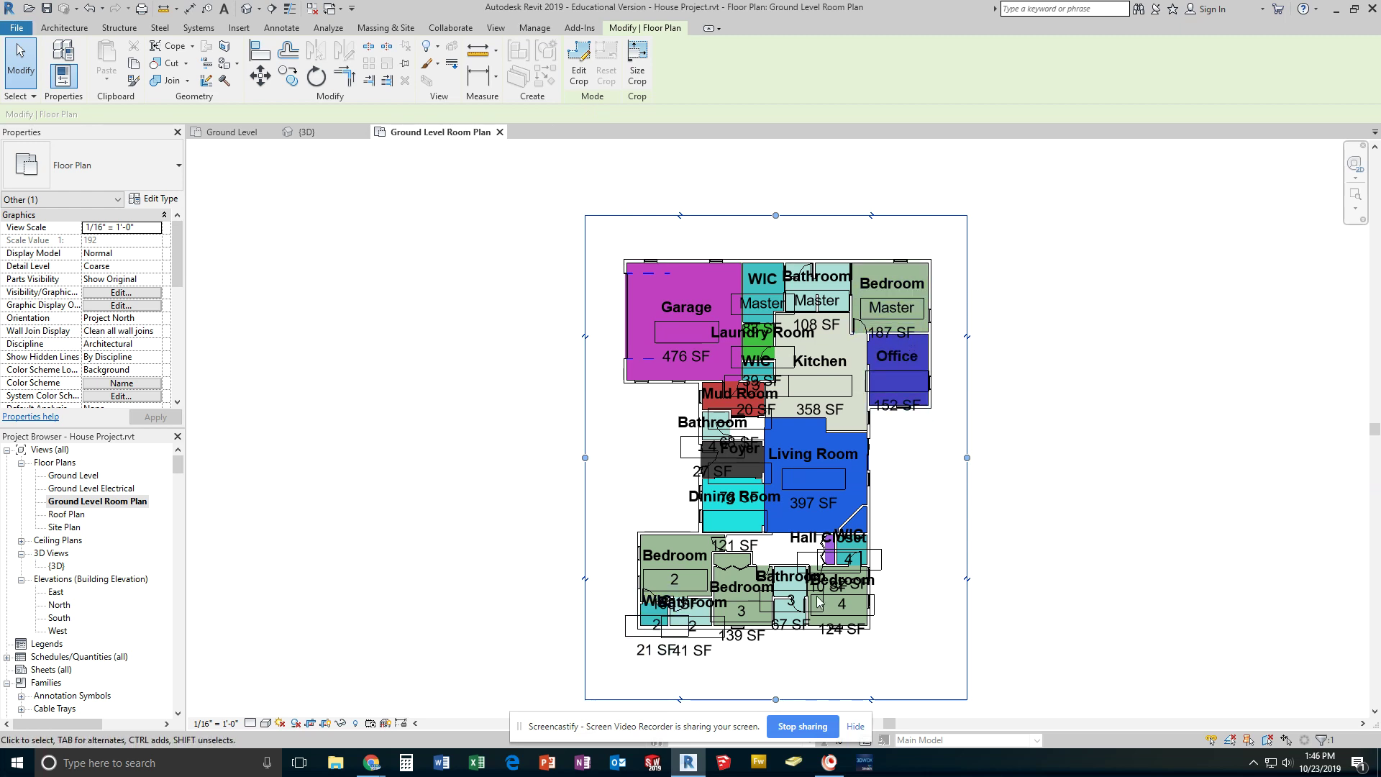
left_click(326, 724)
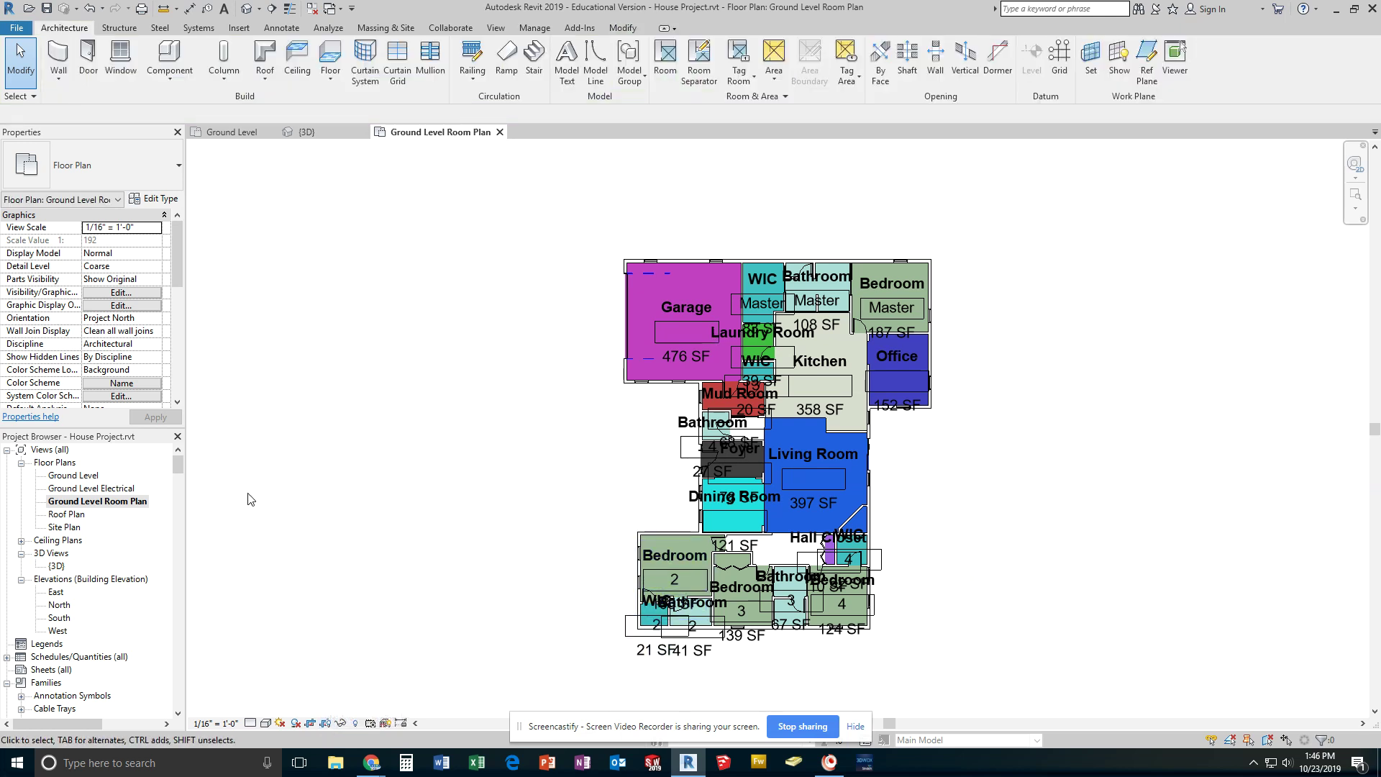
mouse_move(179, 467)
left_mouse_down()
mouse_move(179, 502)
mouse_move(177, 478)
left_mouse_up()
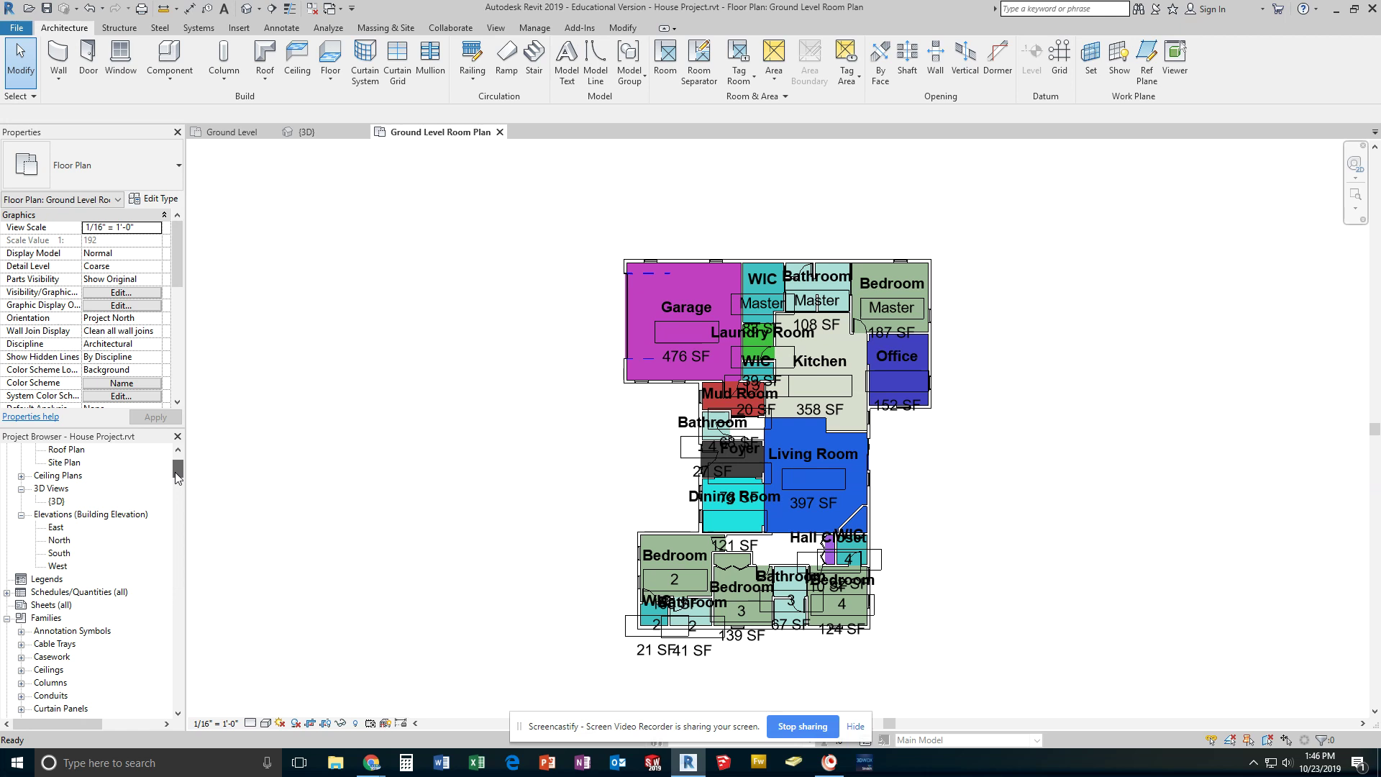
Create new sheet D-04 using the D-FRM-Landscape title block.
right_click(22, 610)
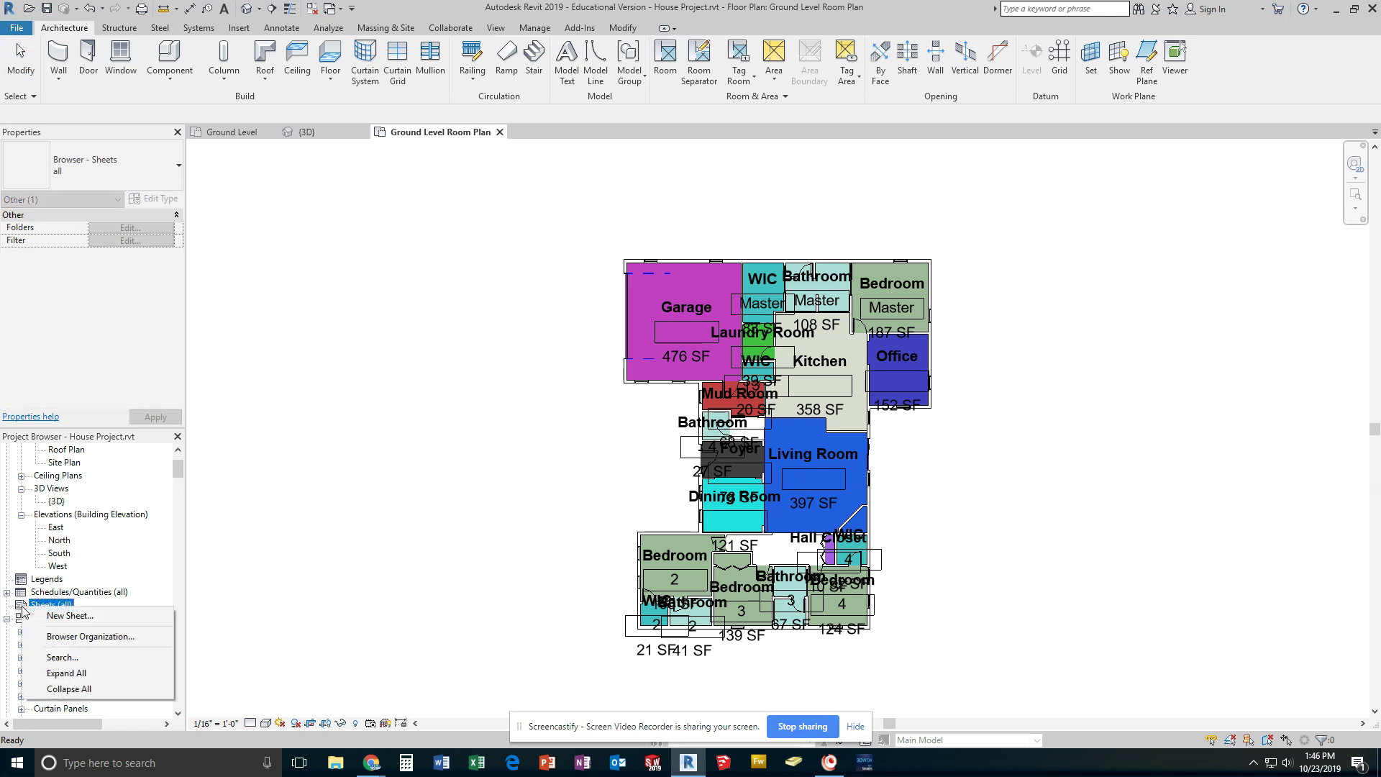
left_click(53, 616)
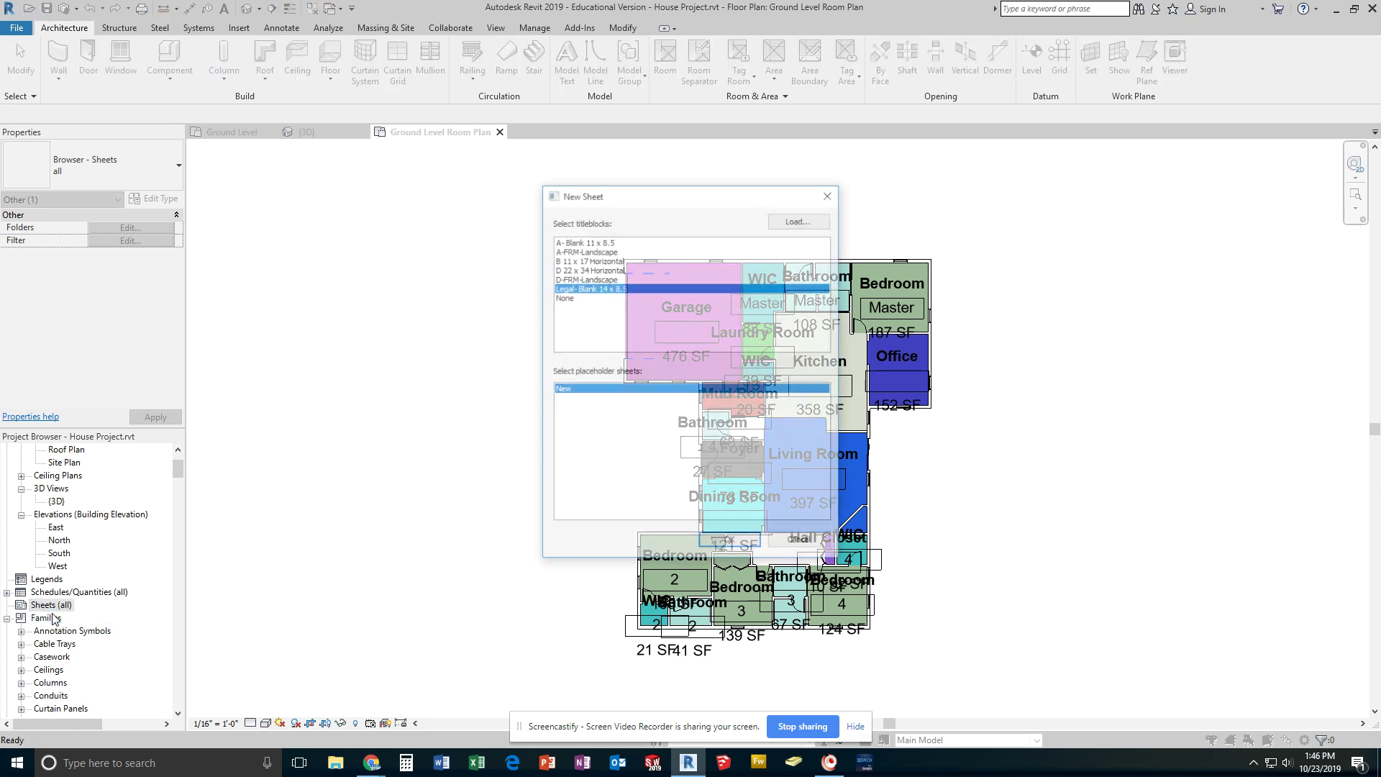
left_click(583, 279)
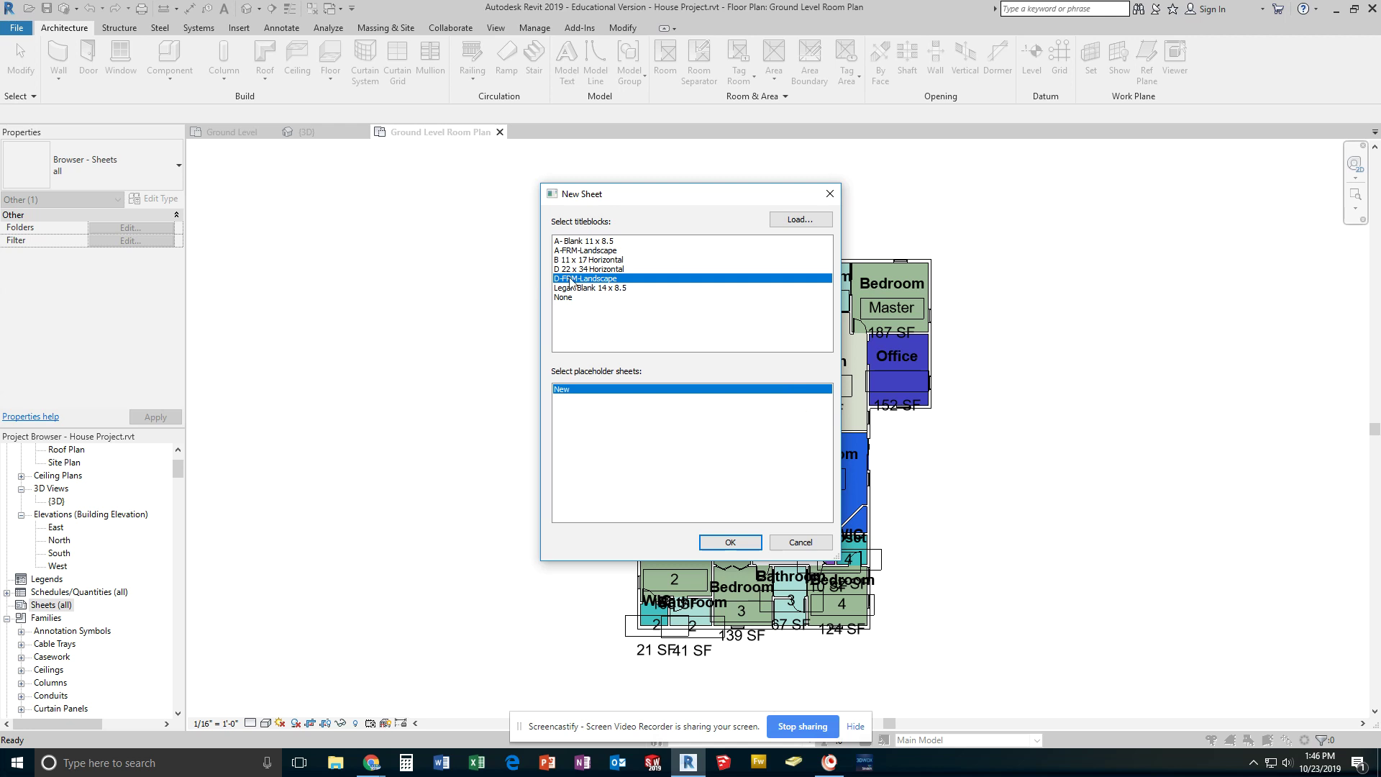
left_click(730, 544)
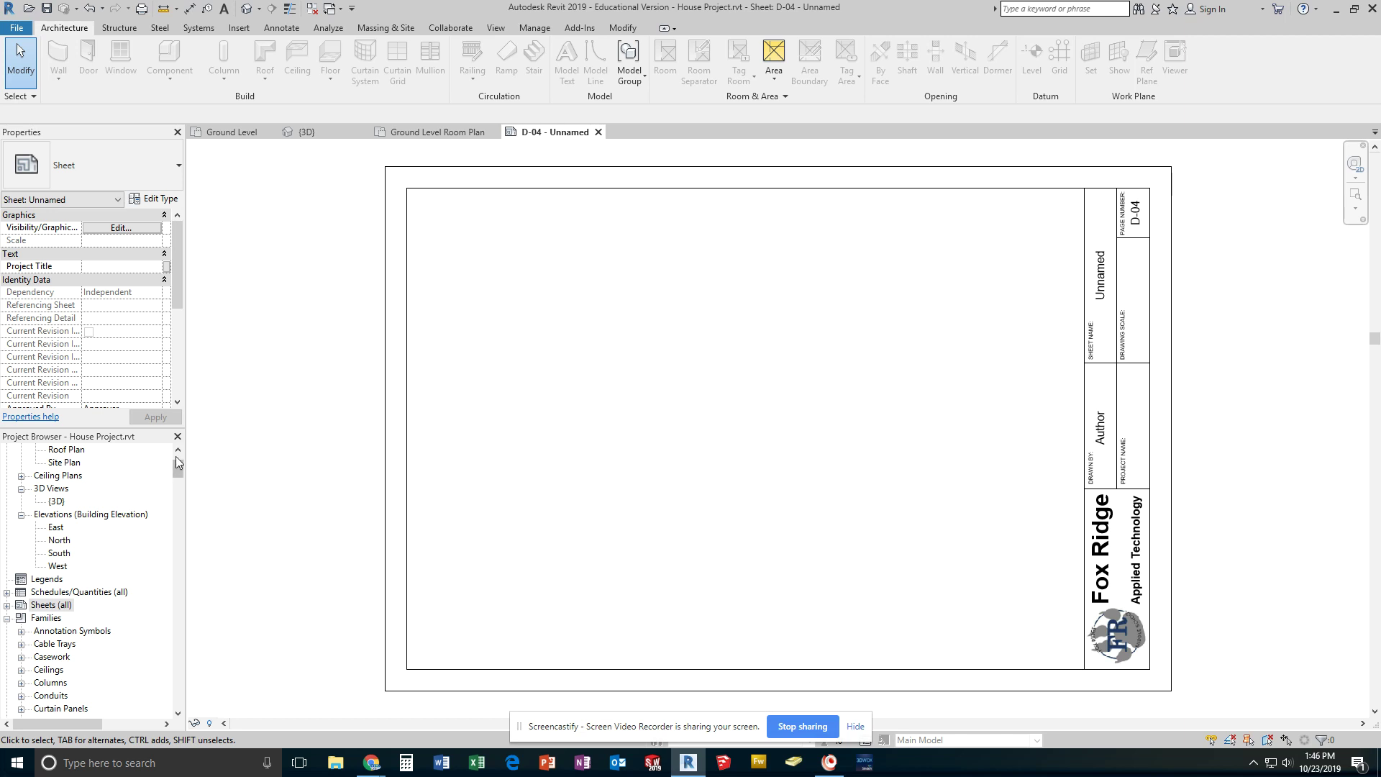
Place the Ground Level Room Plan view as a viewport in the middle of sheet D-04.
scroll(180, 453, "up", 5)
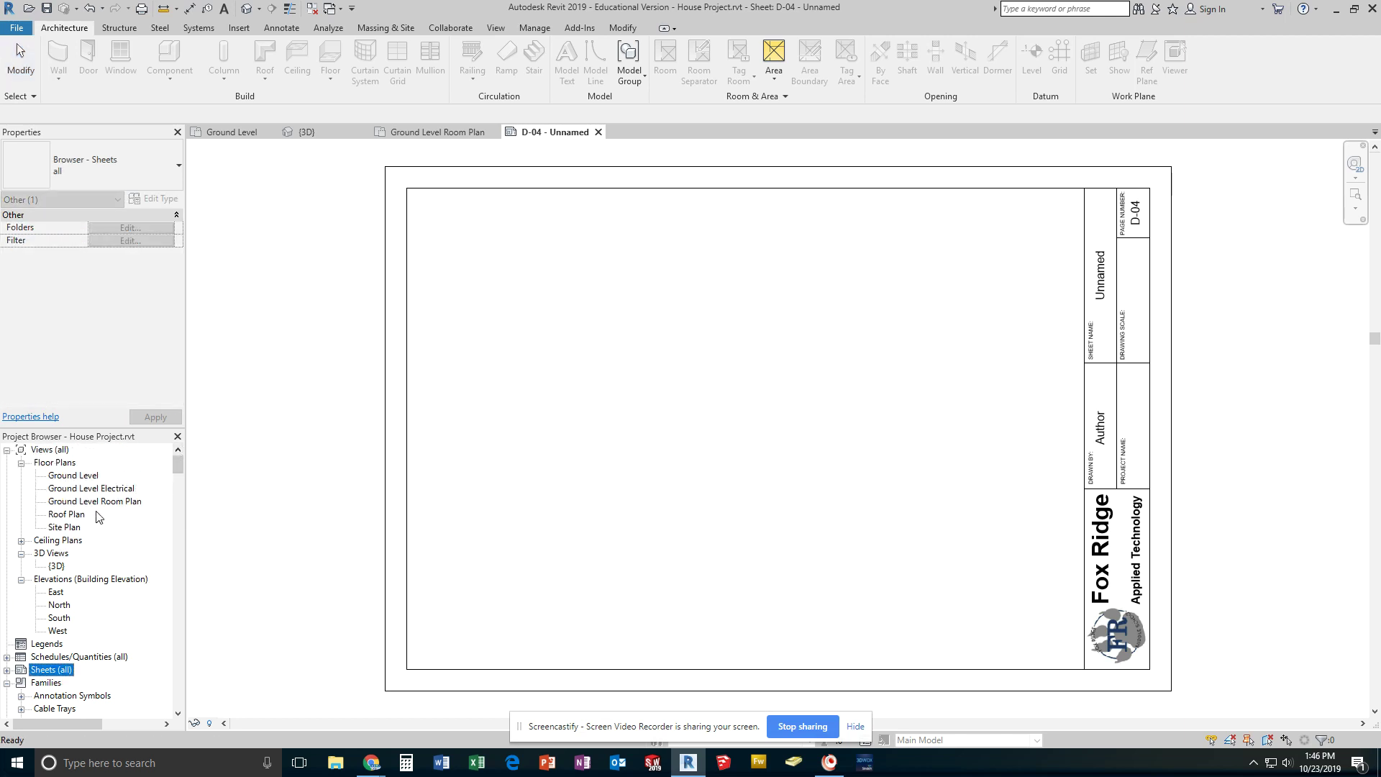
left_click(95, 501)
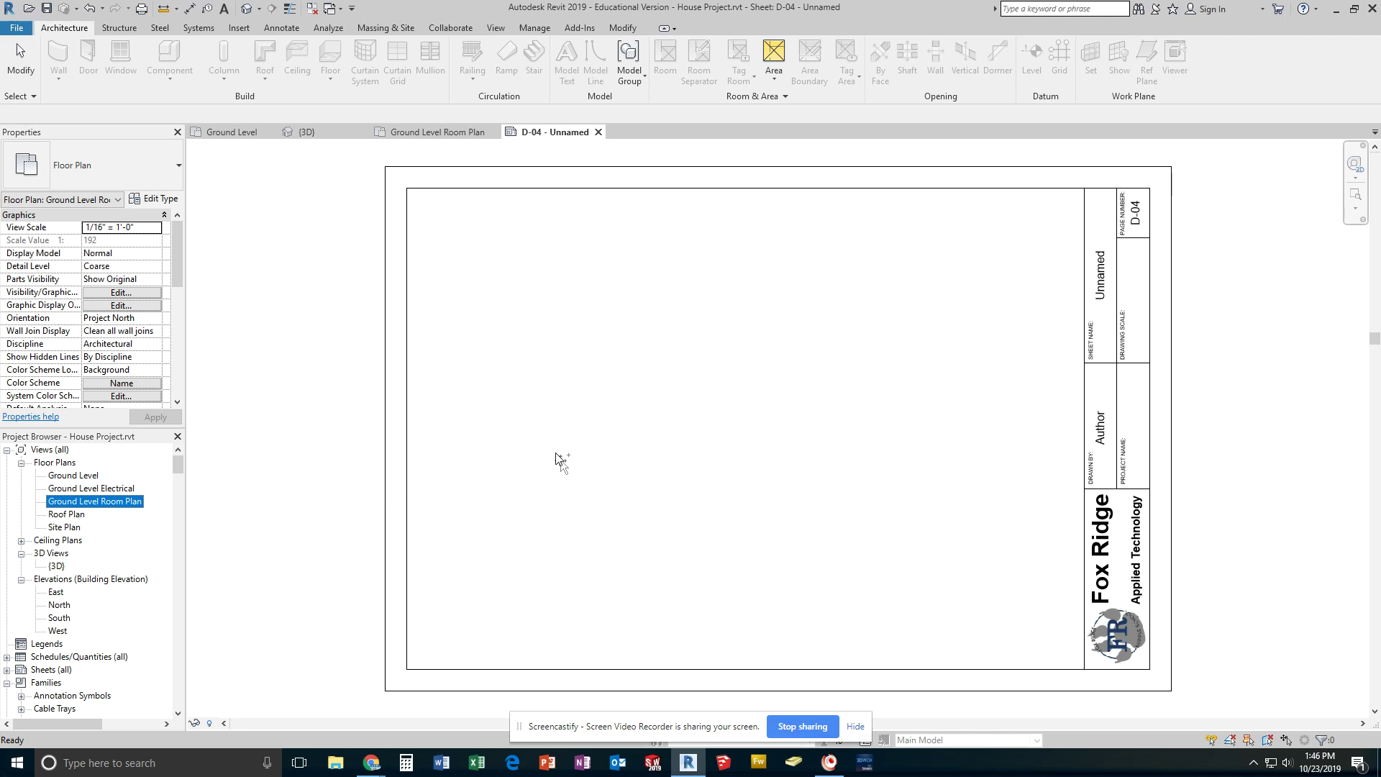
left_click_drag(663, 446, 798, 430)
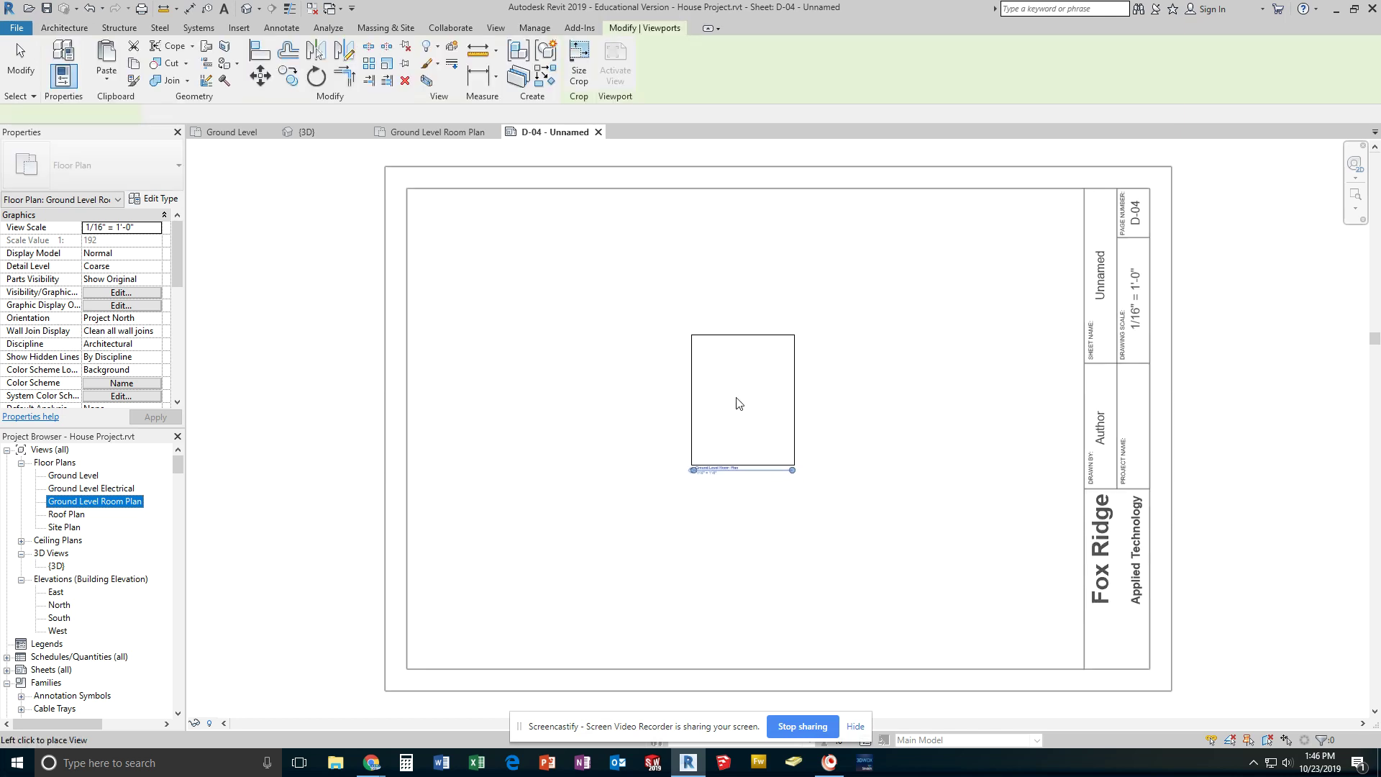
left_click(750, 418)
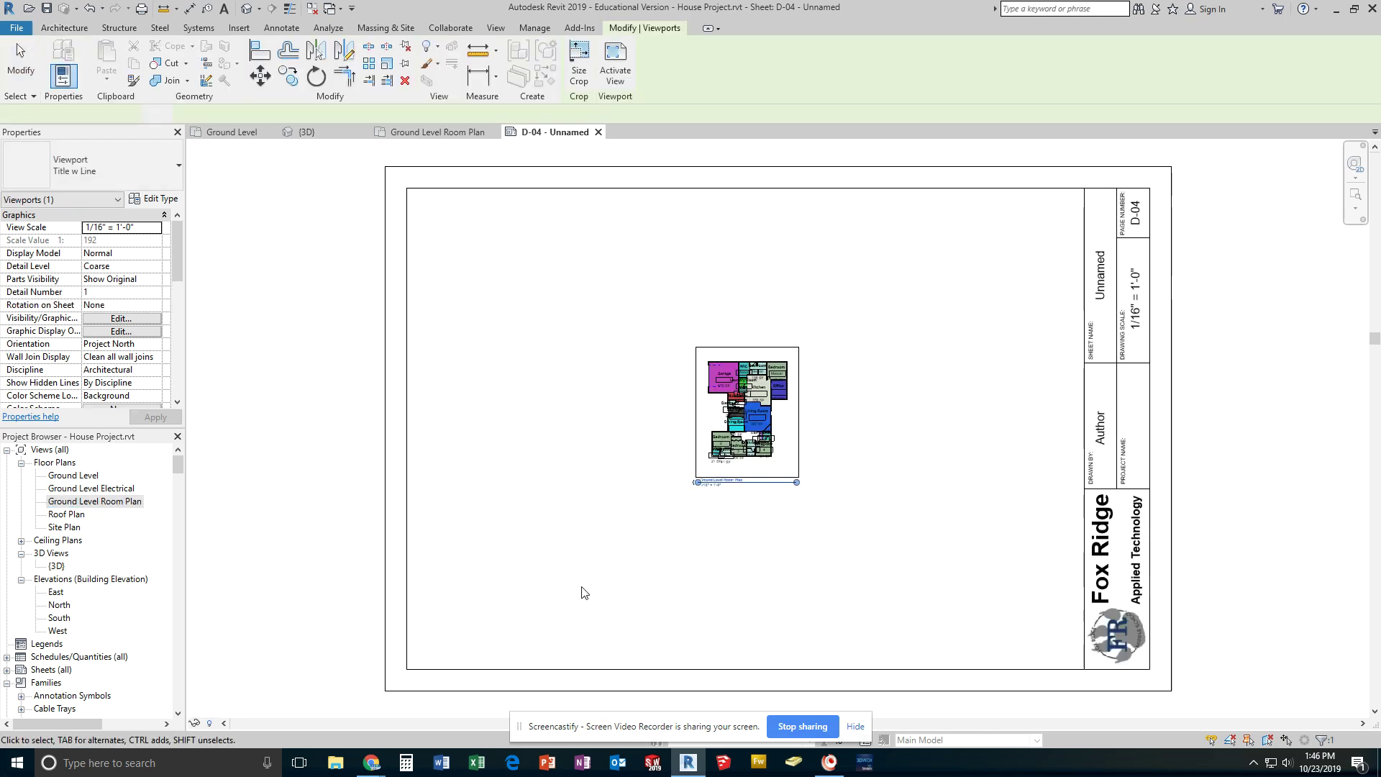
Set the viewport type to No Title and its view scale to 1/4" = 1'-0".
left_click(171, 167)
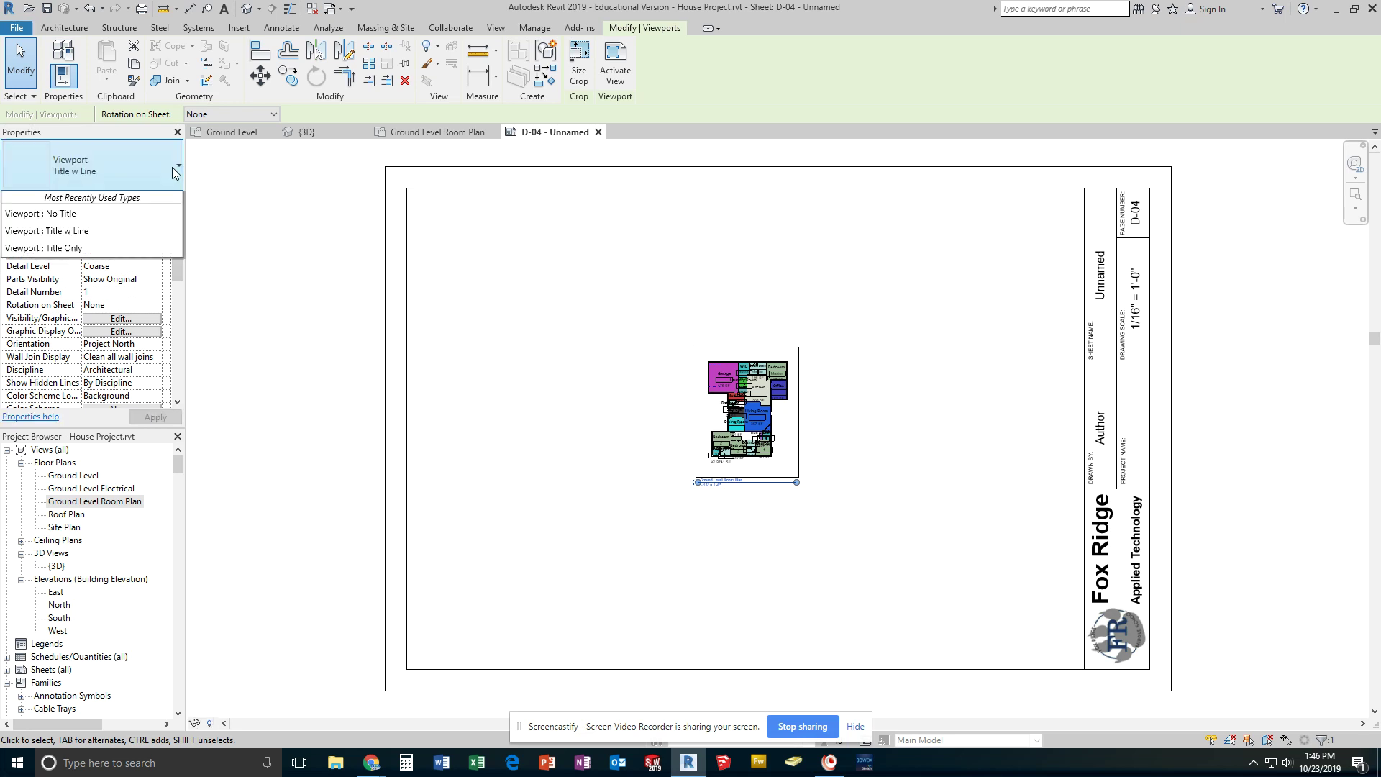
left_click(65, 236)
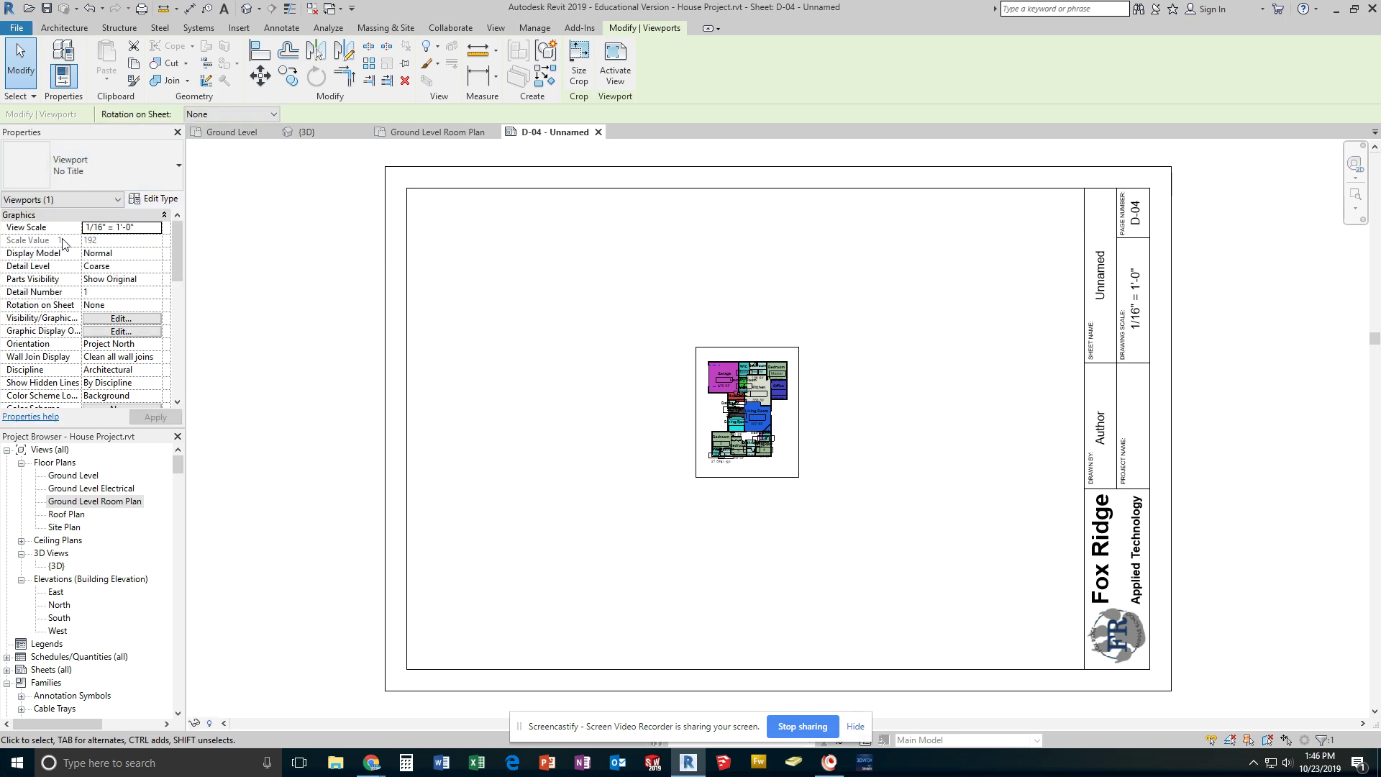
left_click(137, 228)
left_click(155, 227)
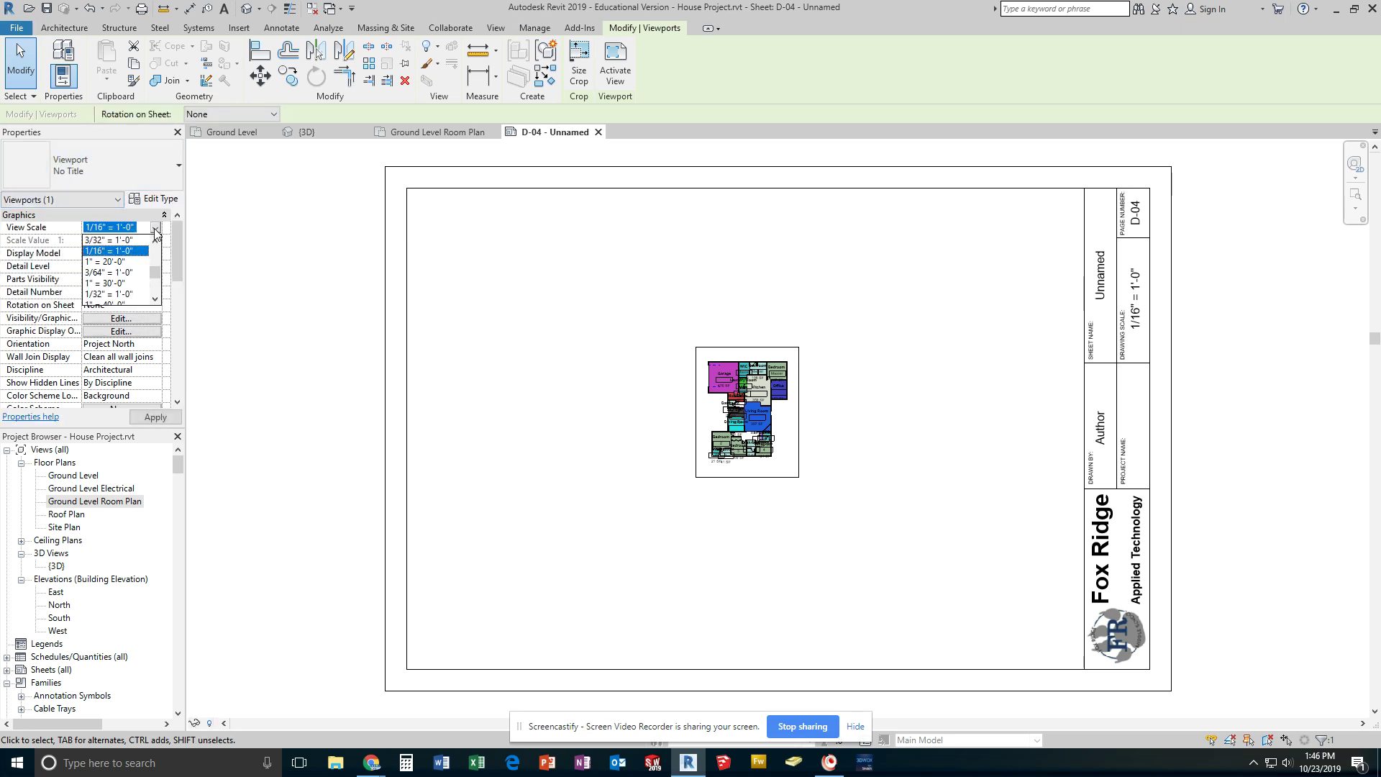
left_click(156, 243)
left_click(156, 242)
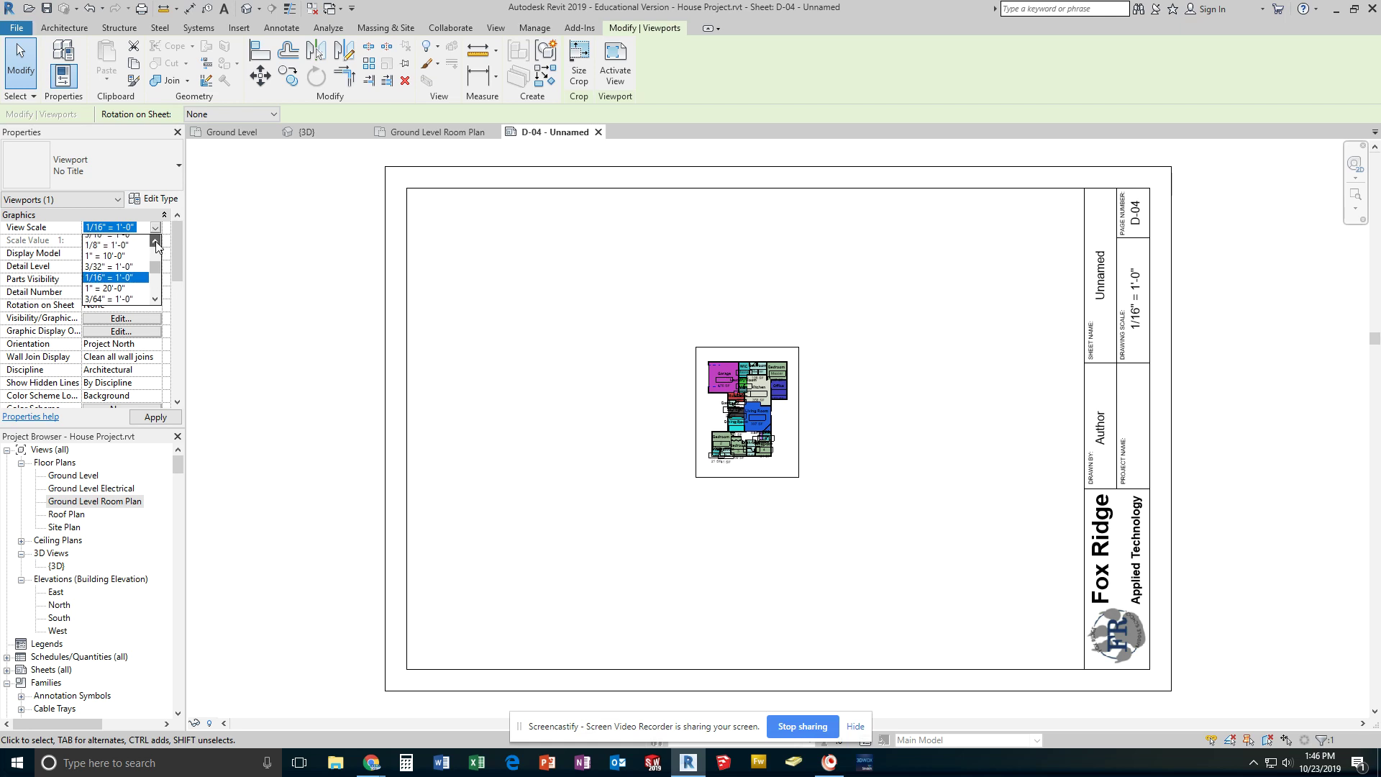
left_click(156, 242)
left_click(156, 243)
left_click(156, 242)
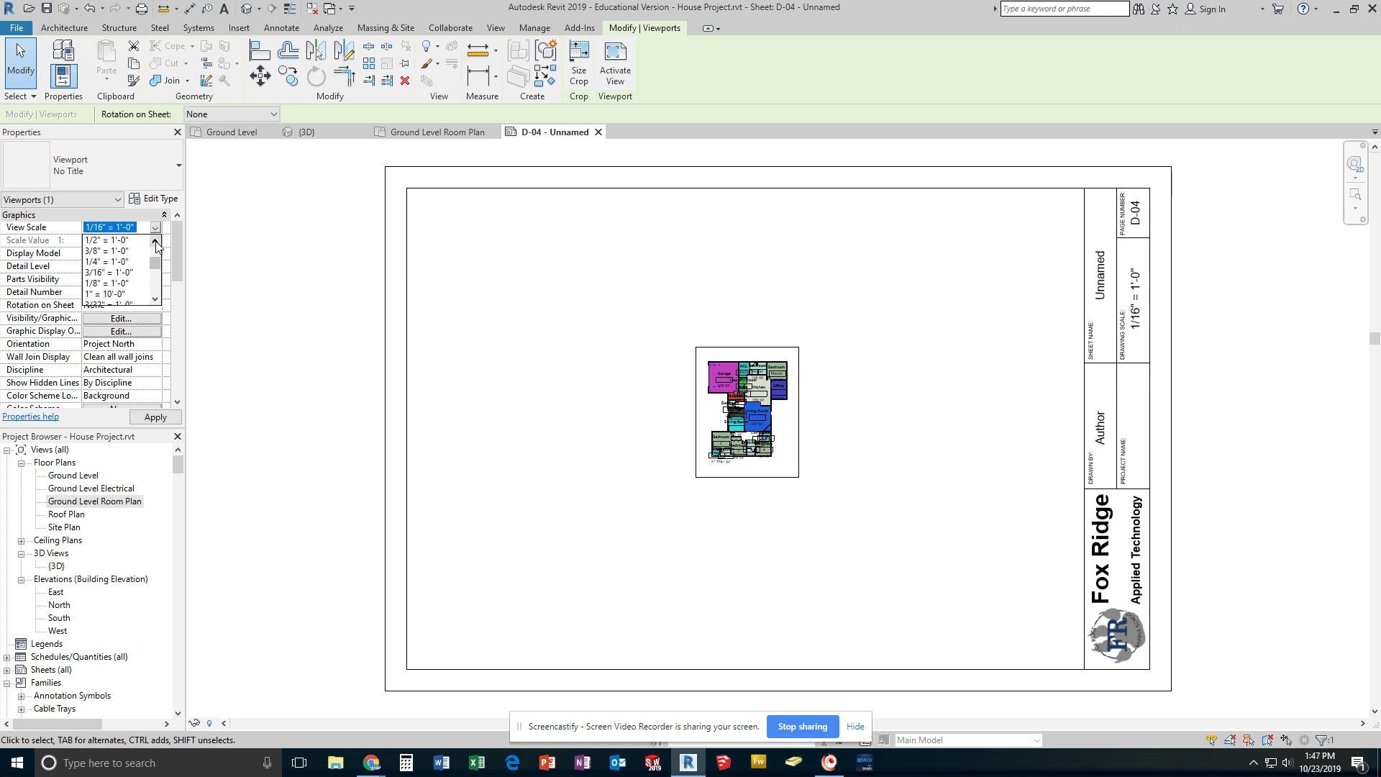
left_click(117, 267)
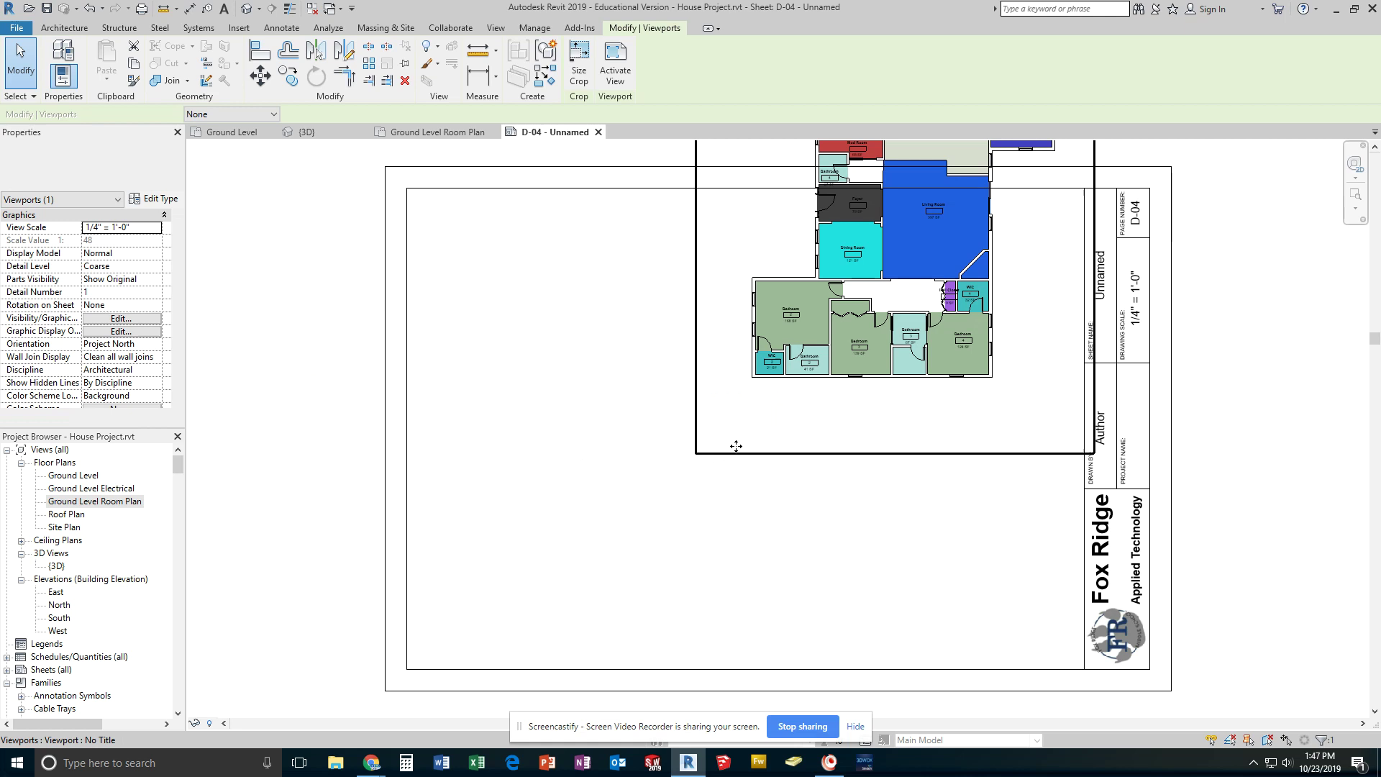
Move the enlarged plan viewport down so it fits inside the sheet border.
left_click_drag(709, 450, 563, 678)
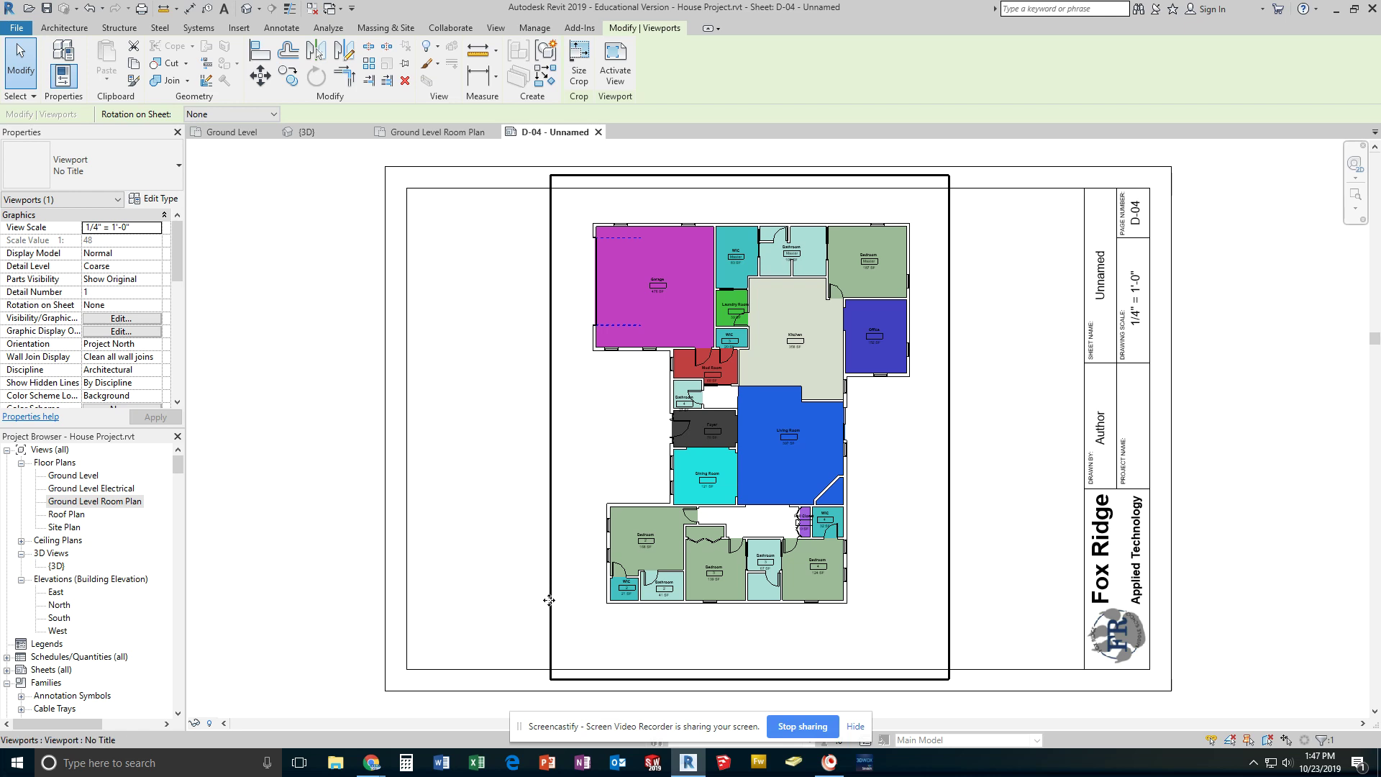
left_click_drag(548, 600, 550, 609)
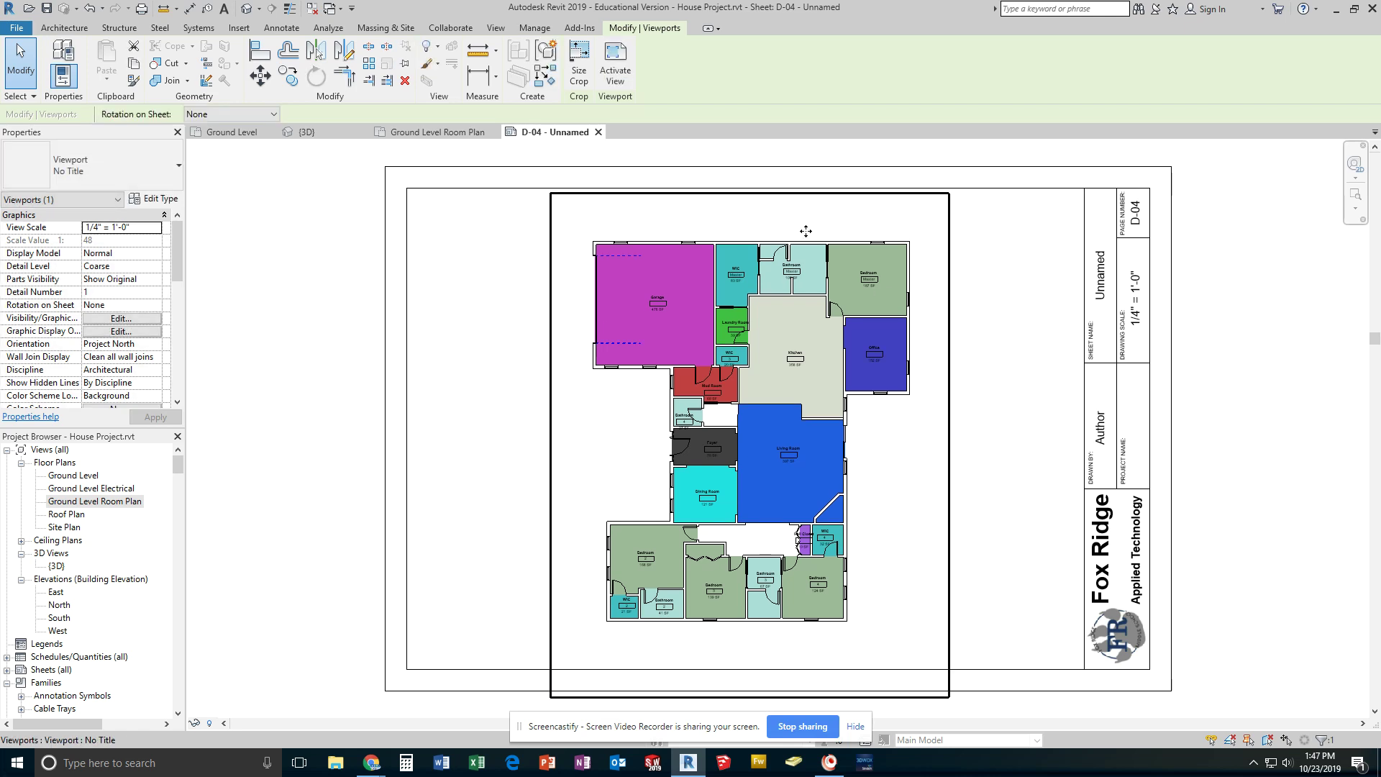
left_click(499, 285)
left_click(328, 303)
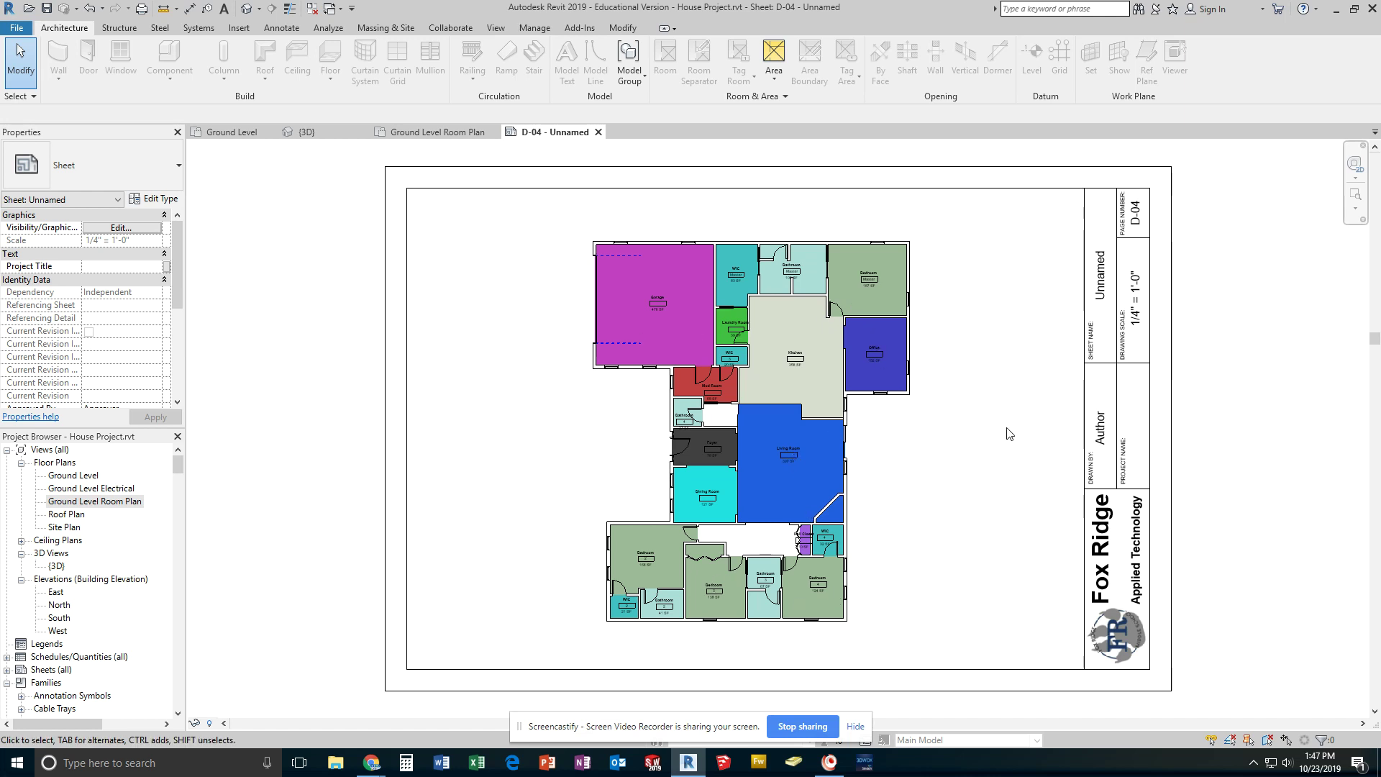
Back in the Ground Level Room Plan, move the Bathroom and WIC tags clear of the door and walls.
left_click(435, 133)
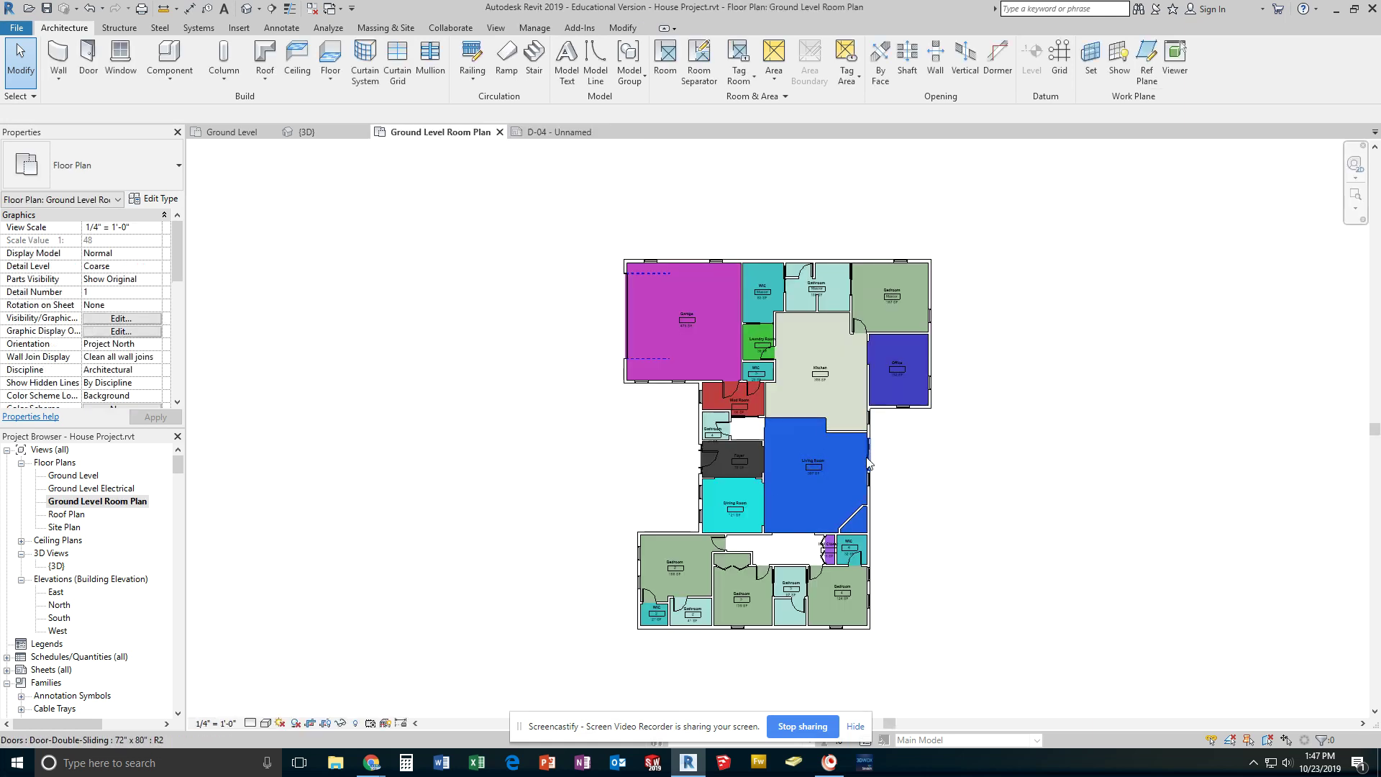
scroll(725, 429, "up", 5)
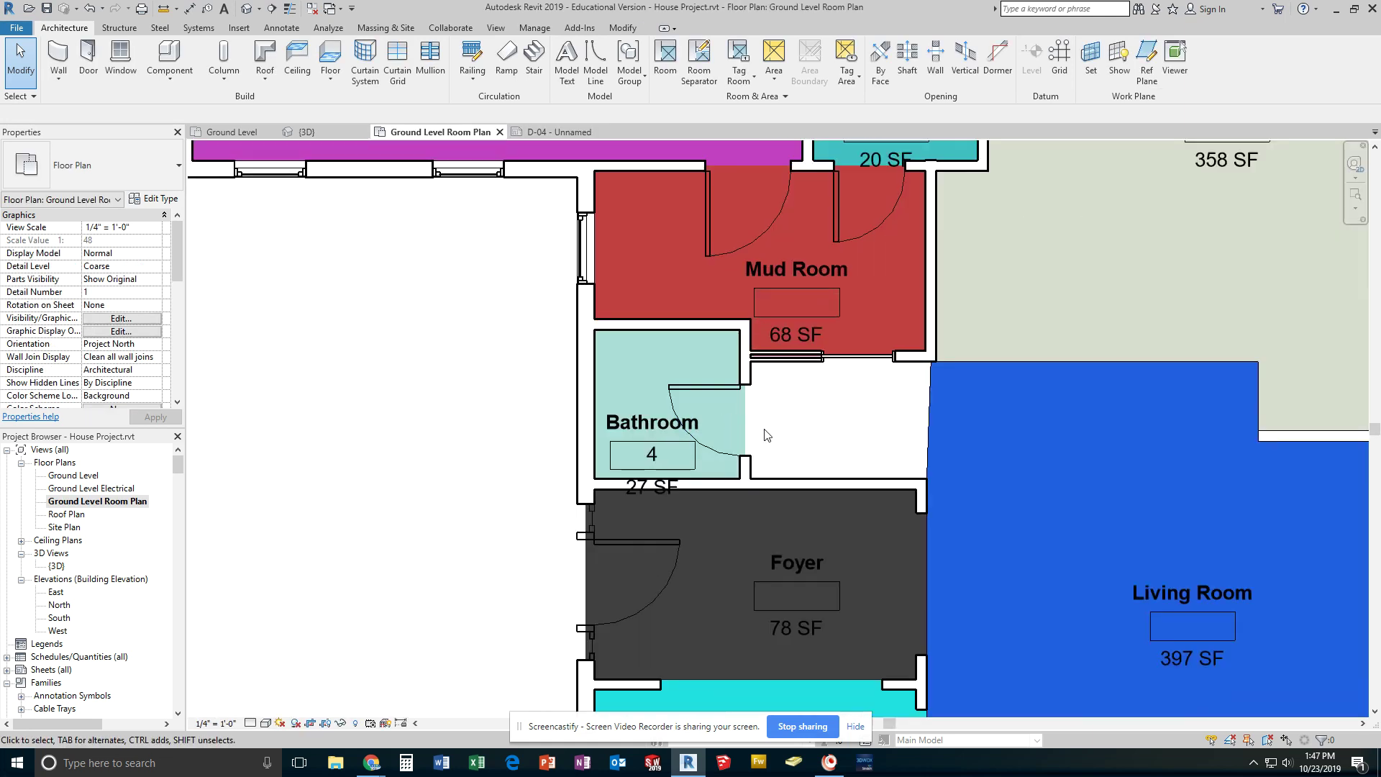
middle_click_drag(810, 419, 802, 533)
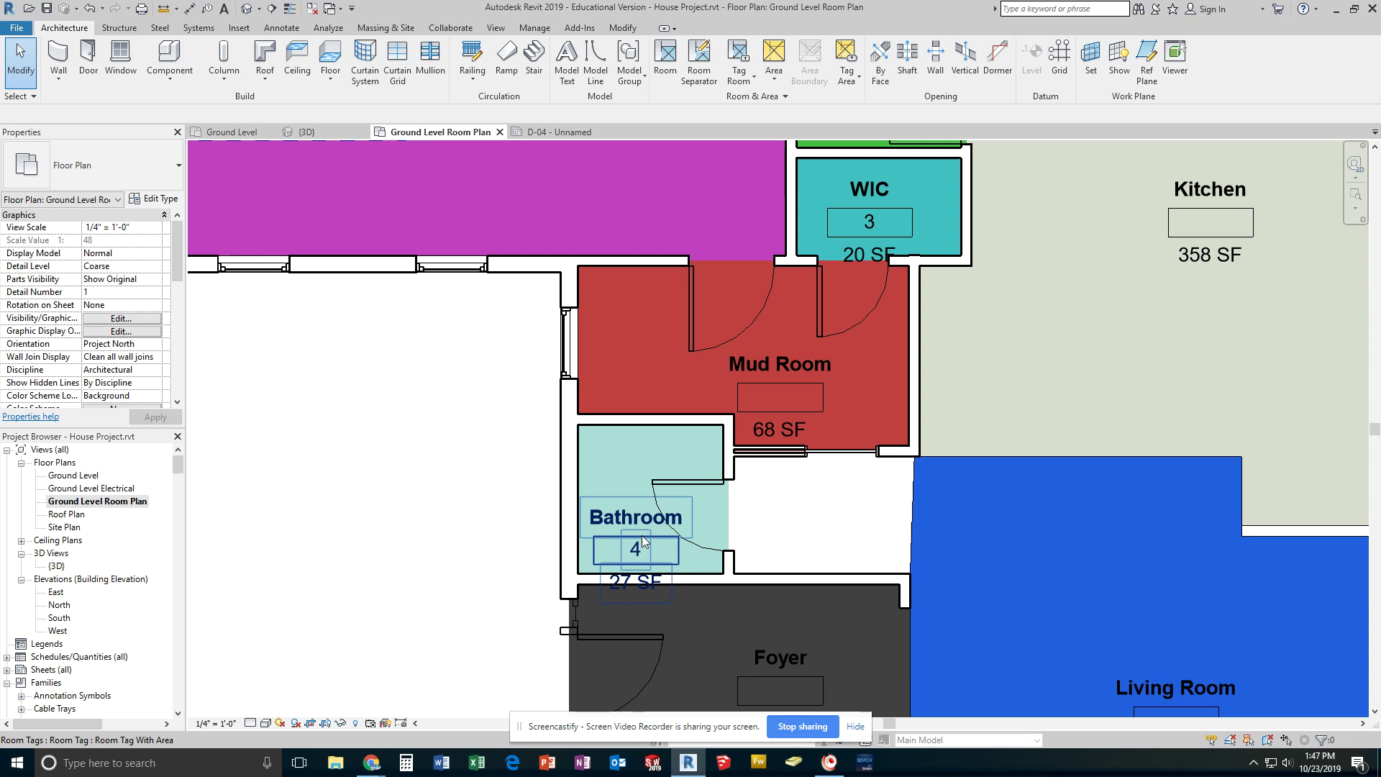
left_click(644, 538)
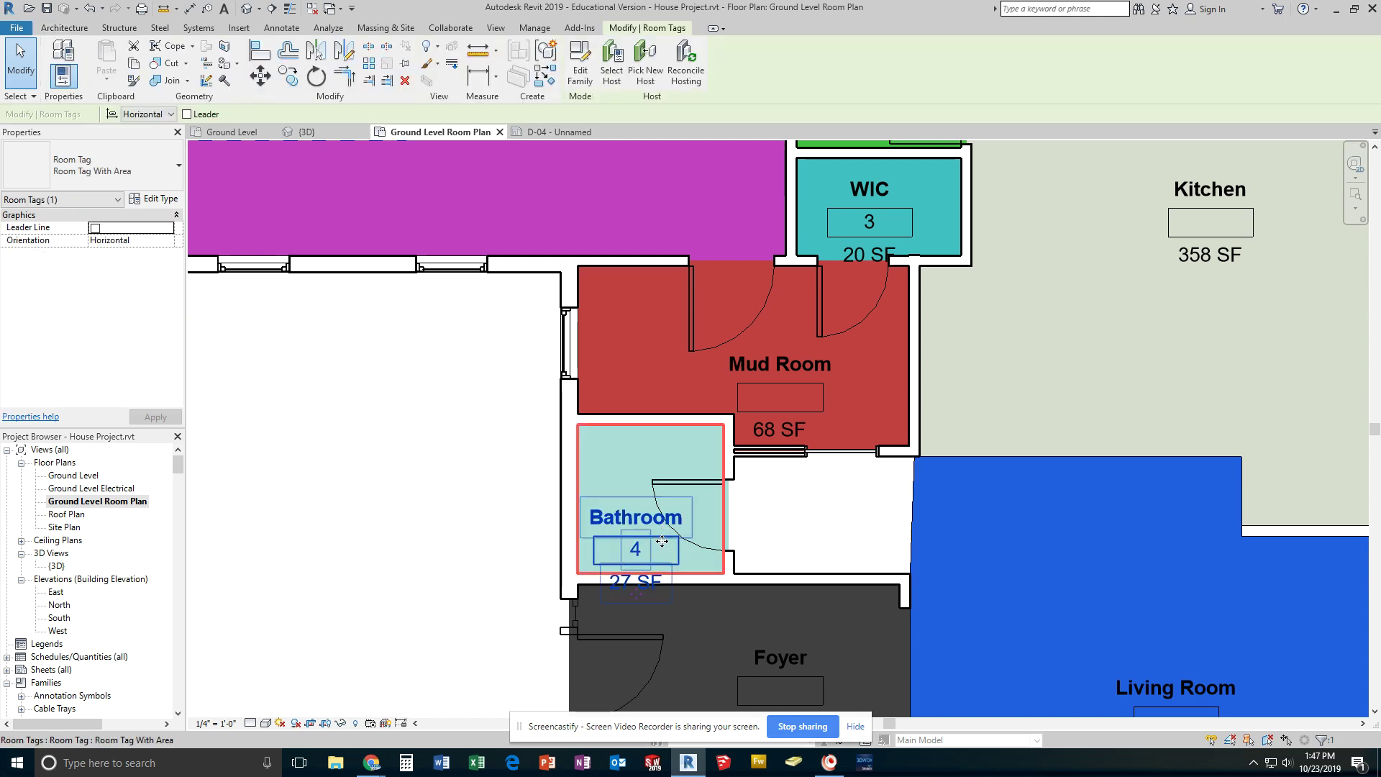
left_click_drag(664, 535, 680, 488)
left_click(494, 481)
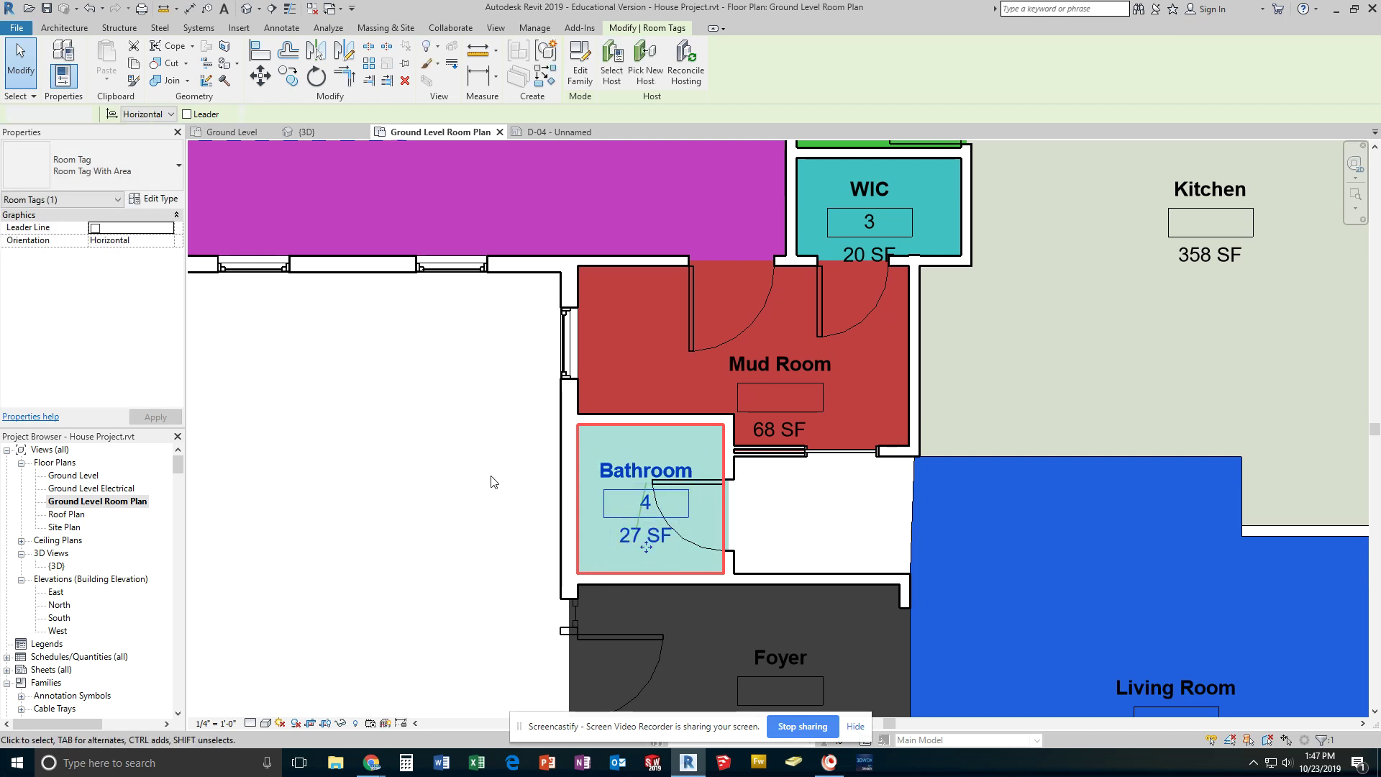
middle_click_drag(855, 529, 798, 635)
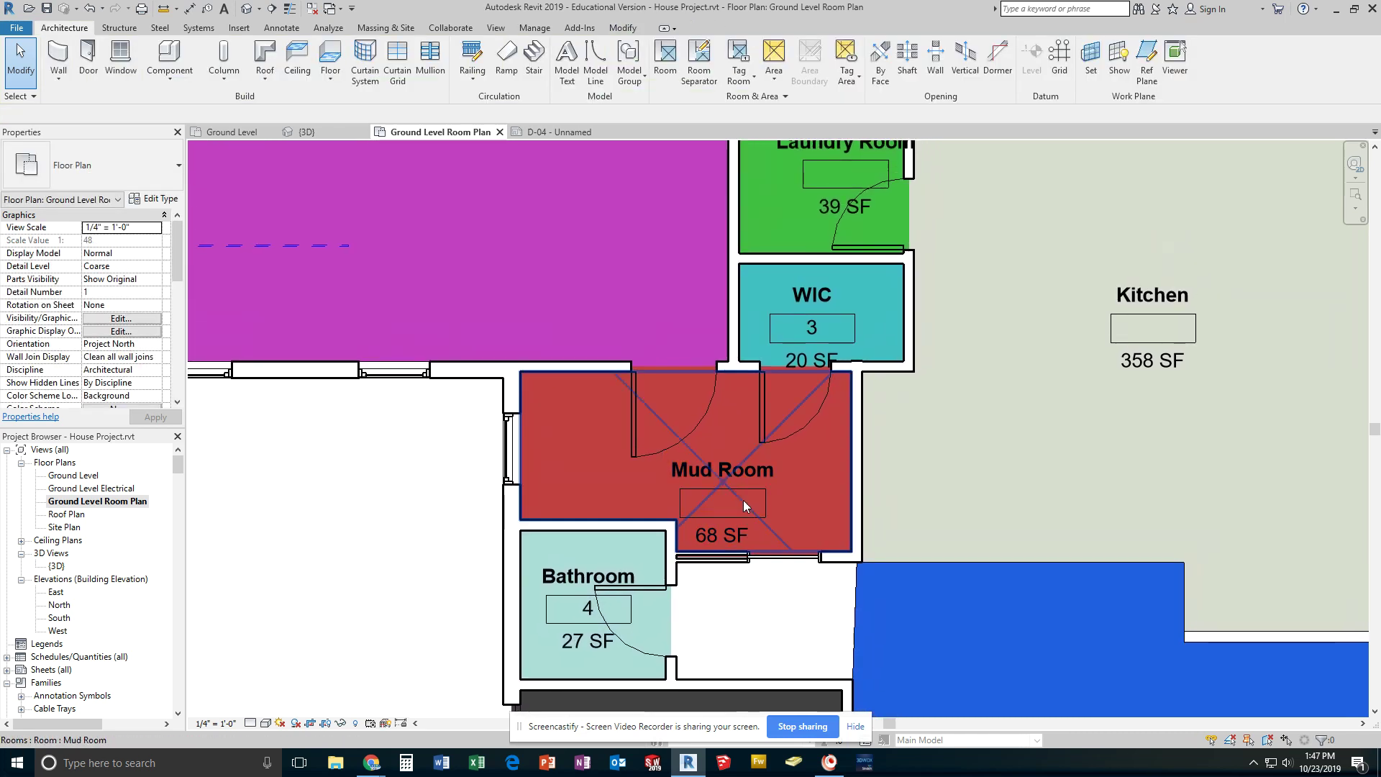
middle_click_drag(984, 431, 989, 600)
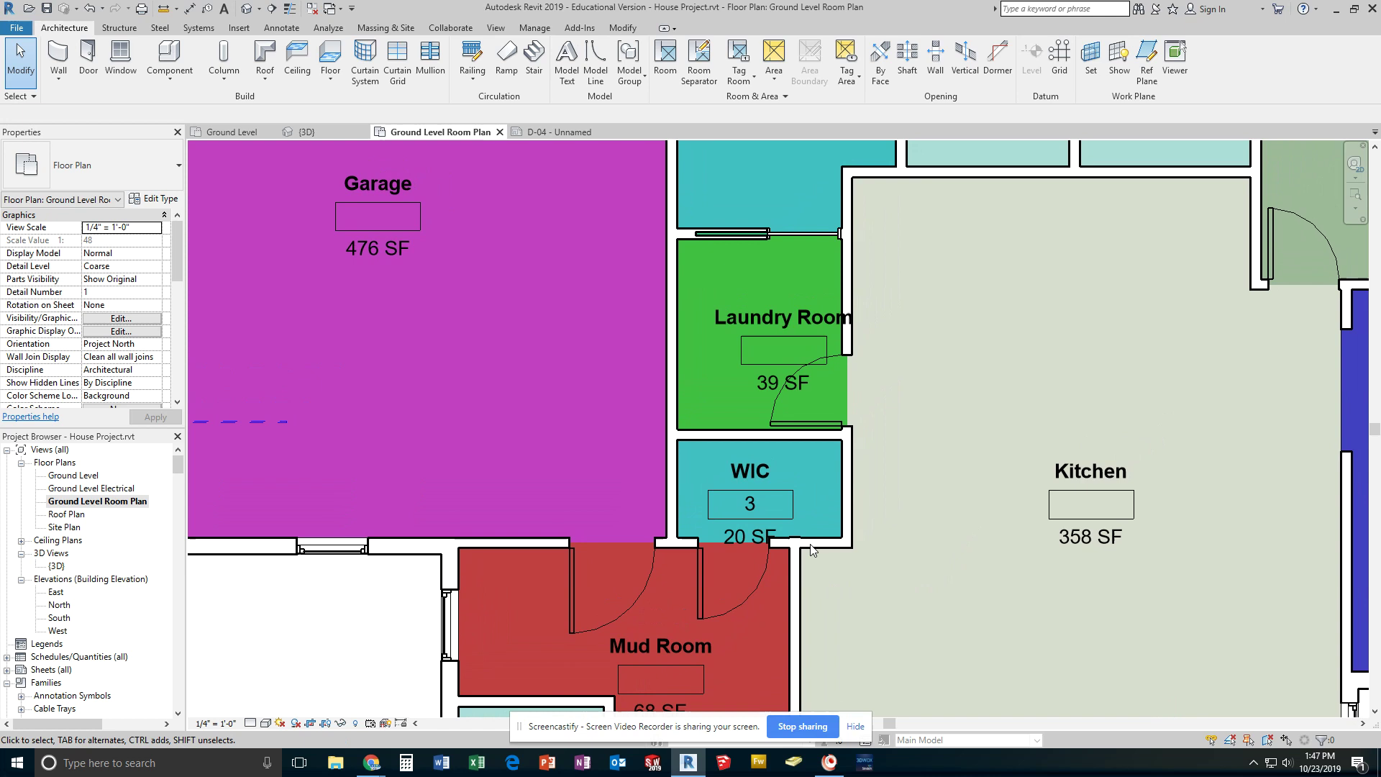
left_click(773, 491)
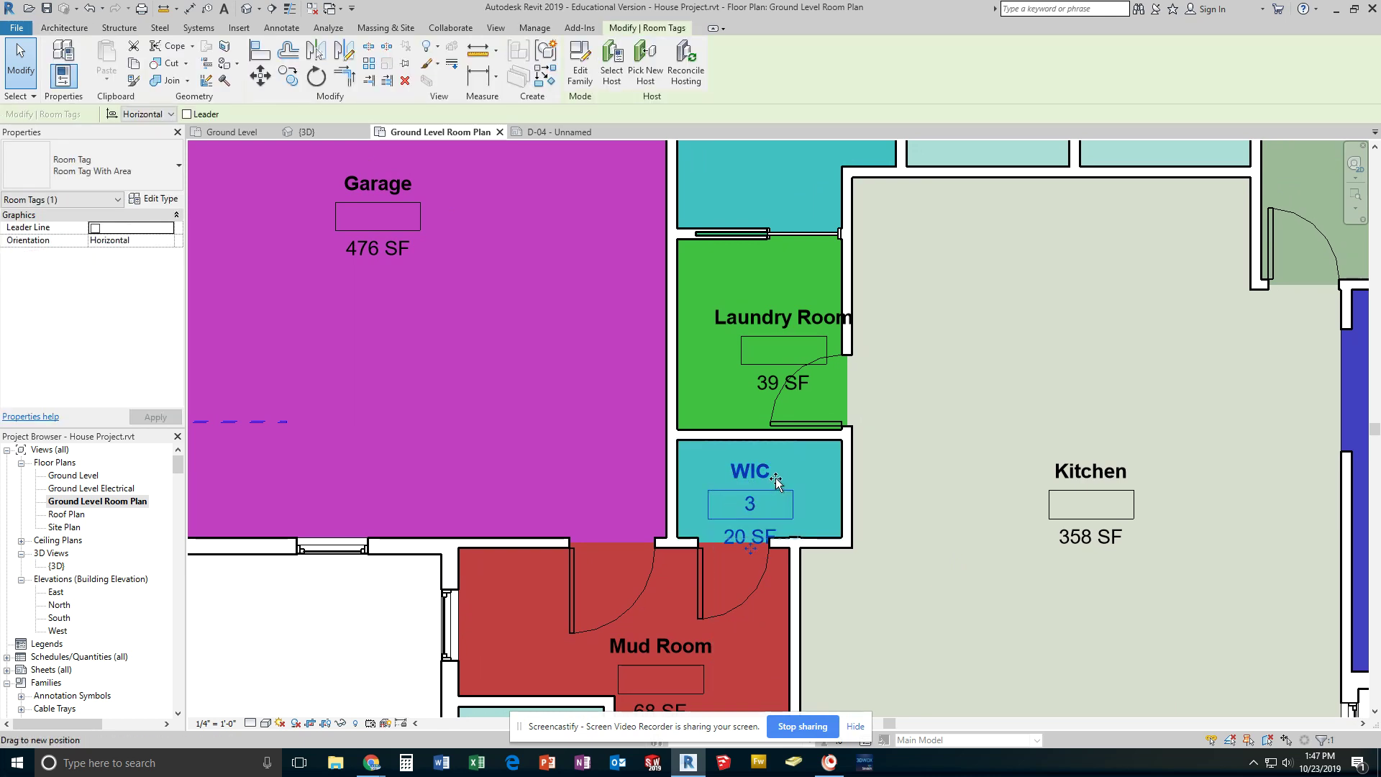
left_click_drag(776, 477, 776, 478)
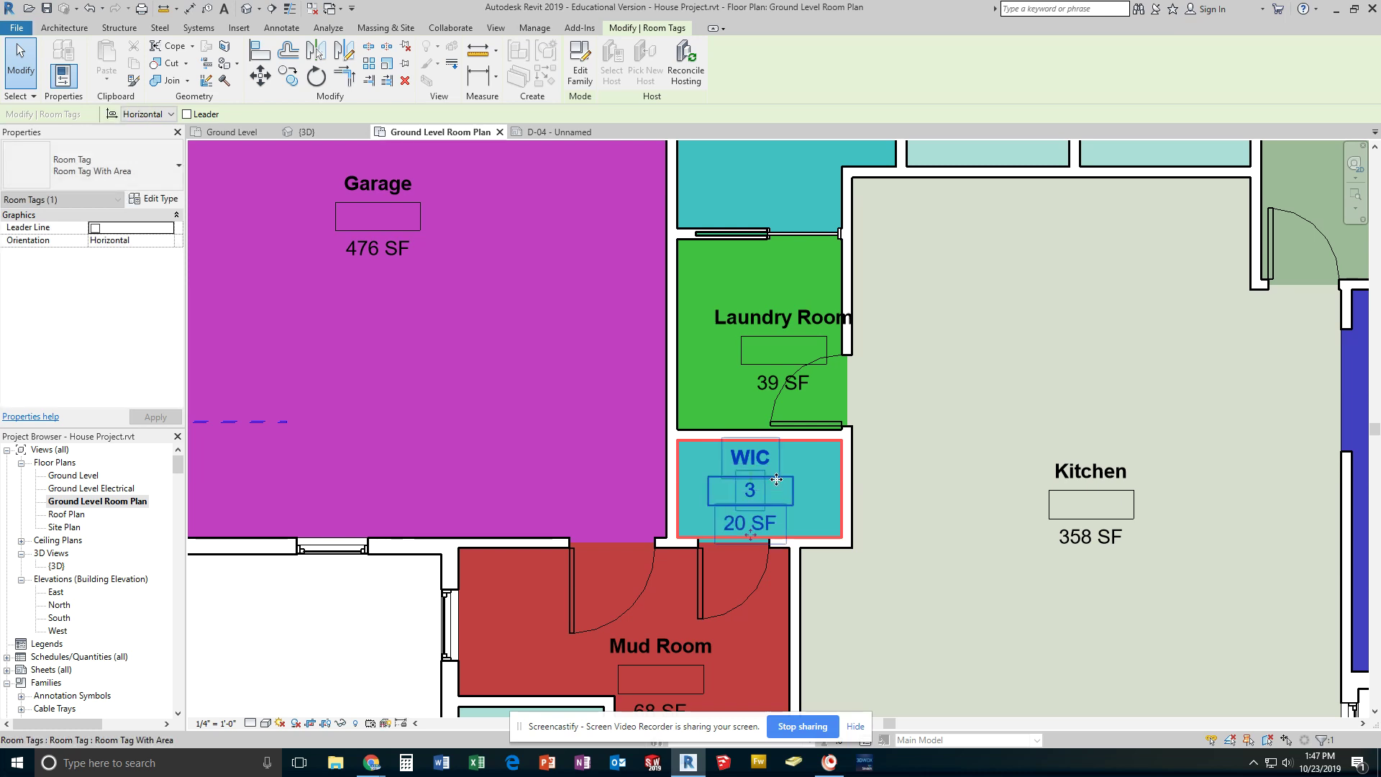
left_click(952, 386)
Move the Laundry Room and master Bathroom tags up into clear spots in their rooms.
middle_click_drag(951, 386, 931, 528)
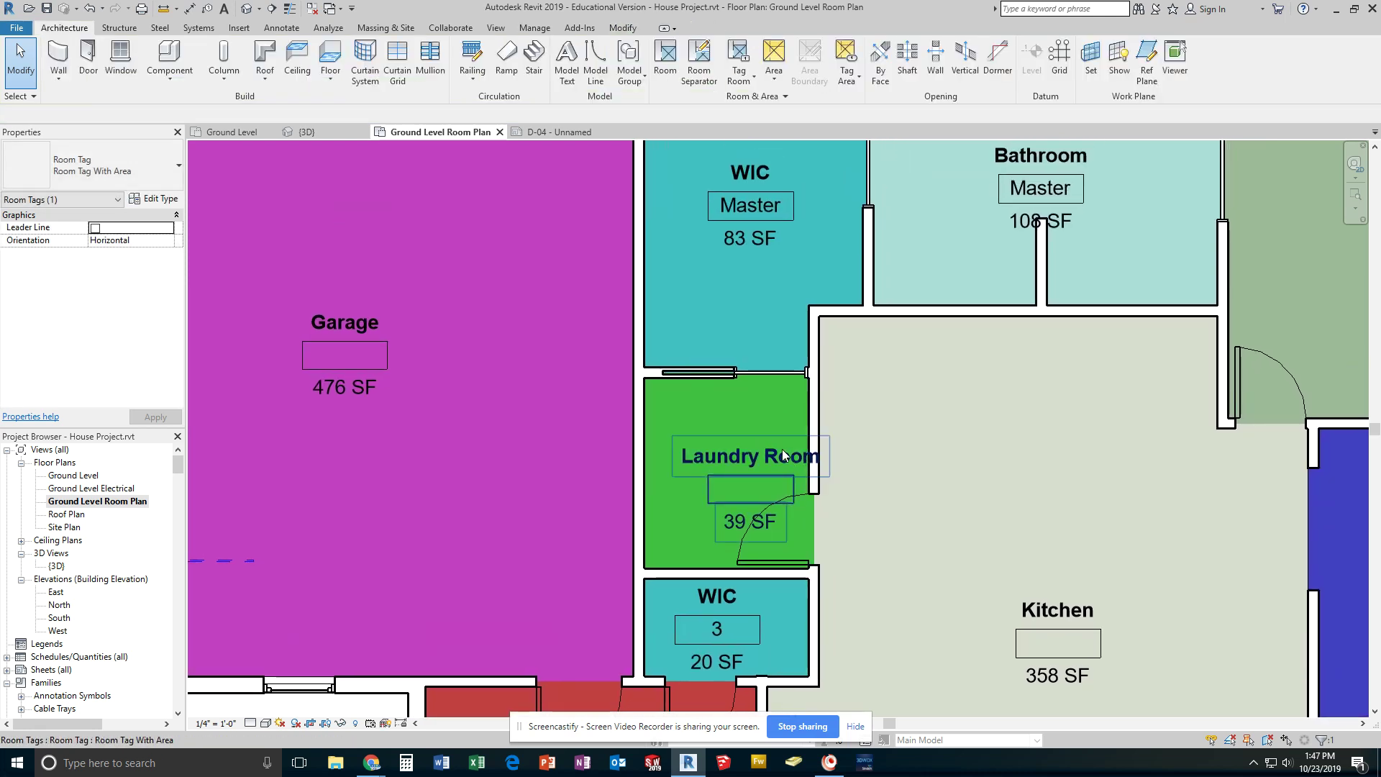
left_click(781, 448)
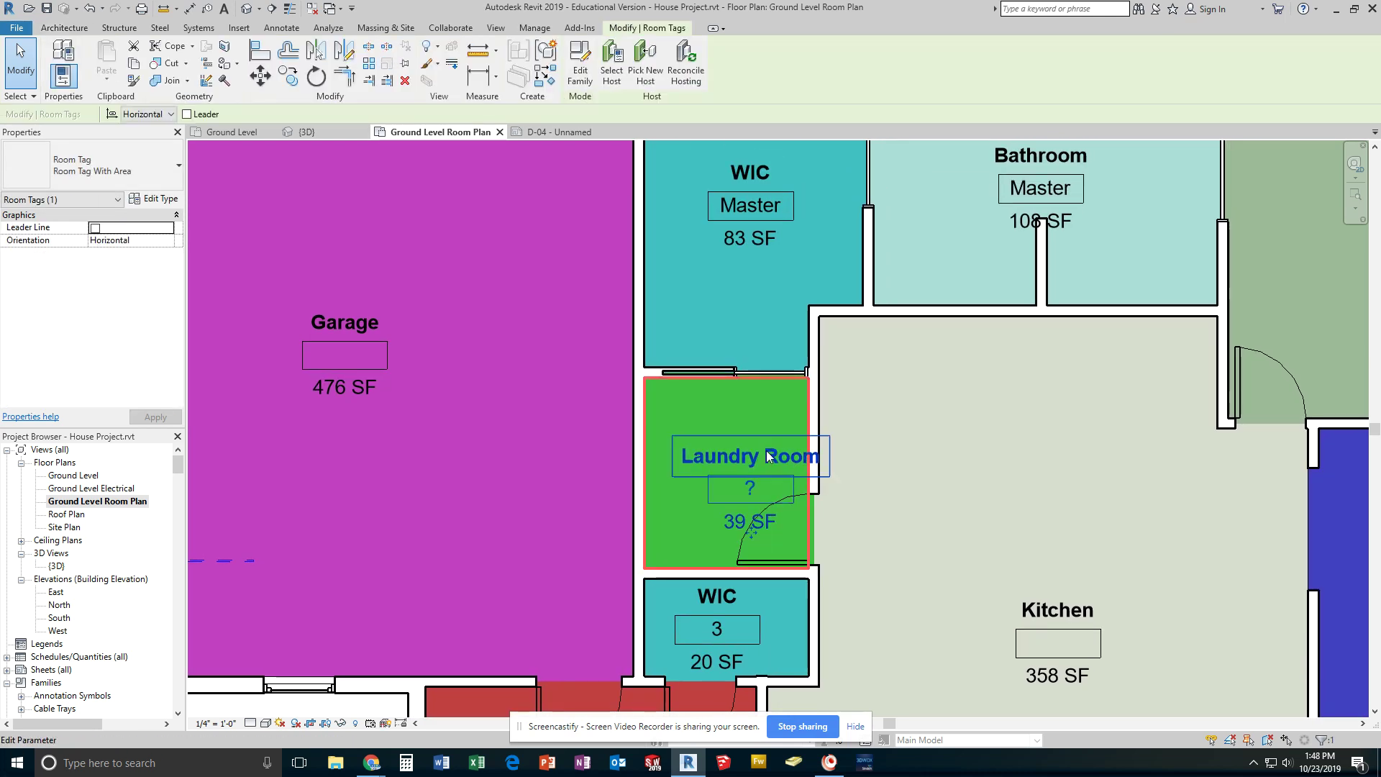
left_click(768, 455)
left_click(688, 456)
left_click_drag(715, 476, 695, 451)
left_click(955, 424)
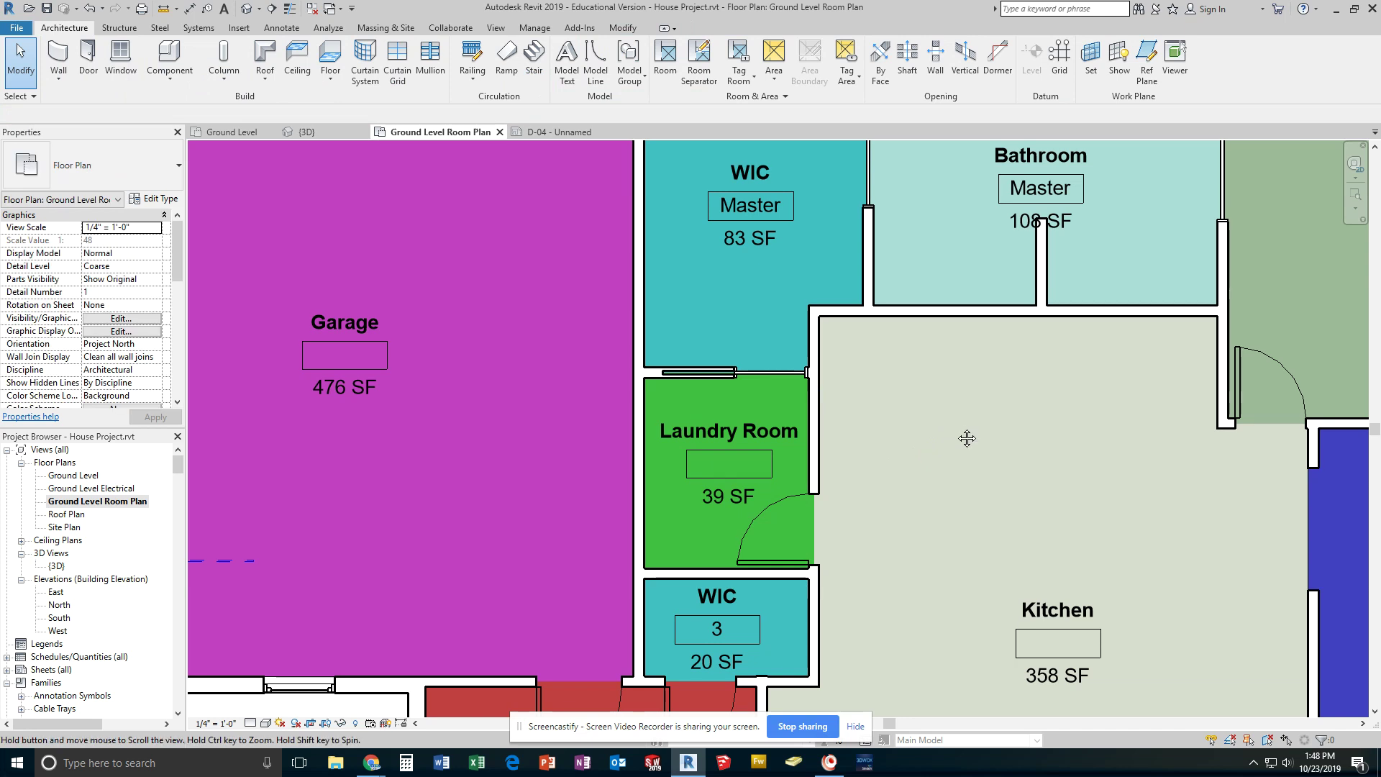
middle_click_drag(942, 438, 561, 705)
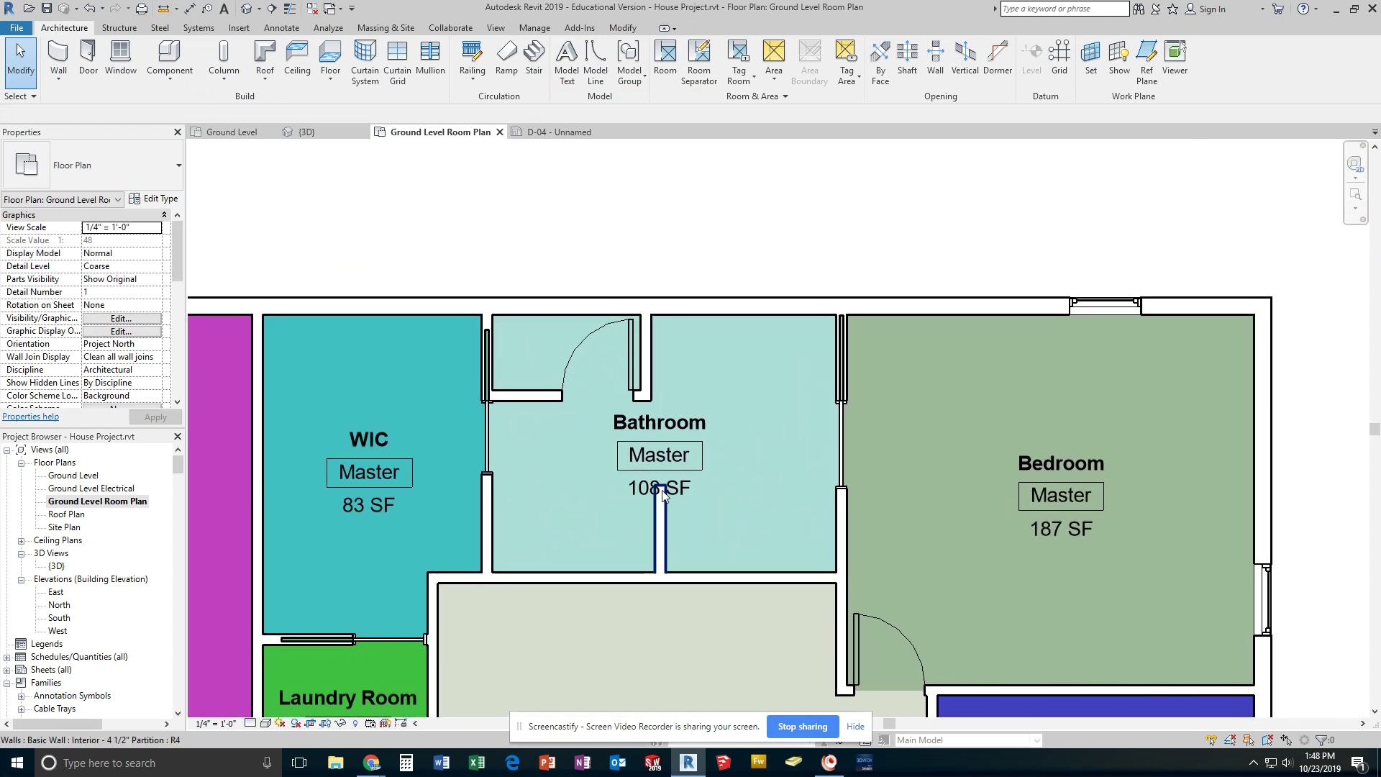
left_click(699, 444)
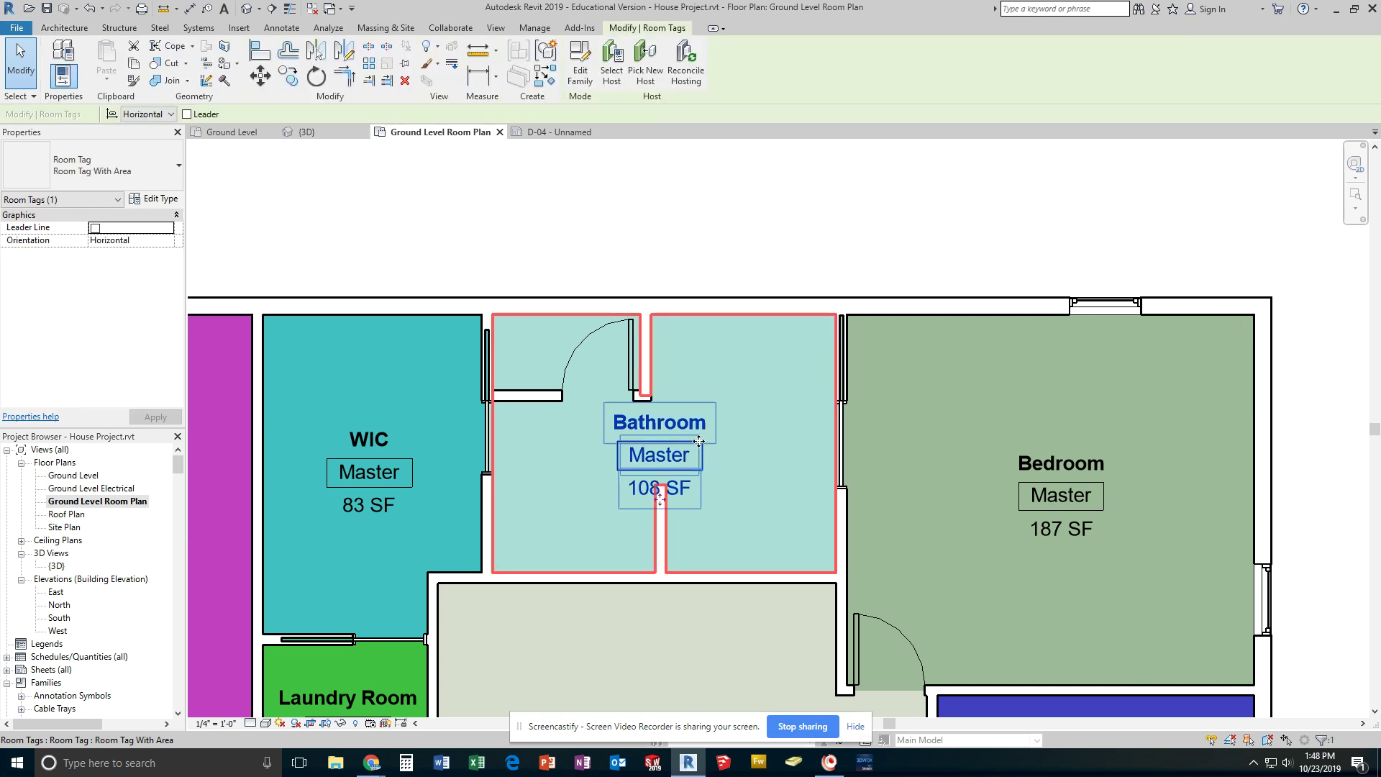
left_click_drag(699, 441, 752, 430)
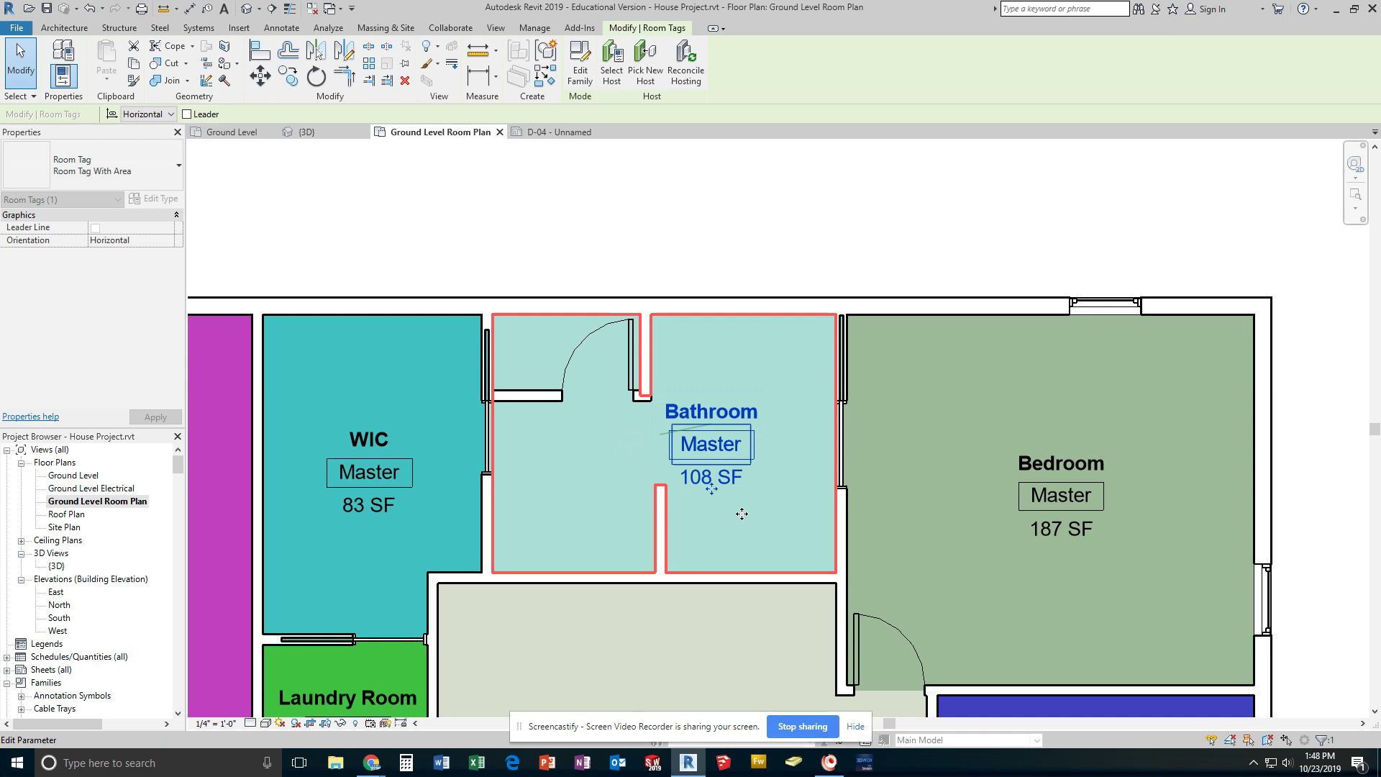
left_click(710, 651)
scroll(714, 633, "down", 6)
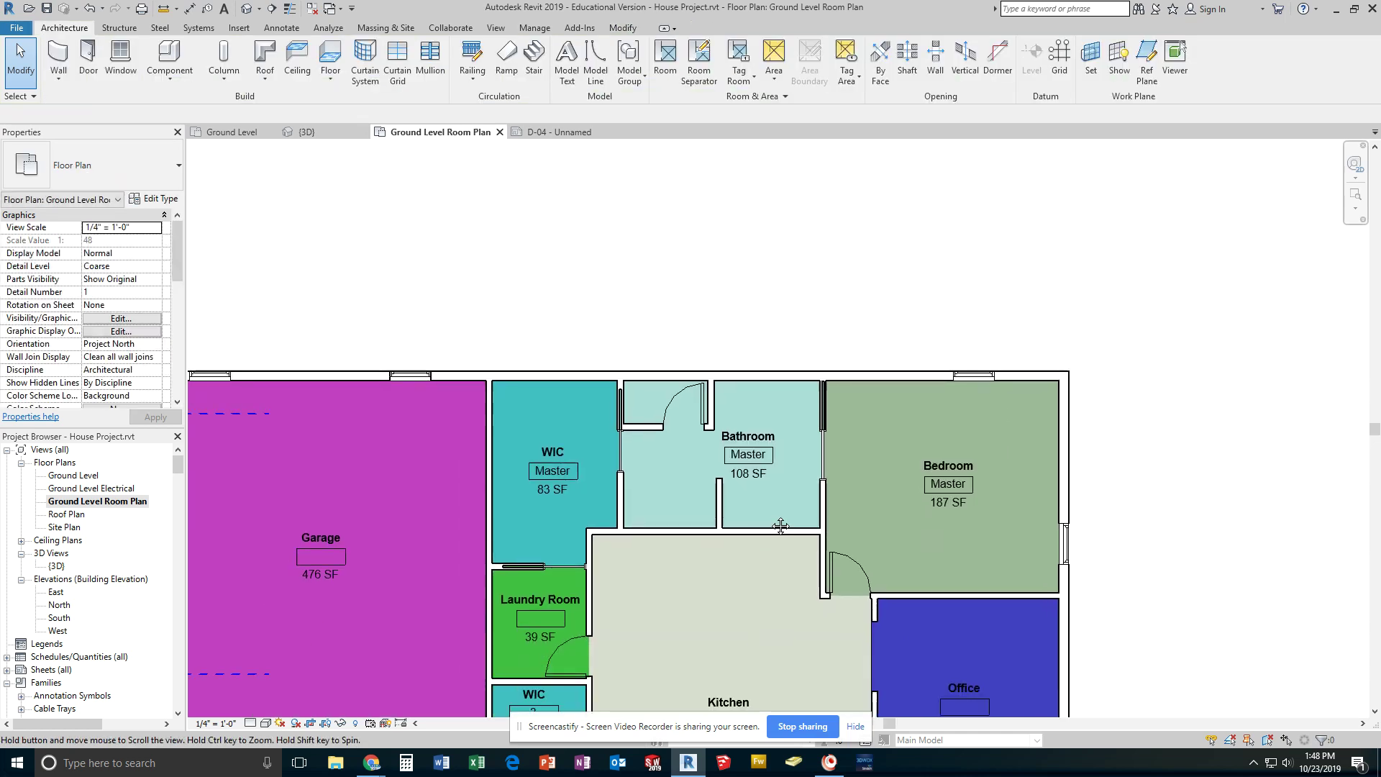
middle_click_drag(858, 418, 844, 311)
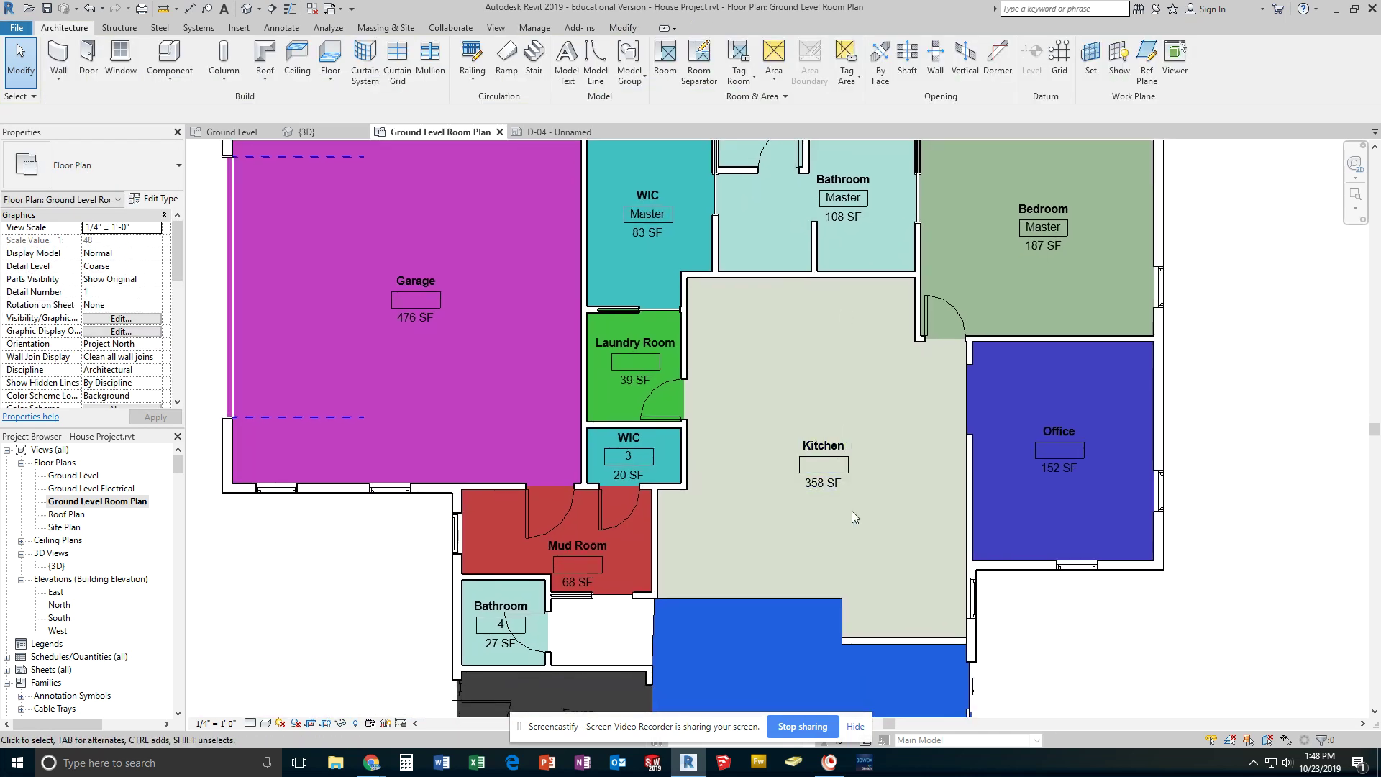
scroll(852, 516, "down", 5, "ctrl")
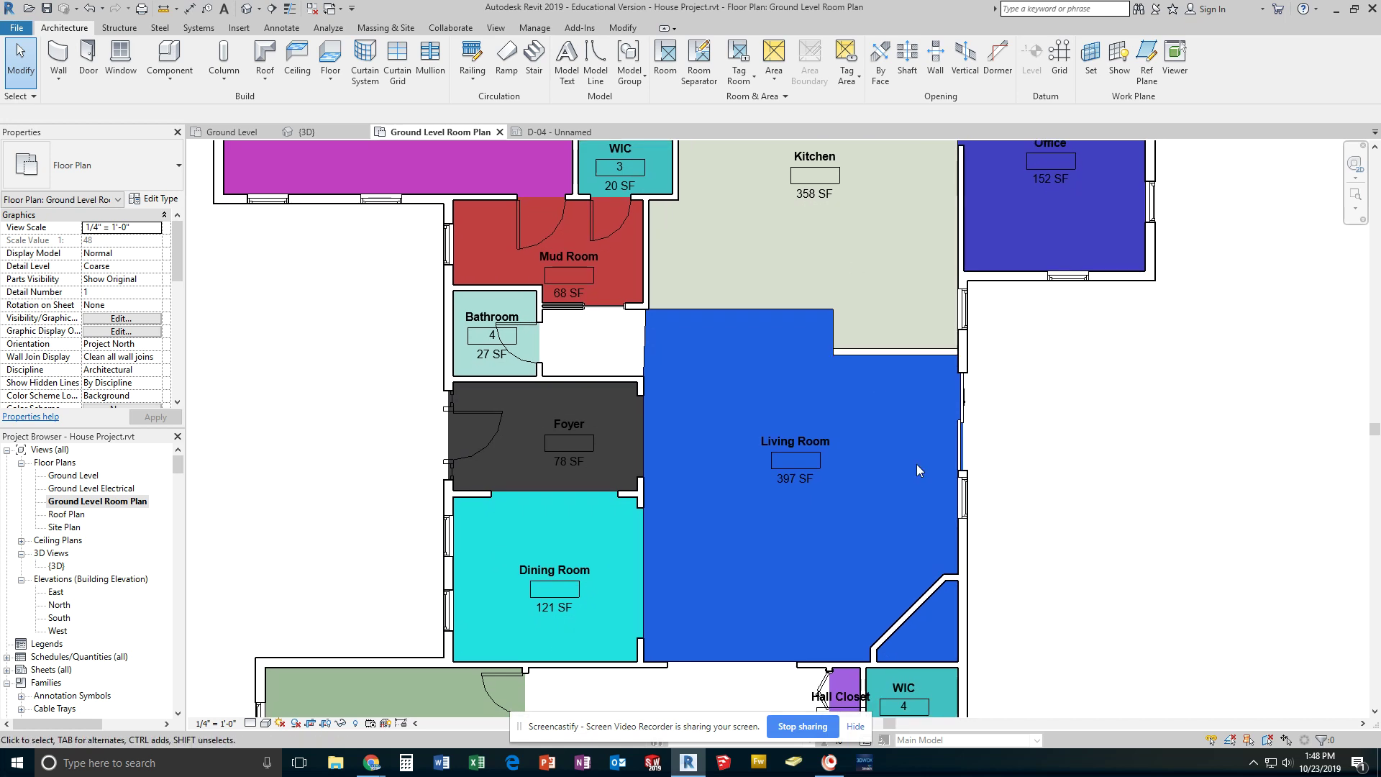
middle_click_drag(1017, 555, 1032, 252)
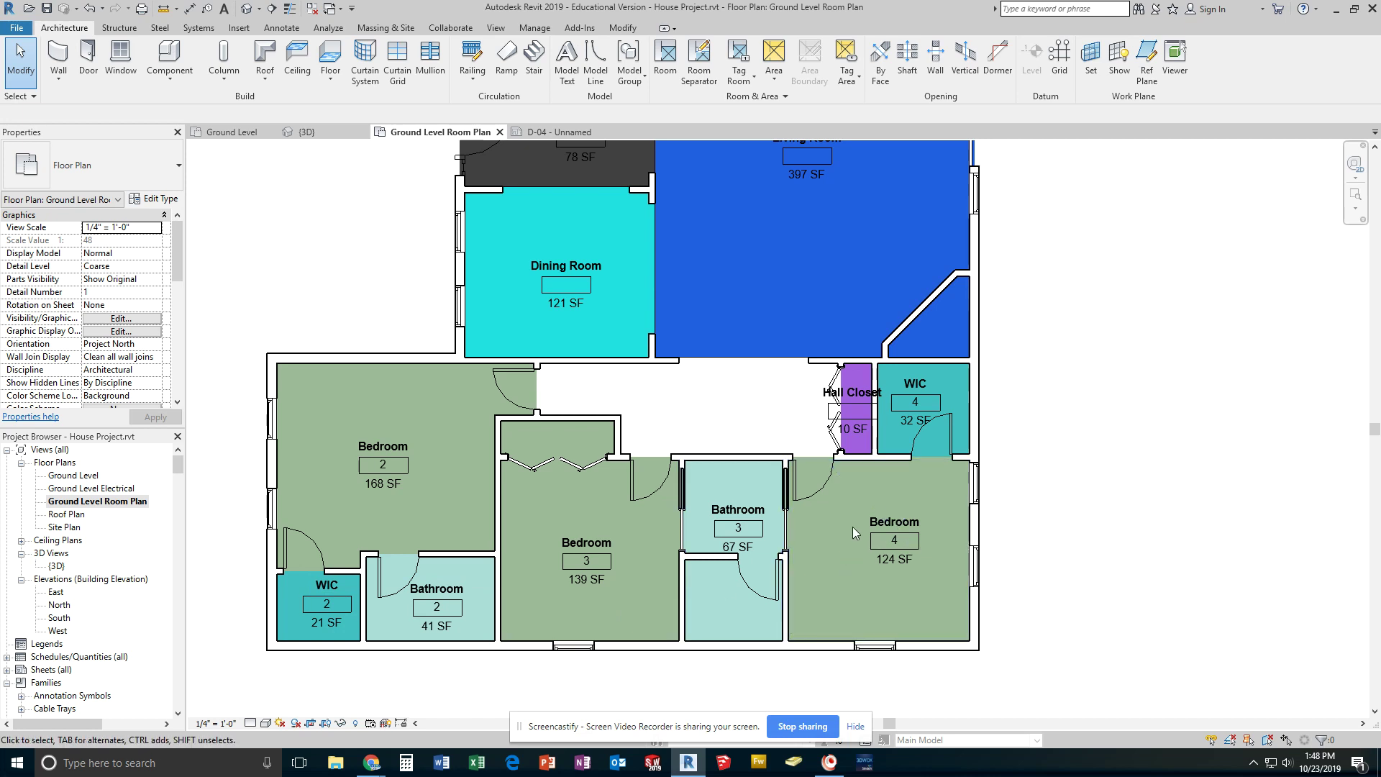
scroll(866, 405, "up", 4)
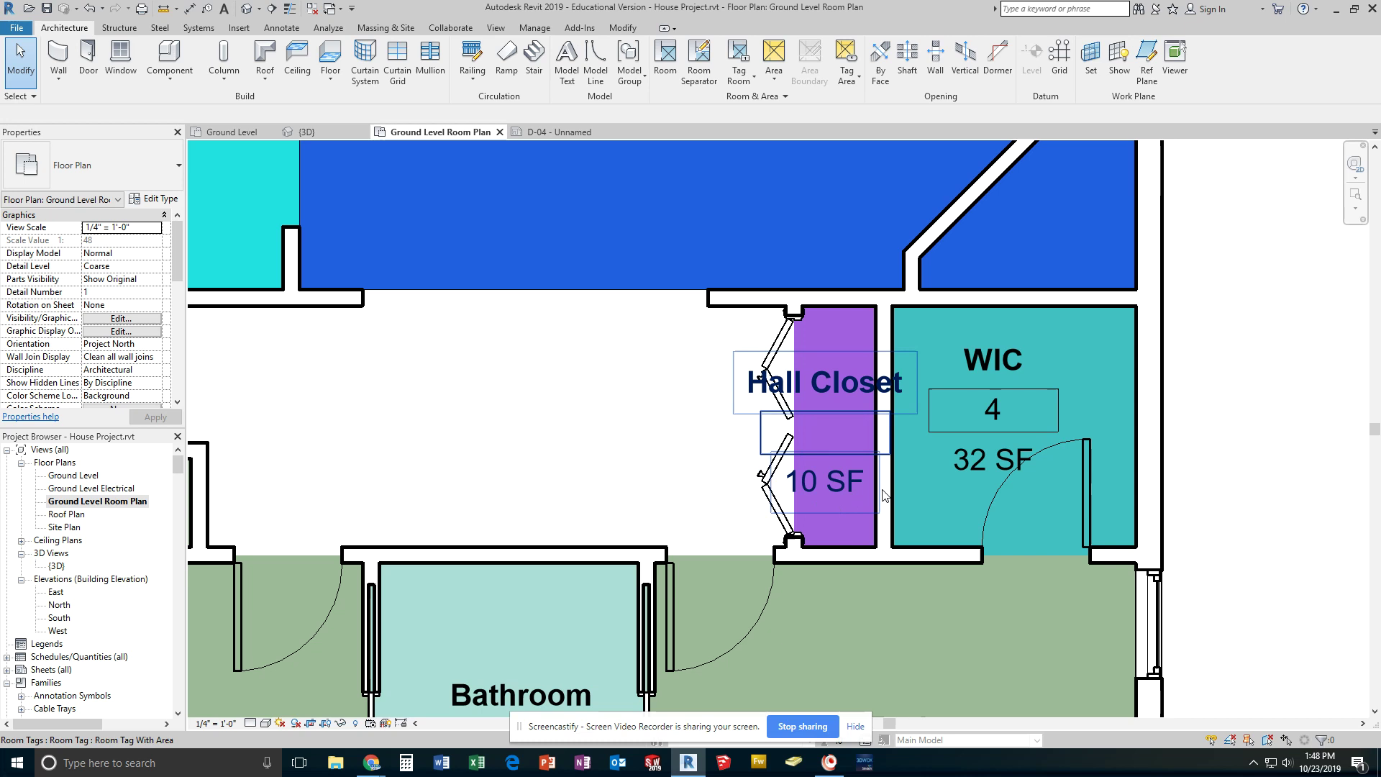
scroll(883, 490, "down", 4)
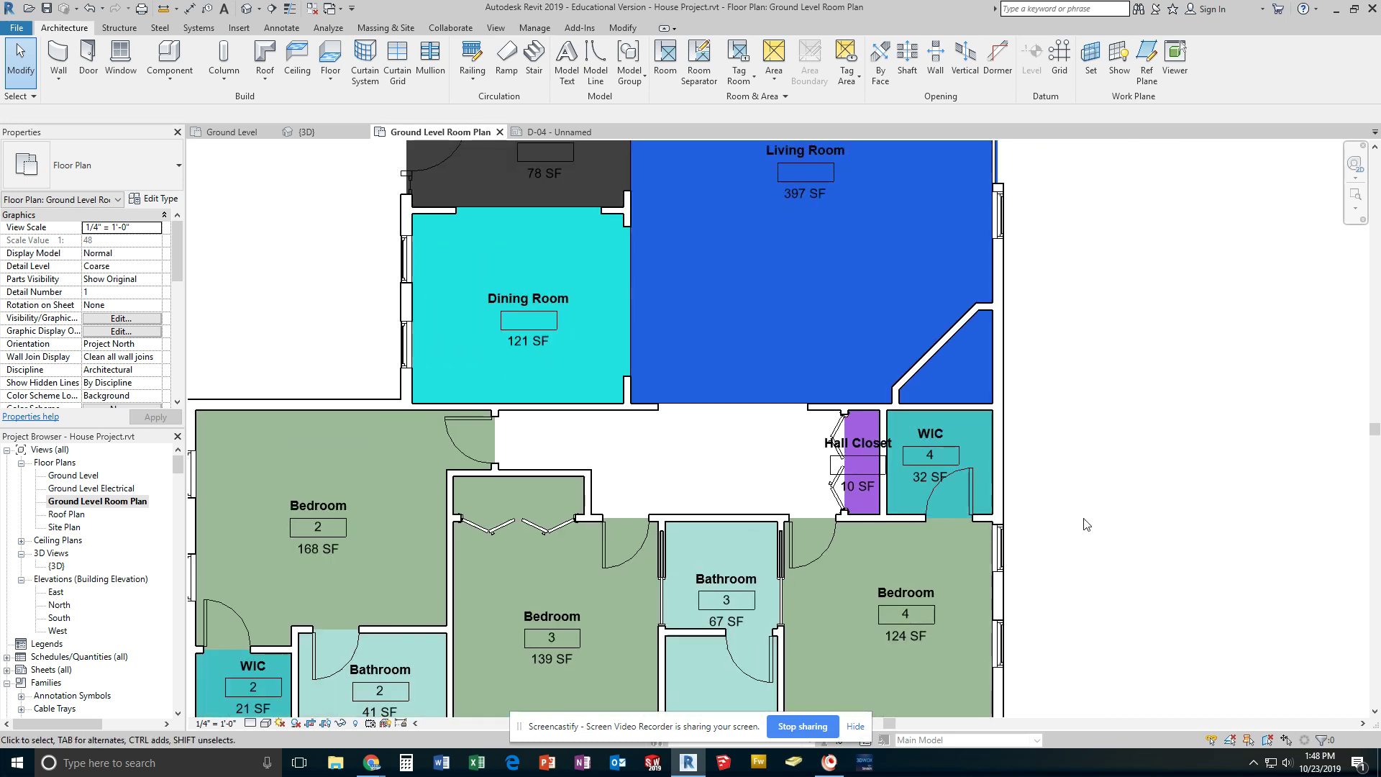
middle_click_drag(1086, 524, 1177, 536)
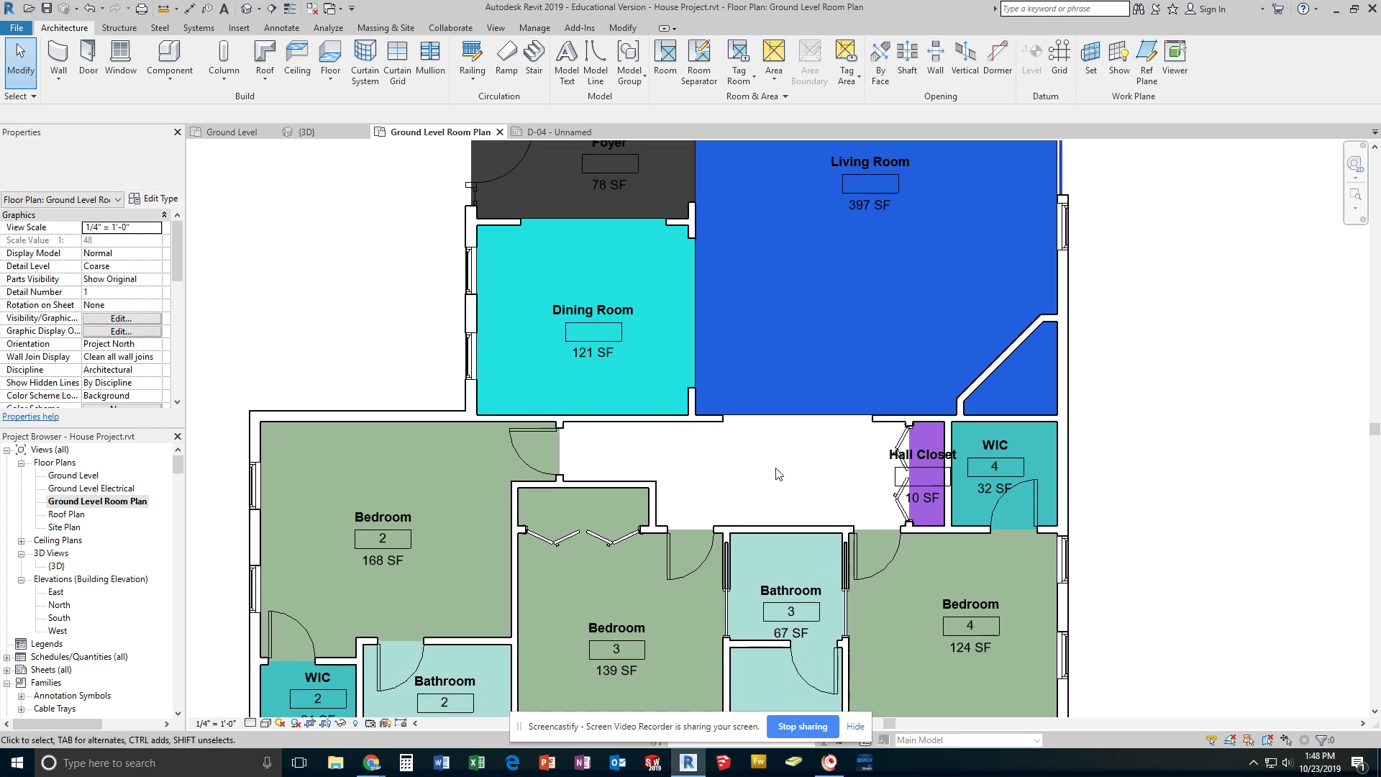
scroll(817, 479, "down", 2)
middle_click_drag(783, 392, 777, 494)
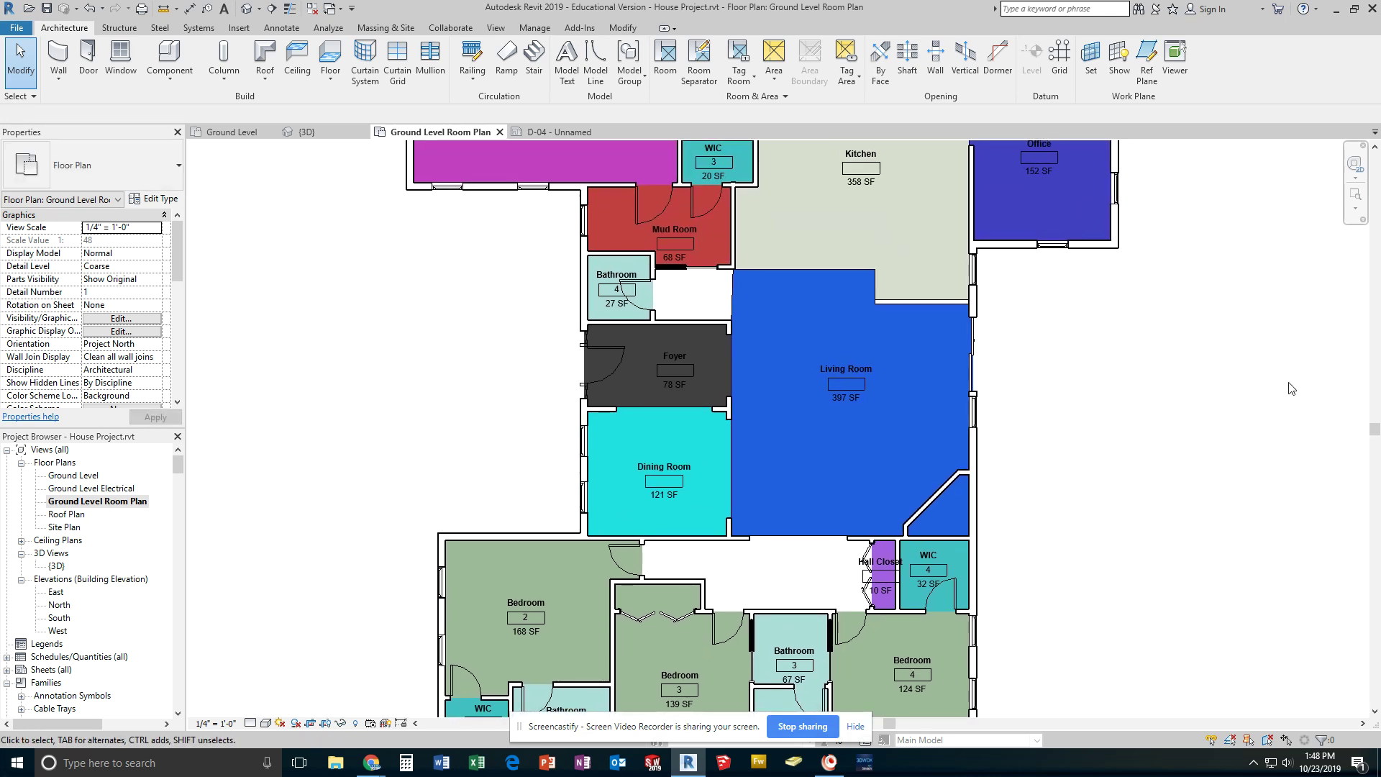
scroll(1358, 298, "down", 1)
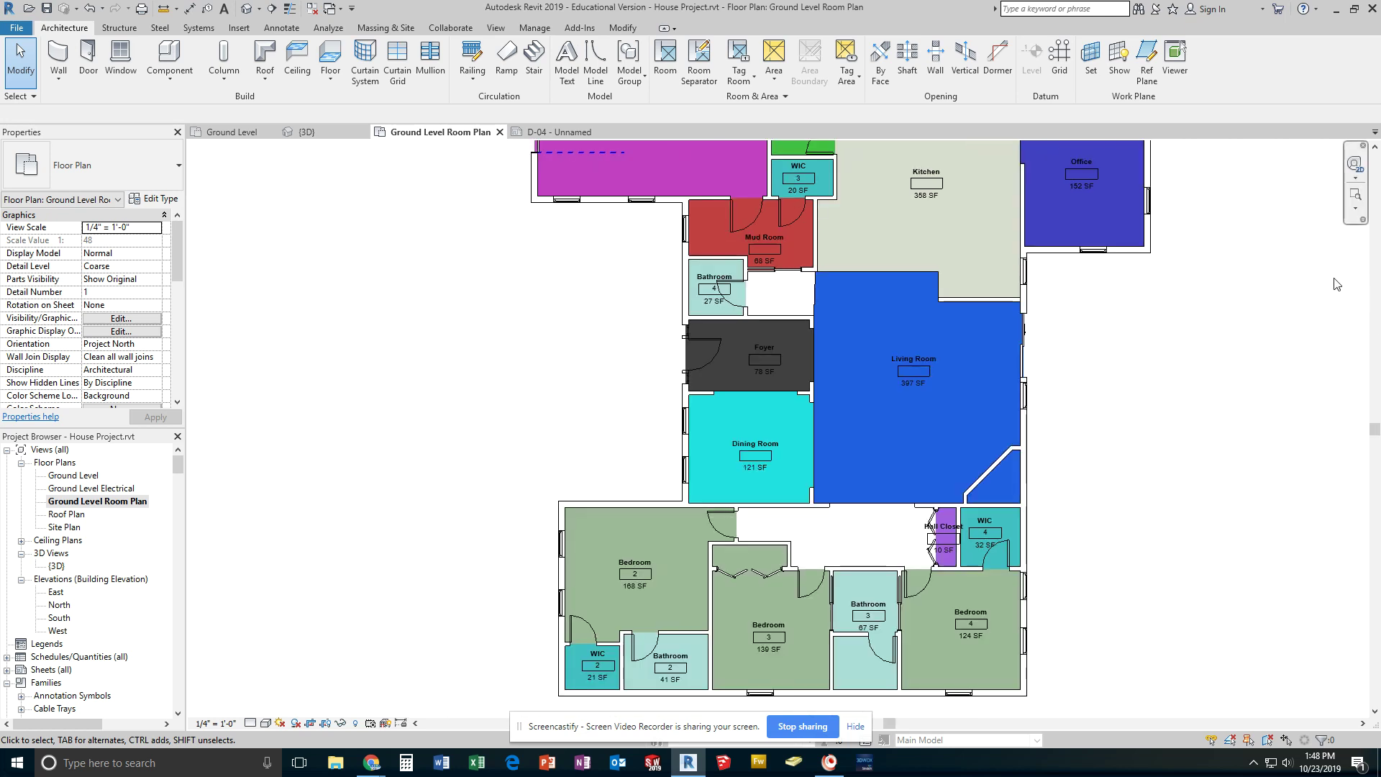
scroll(1174, 323, "up", 1)
scroll(1151, 331, "down", 3)
middle_click_drag(1119, 355, 1005, 468)
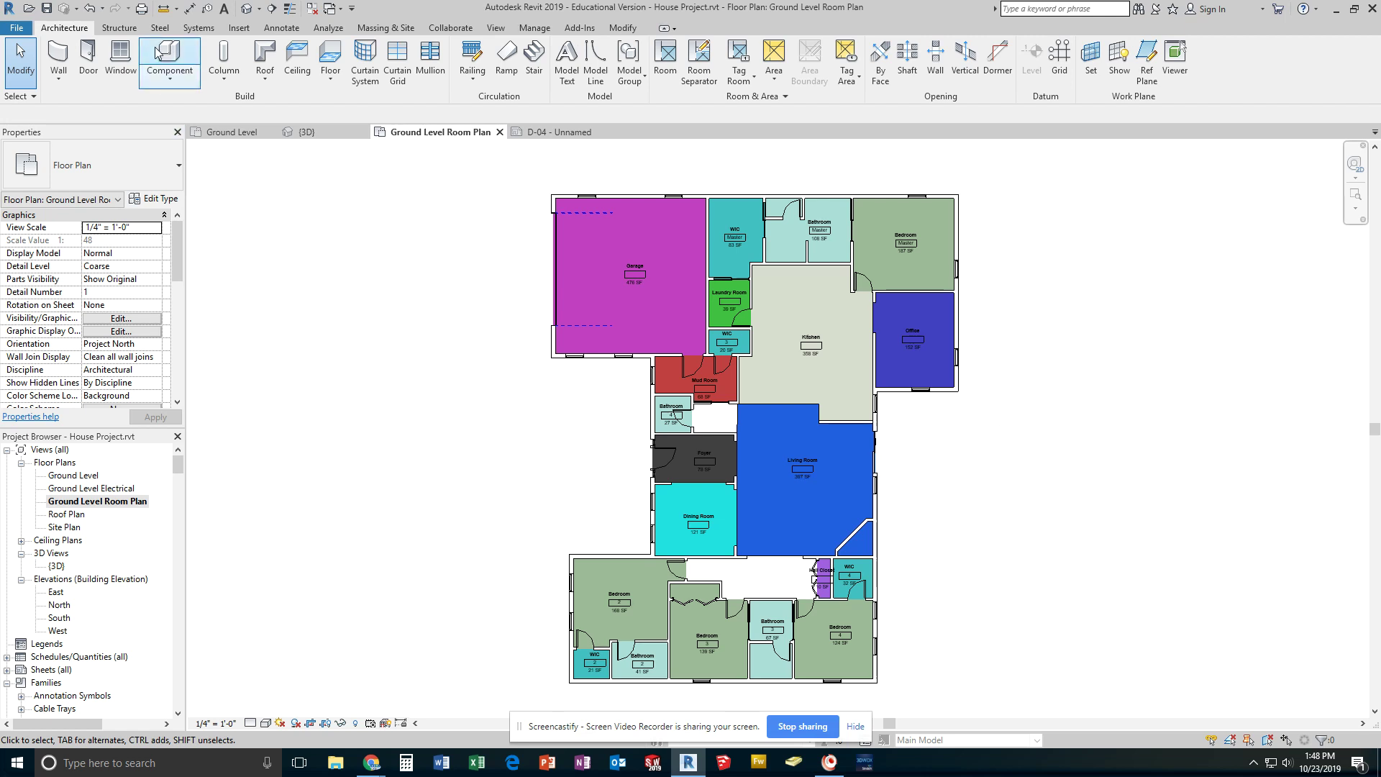
Place an aligned 58'-0" dimension from the garage wall to the right exterior wall, above the plan.
left_click(190, 10)
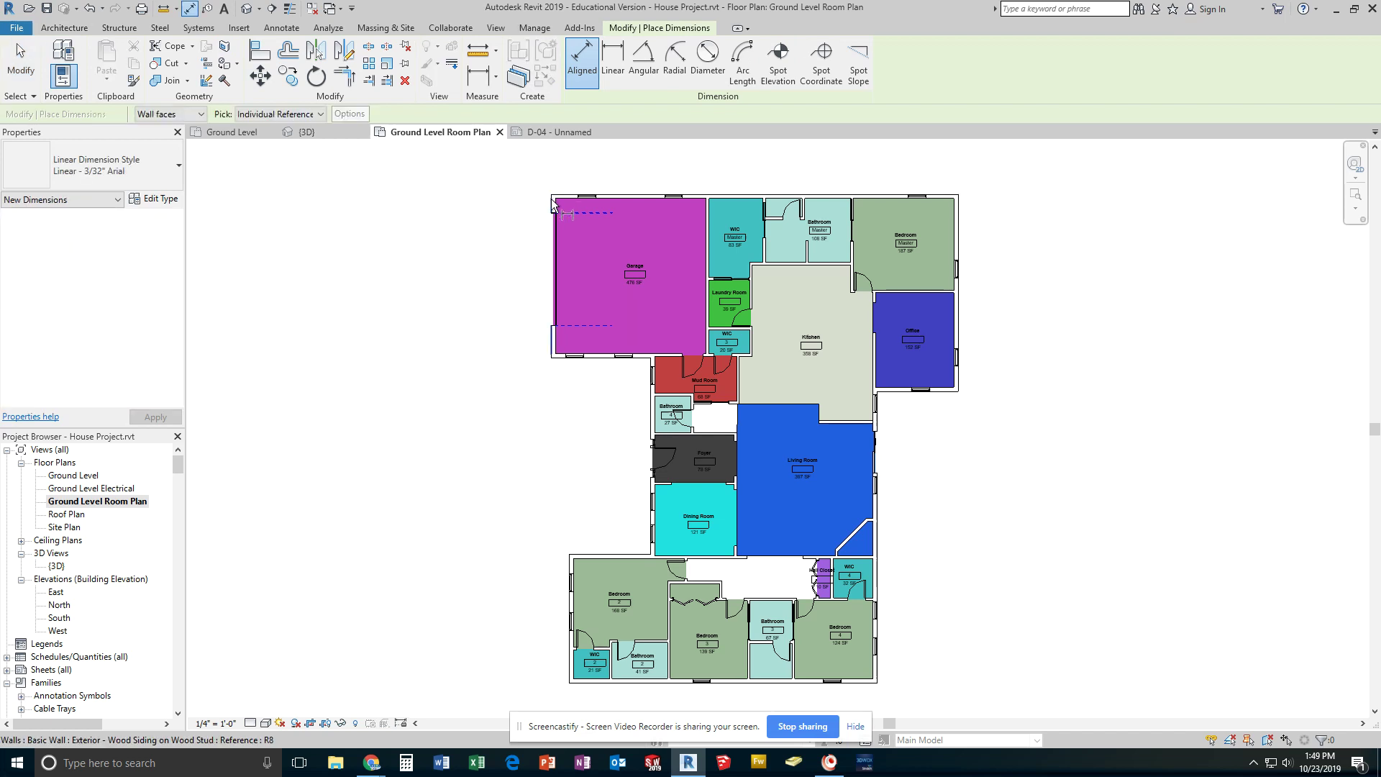
scroll(552, 205, "up", 3)
middle_click_drag(597, 213, 369, 269)
left_click(327, 268)
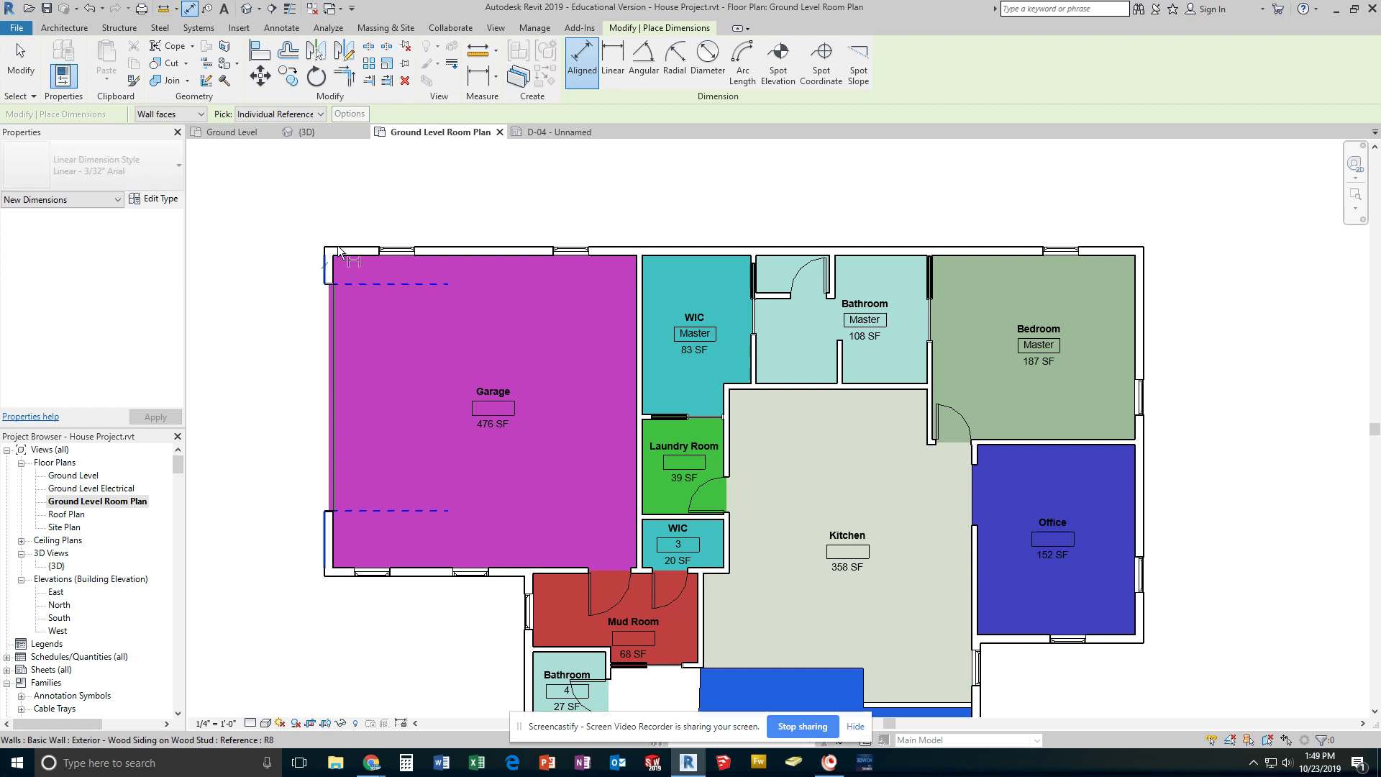
left_click(1147, 256)
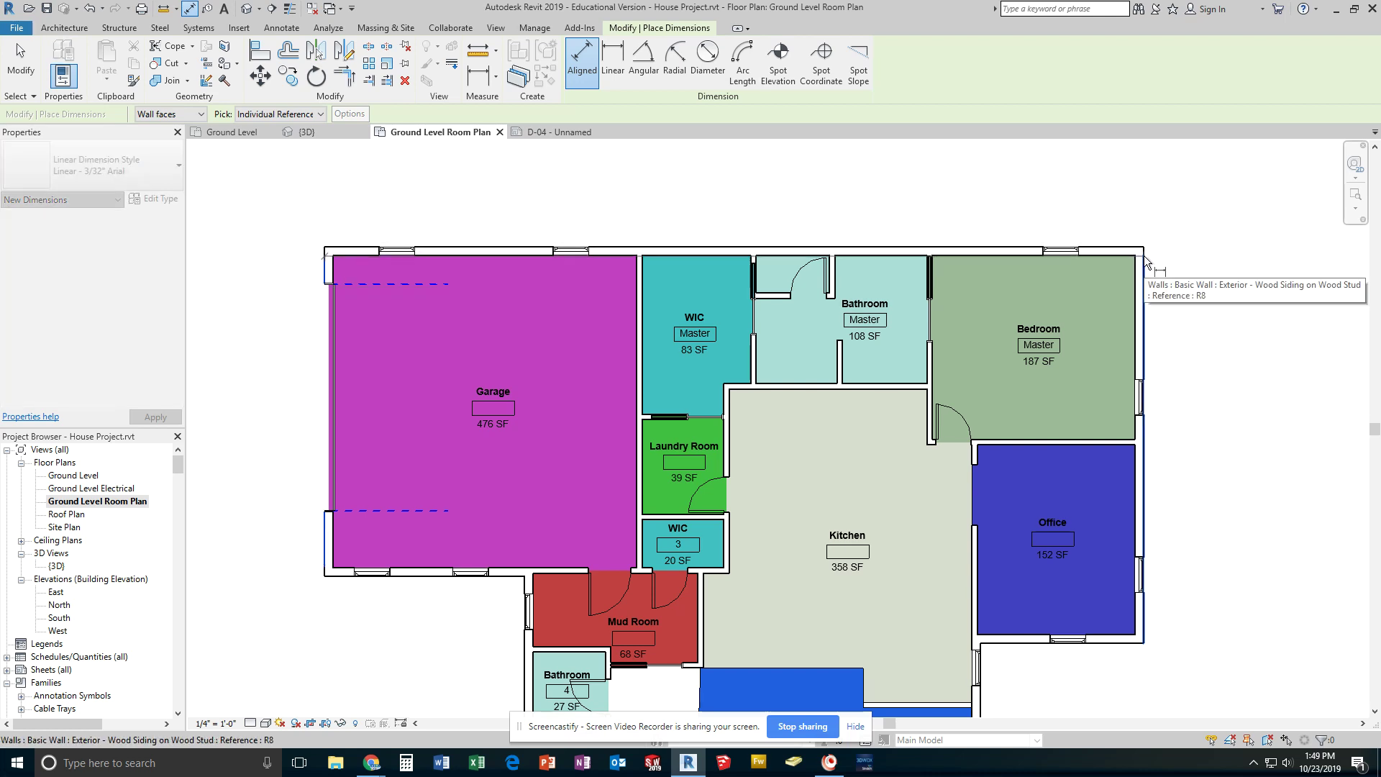
left_click(1003, 193)
Add the 28'-1" and 41'-6" vertical dimensions along the right exterior walls.
middle_click_drag(1200, 321, 1063, 272)
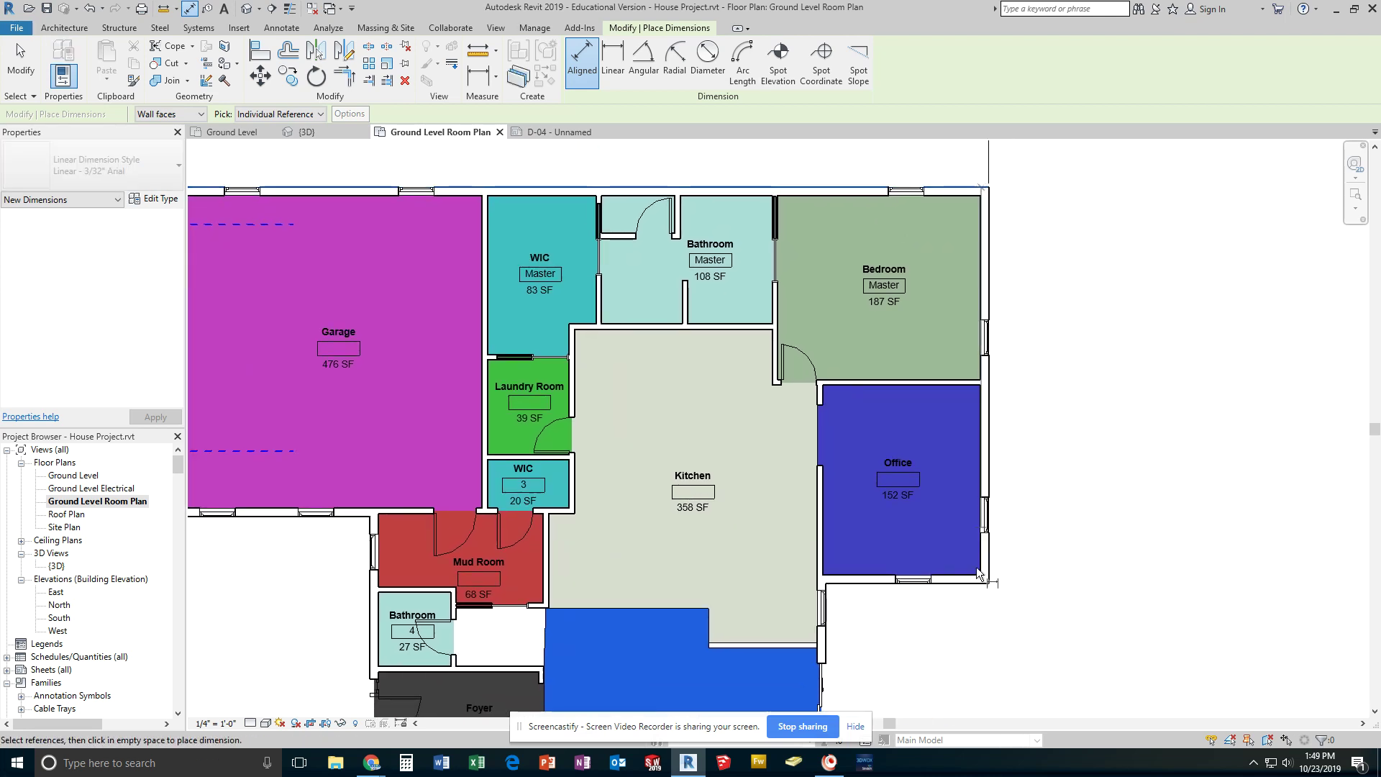
left_click(985, 468)
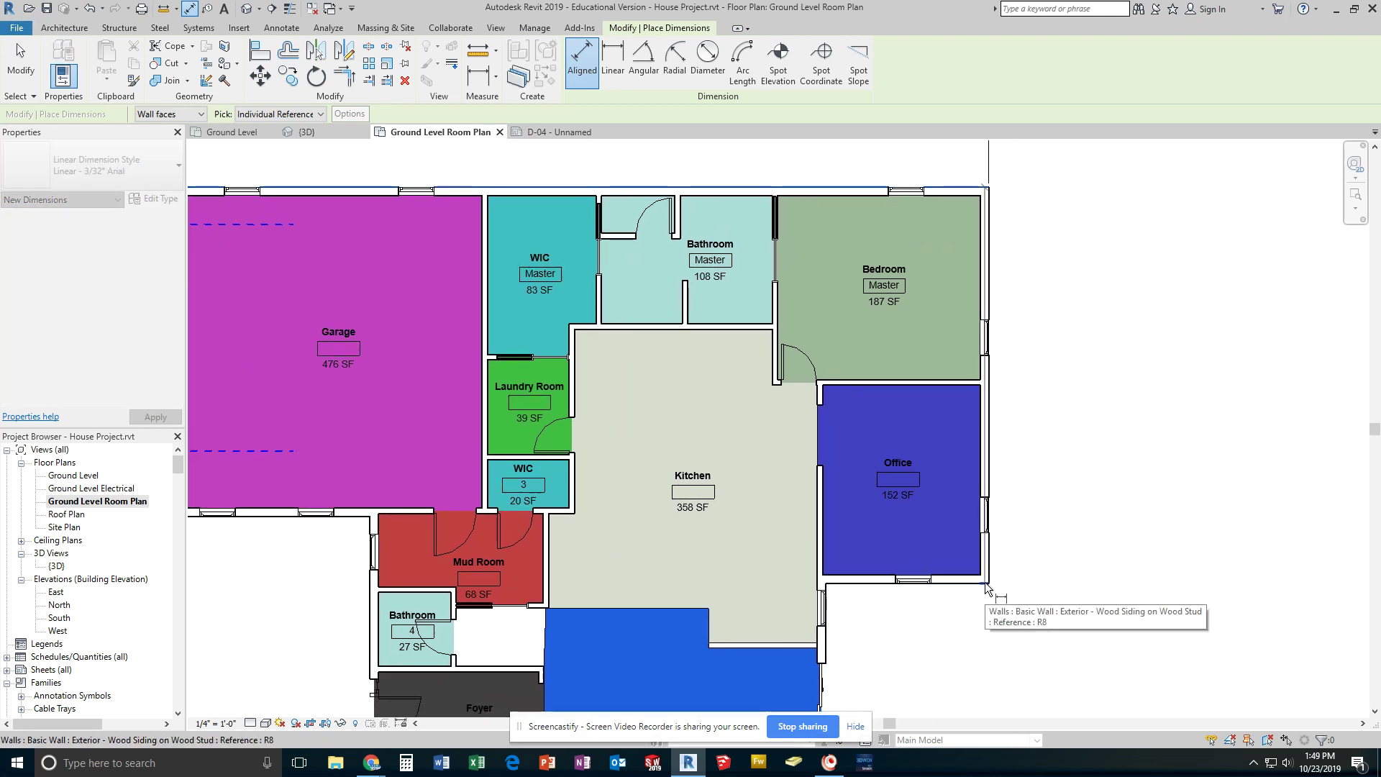
left_click(985, 581)
left_click(1043, 535)
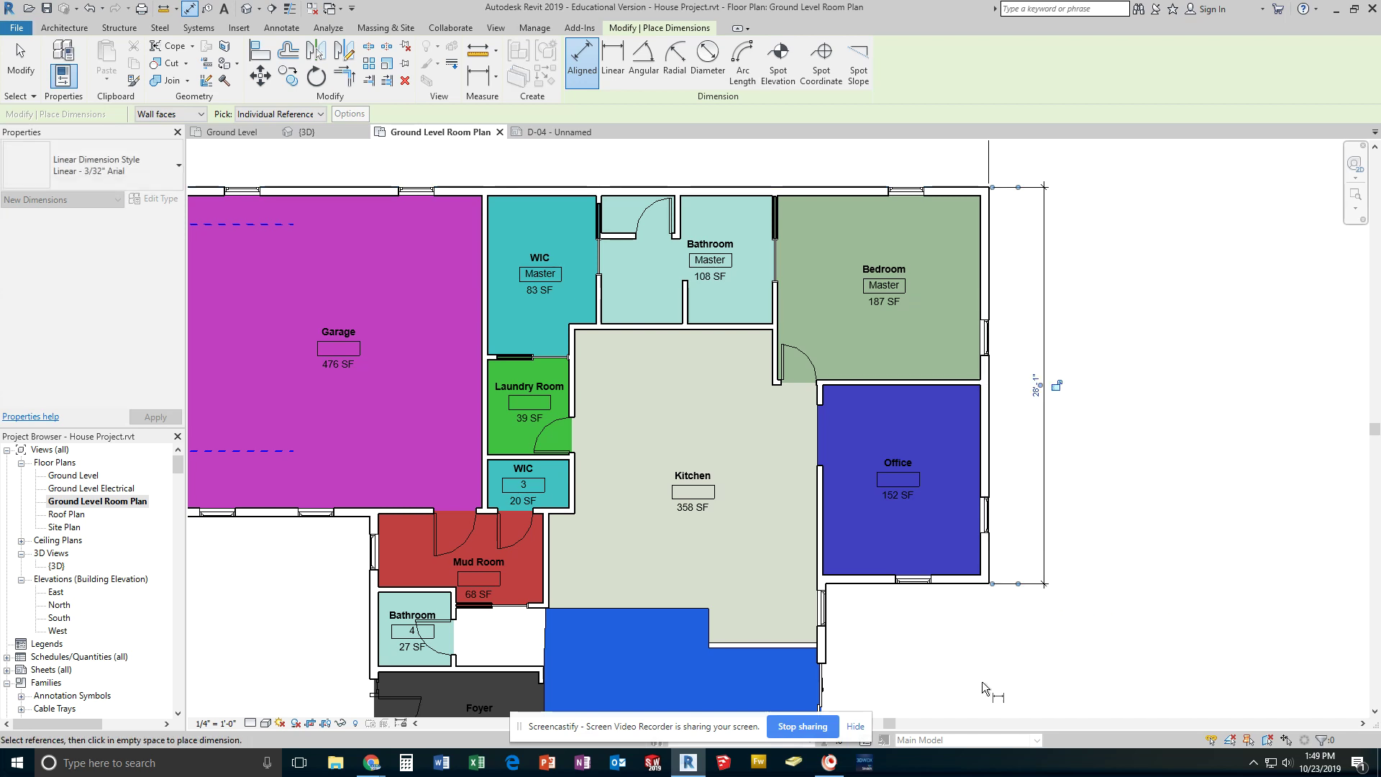
middle_click_drag(981, 680, 960, 292)
scroll(926, 352, "down", 2)
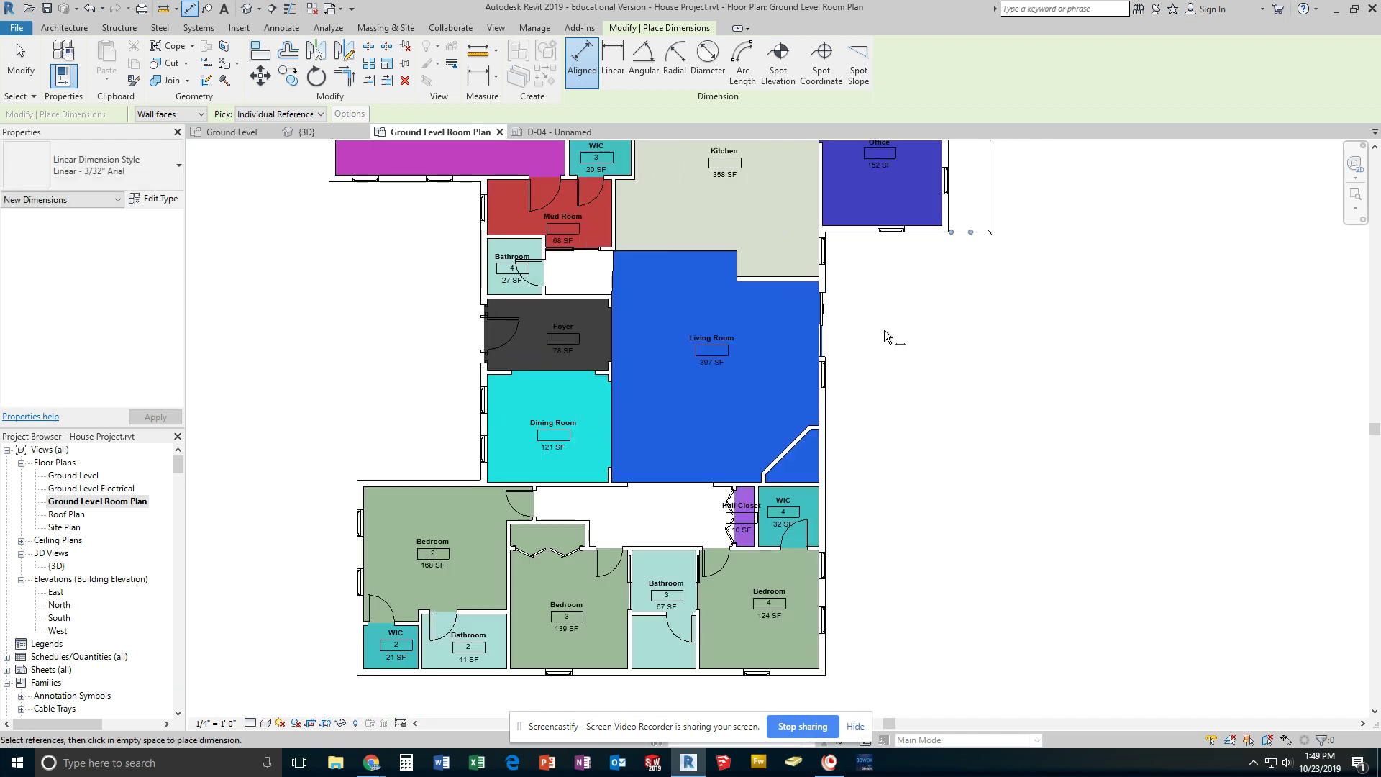
left_click(857, 235)
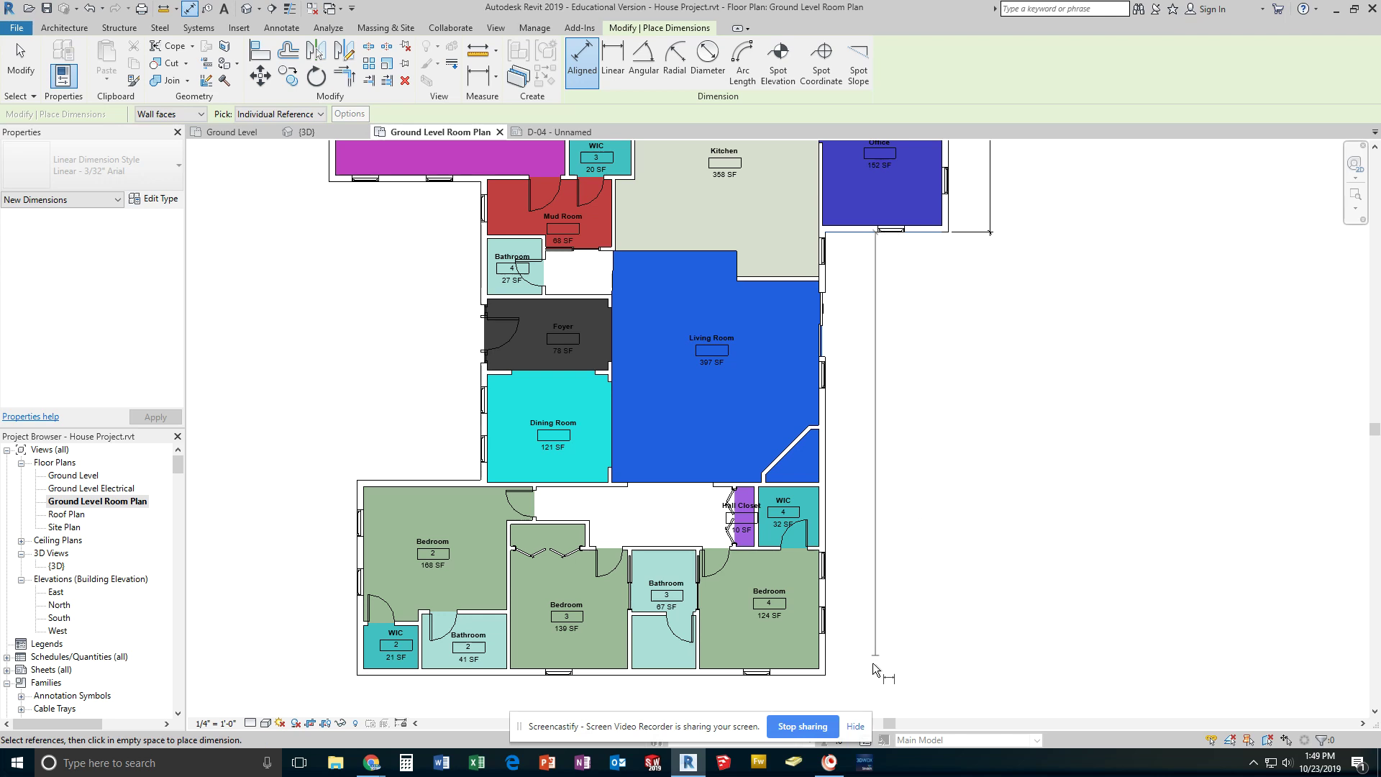
left_click(824, 681)
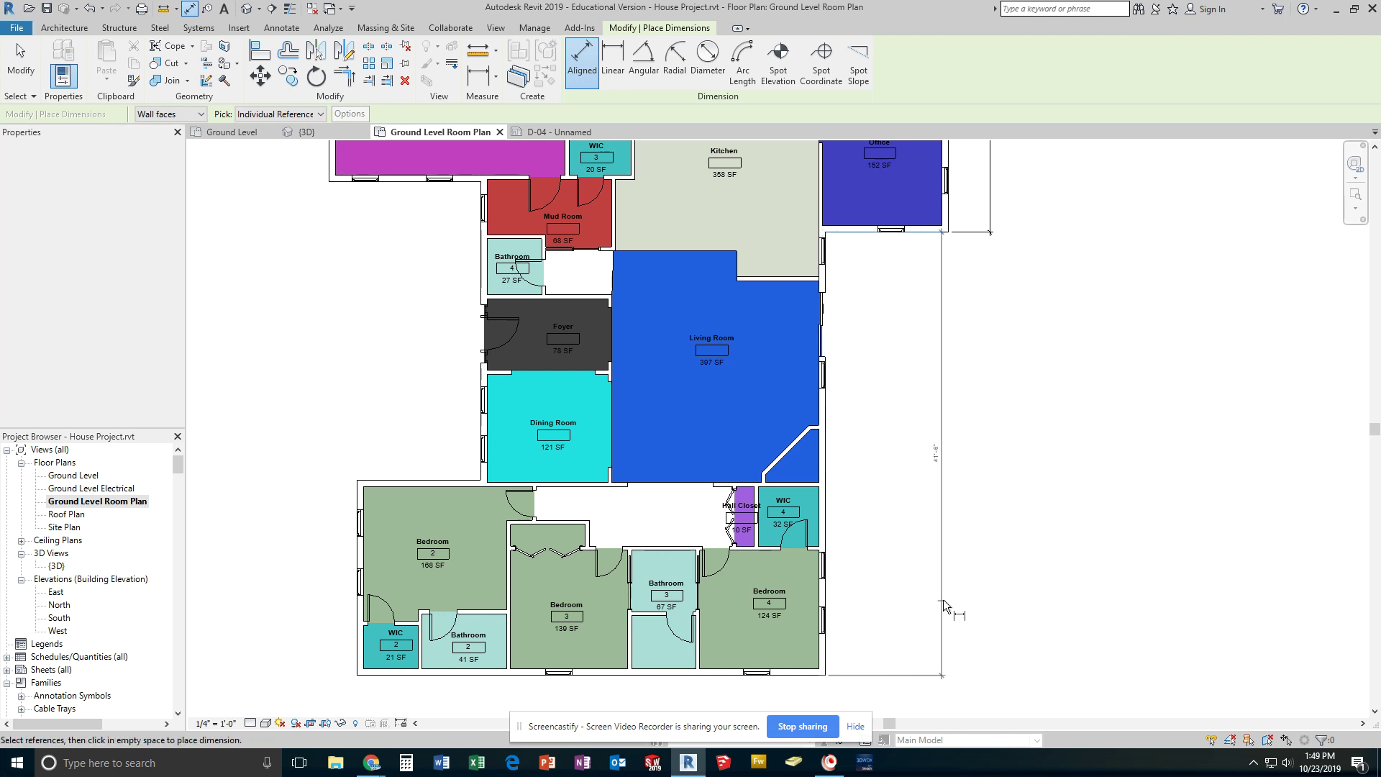
left_click(990, 586)
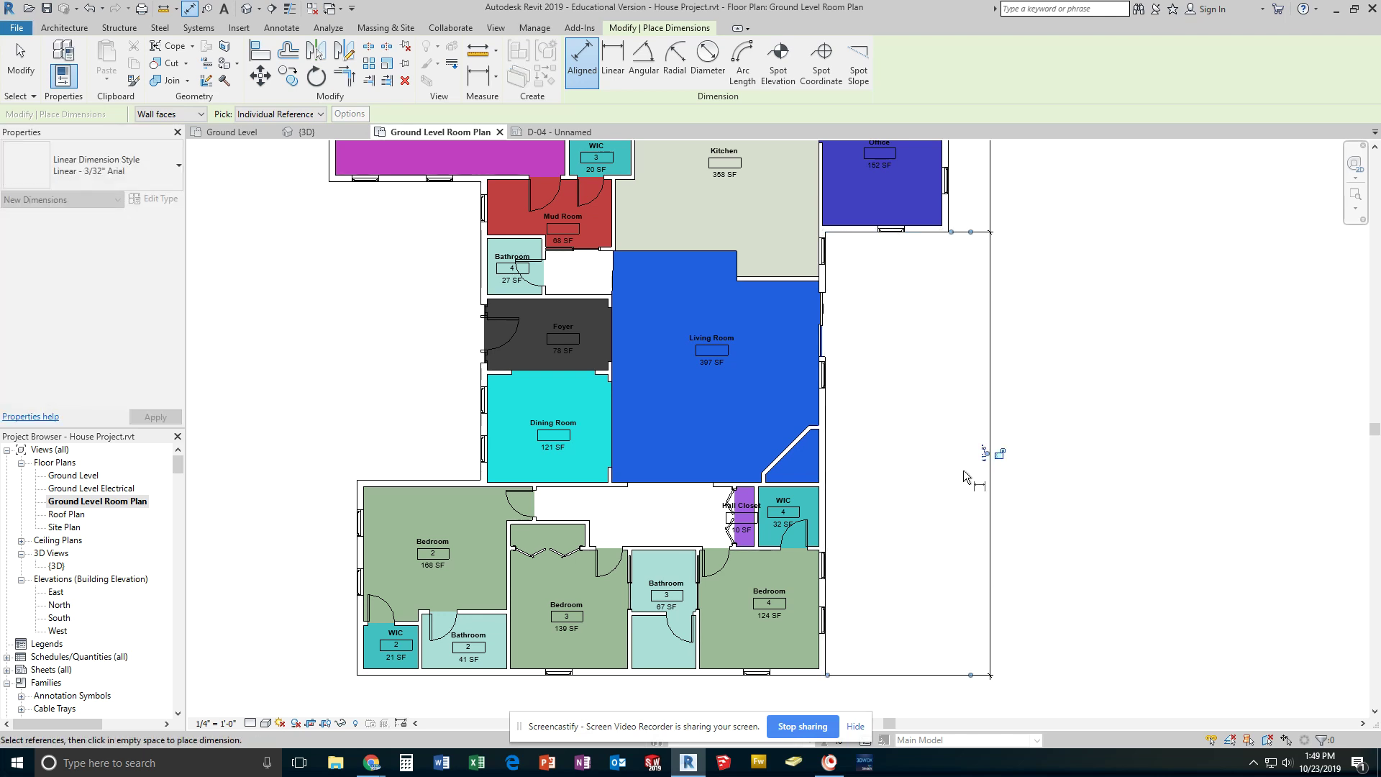
middle_click_drag(804, 712, 899, 489)
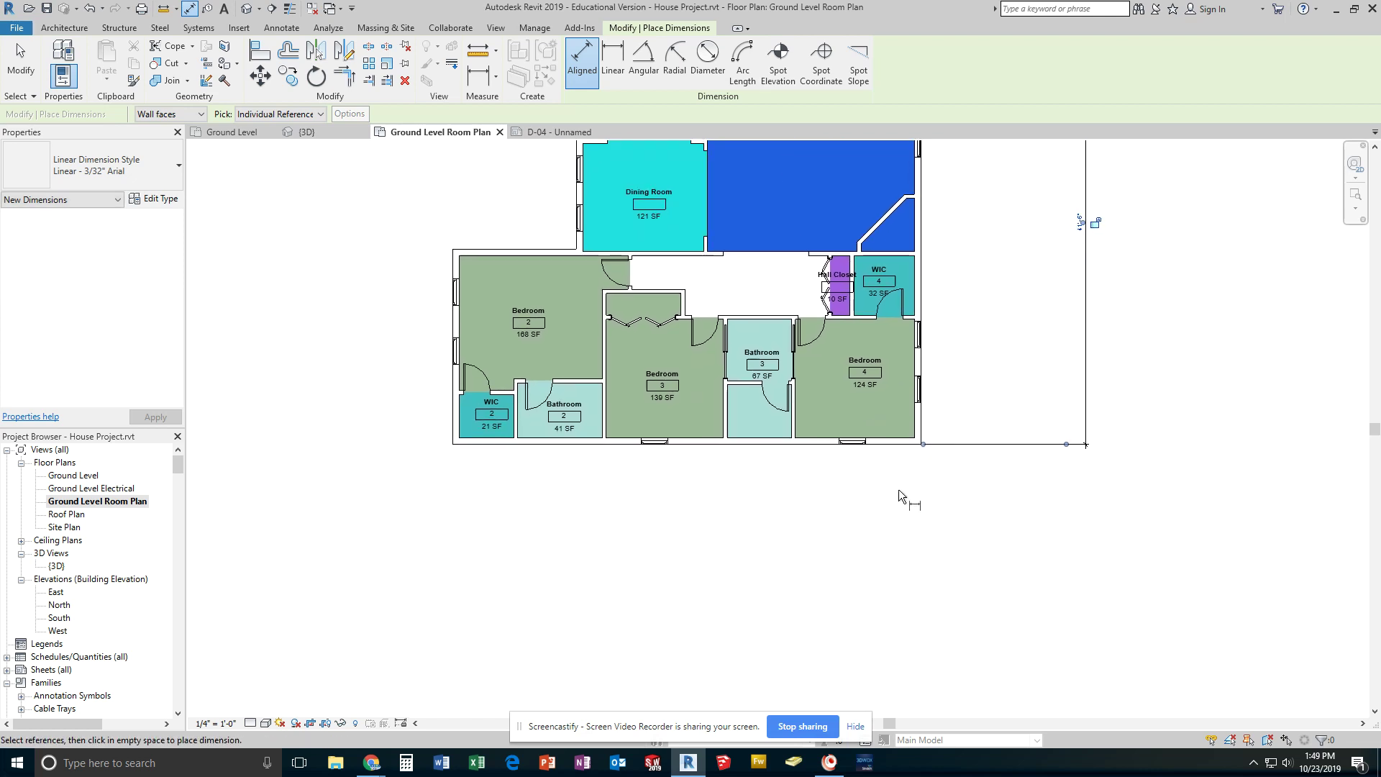
Dimension the house's width between the exterior walls below the bedrooms.
left_click(922, 421)
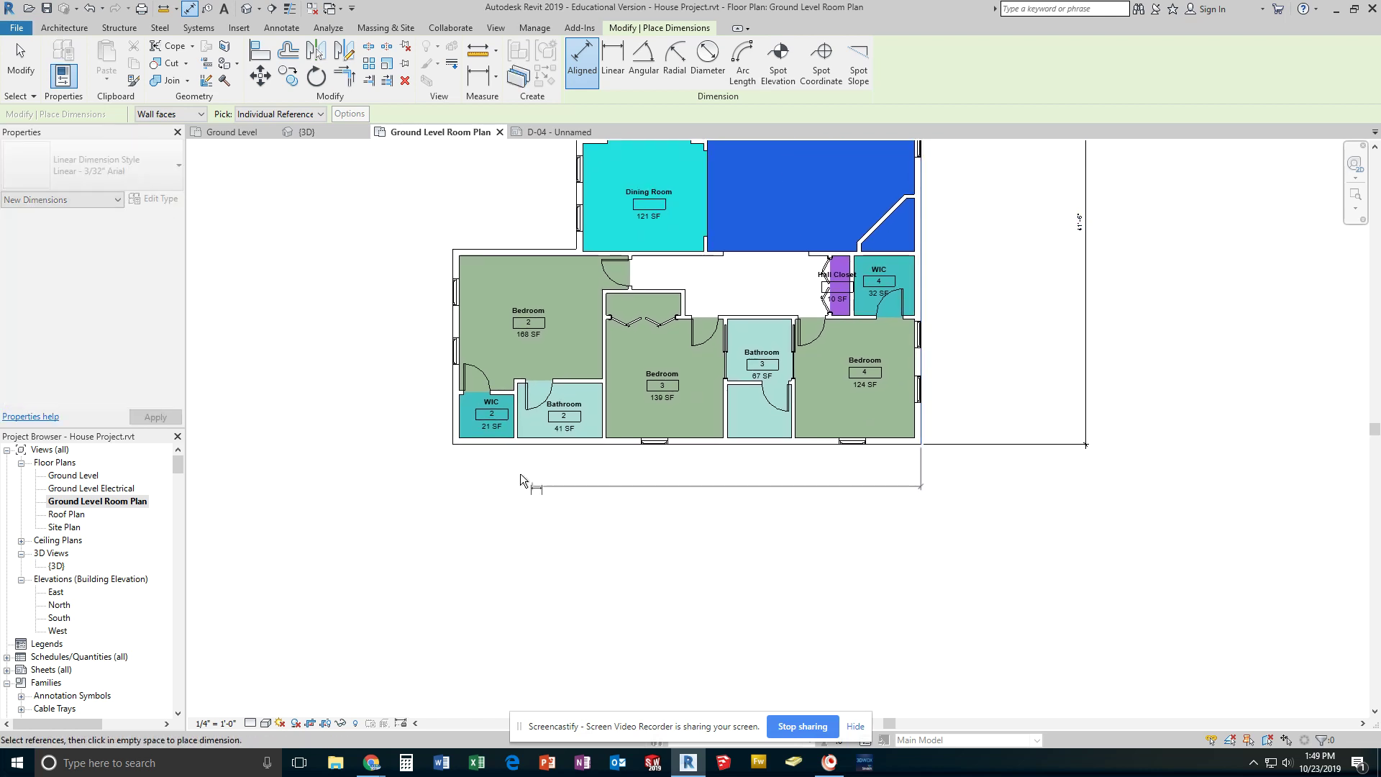
left_click(455, 429)
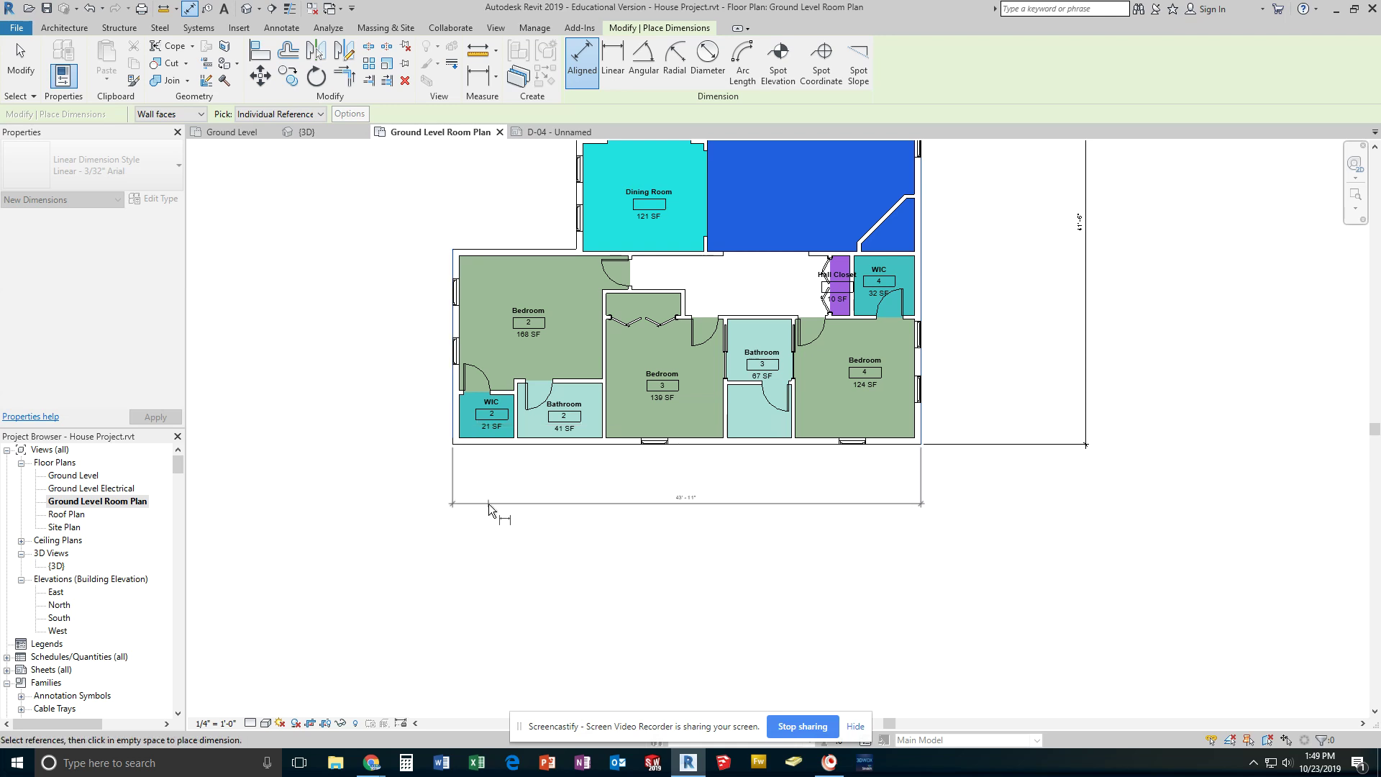
left_click(489, 503)
middle_click_drag(351, 384, 329, 620)
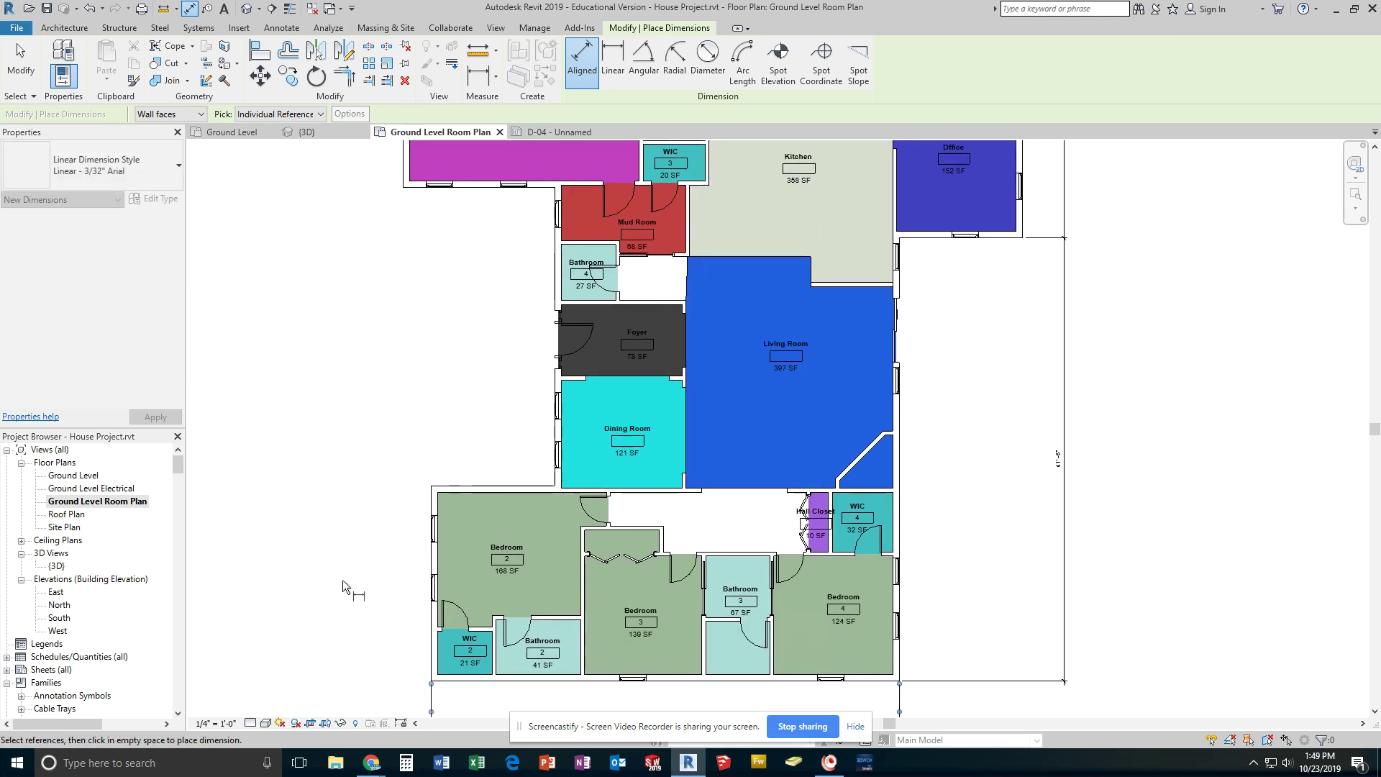
Add the 18'-4", 28'-0" and 23'-4" vertical dimensions down the left side.
left_click(448, 486)
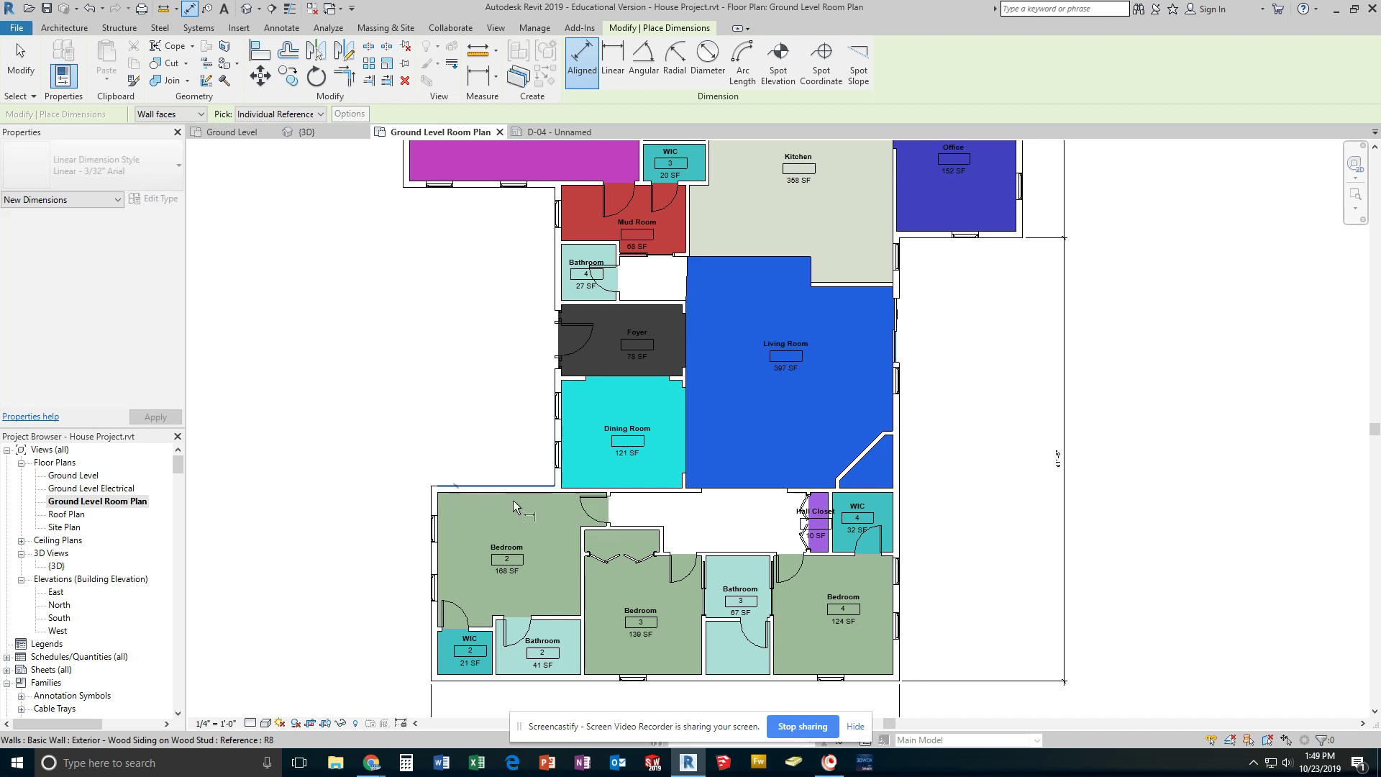
left_click(485, 683)
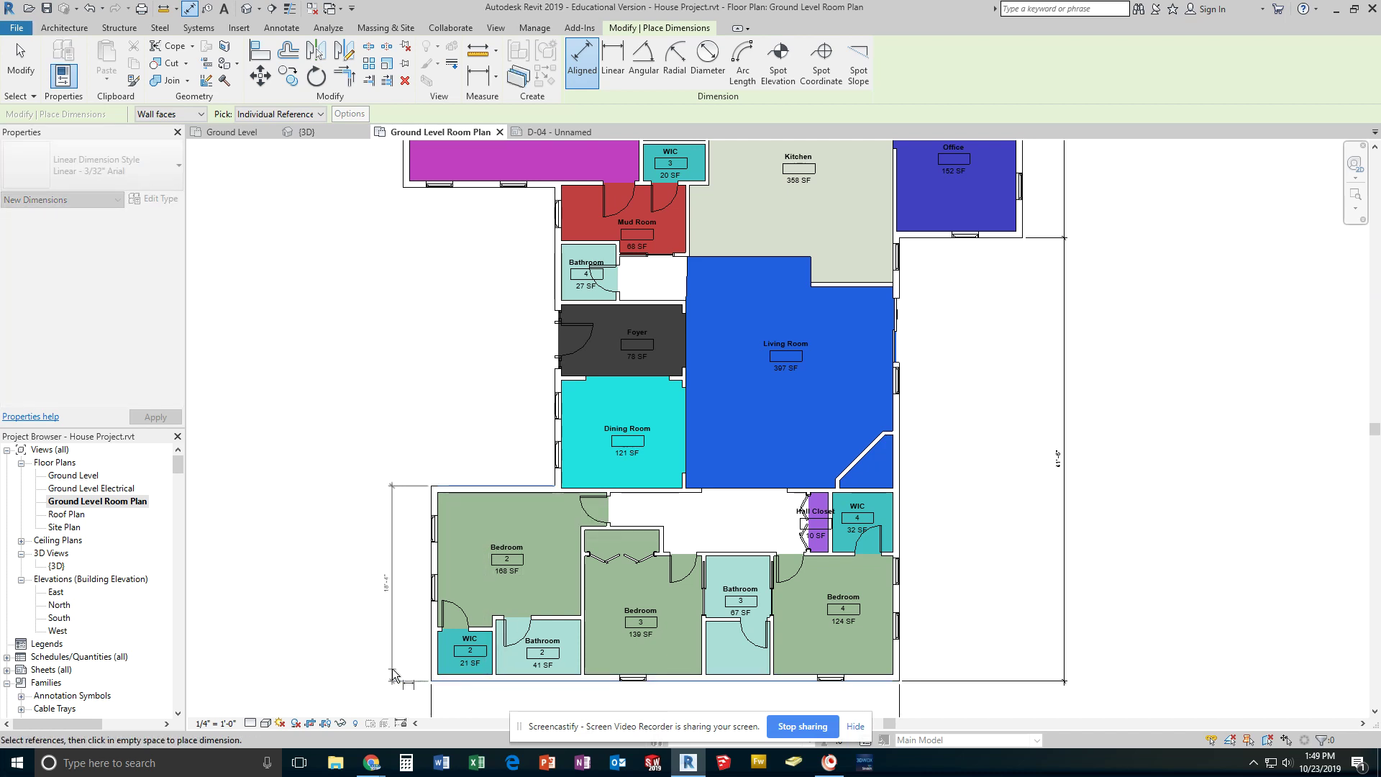
left_click(392, 667)
left_click(491, 483)
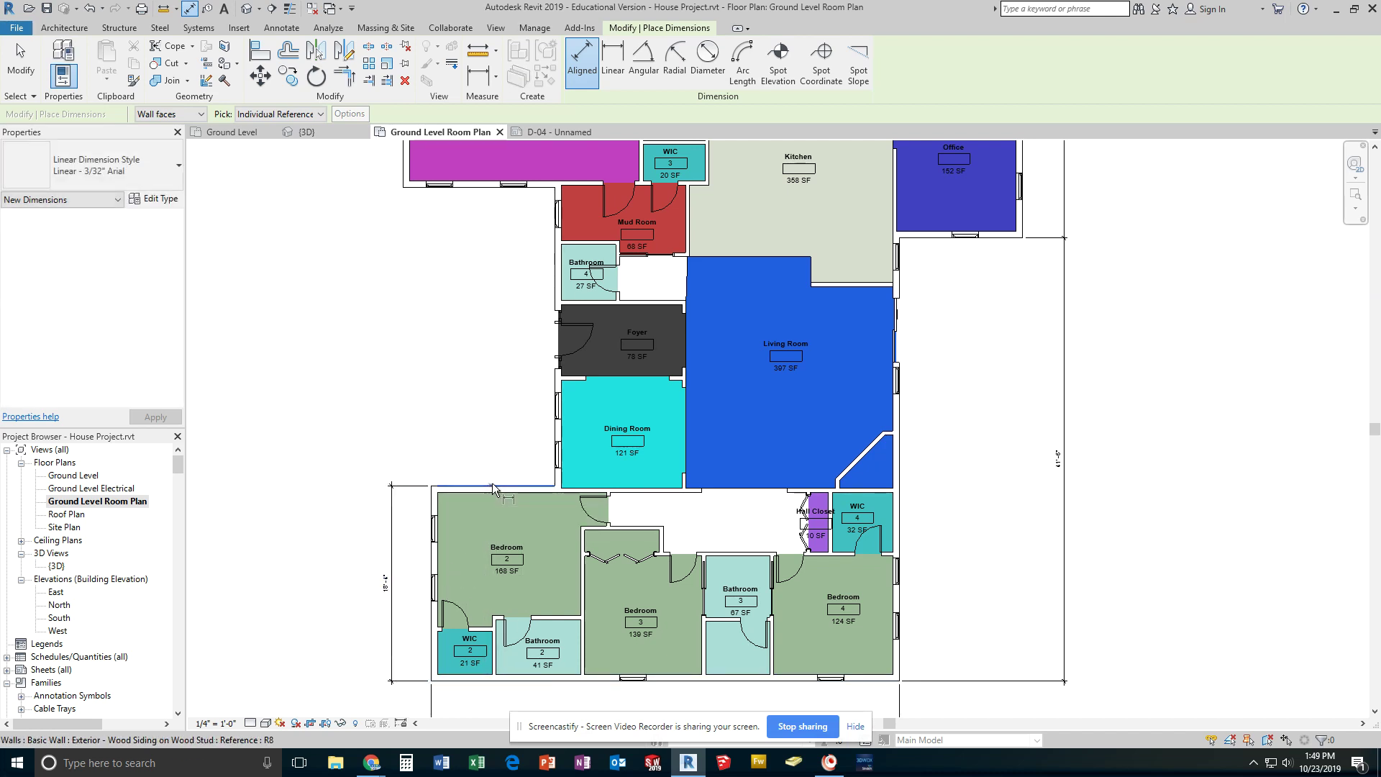
left_click(481, 187)
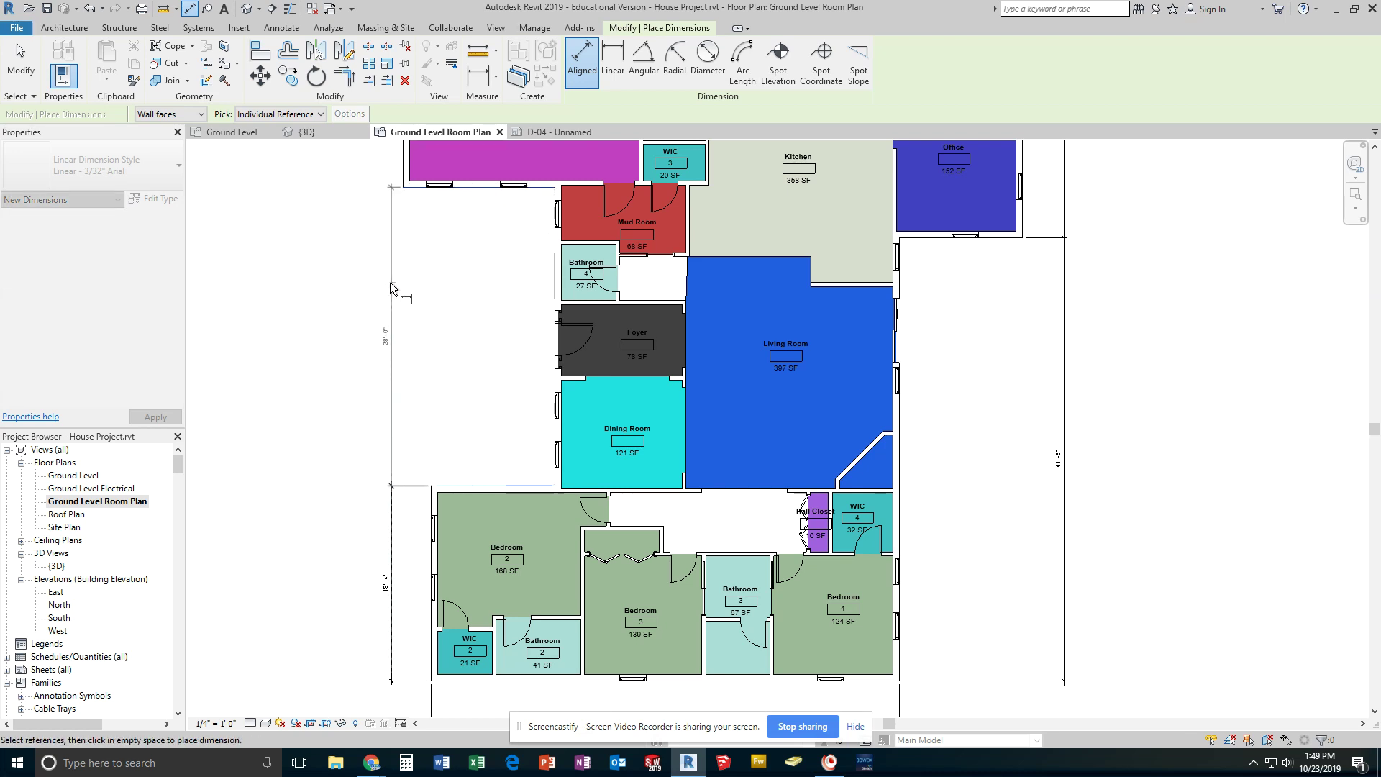
left_click(390, 282)
middle_click_drag(318, 299, 324, 633)
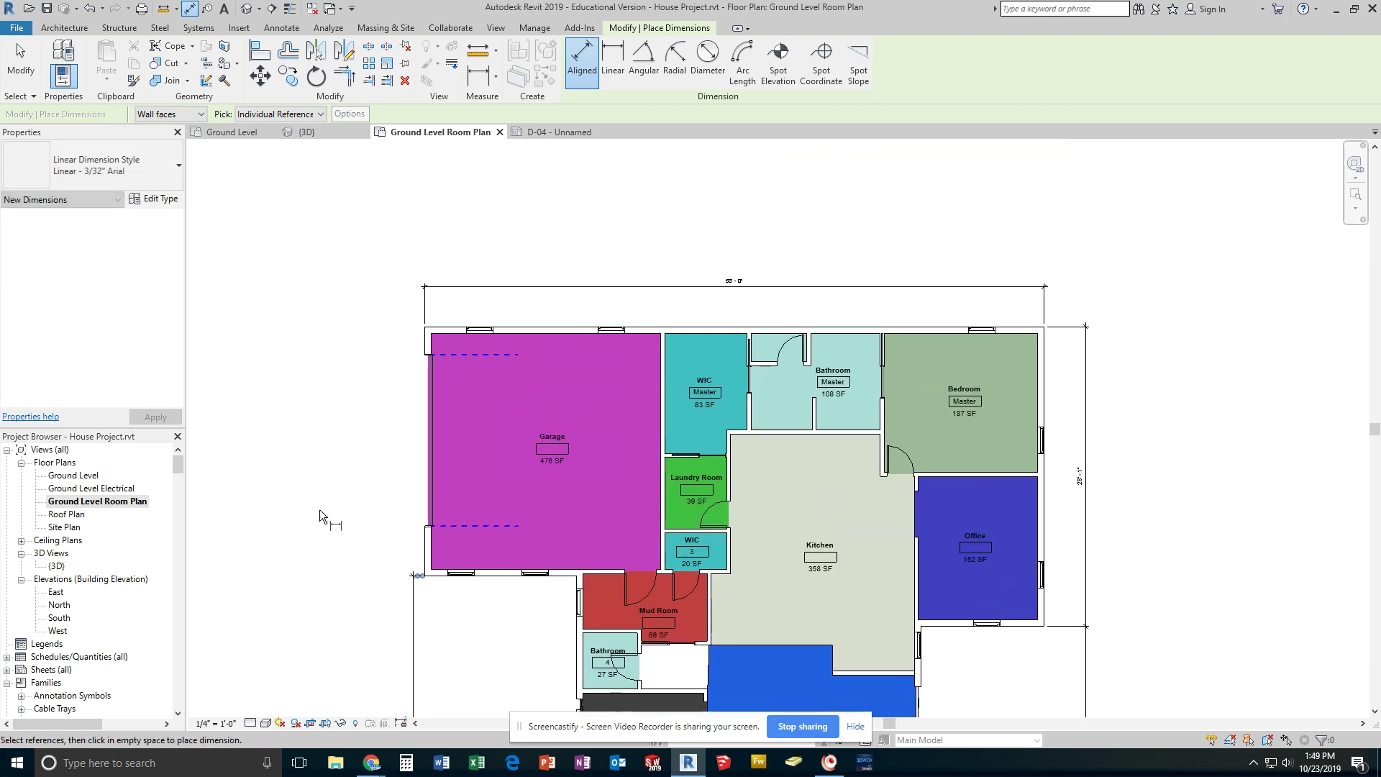
left_click(425, 330)
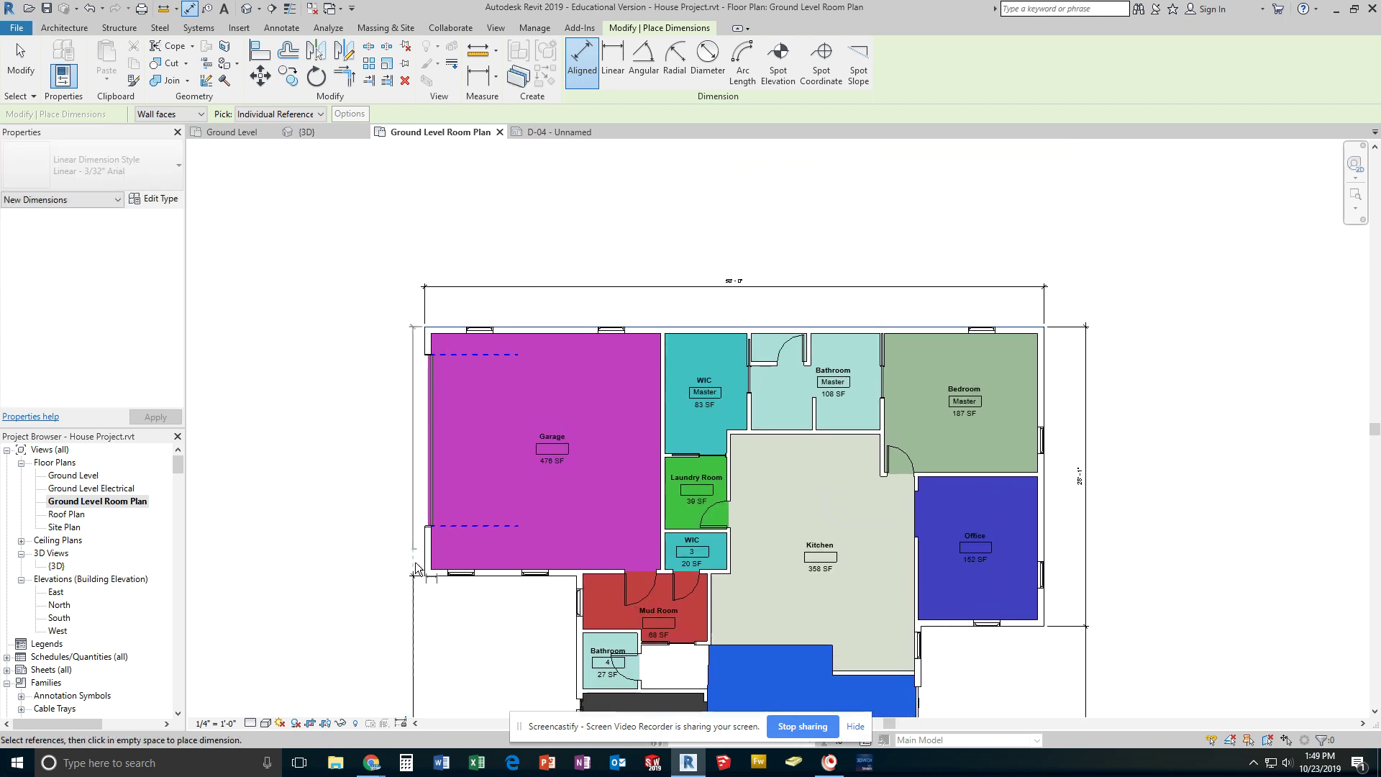
left_click(425, 575)
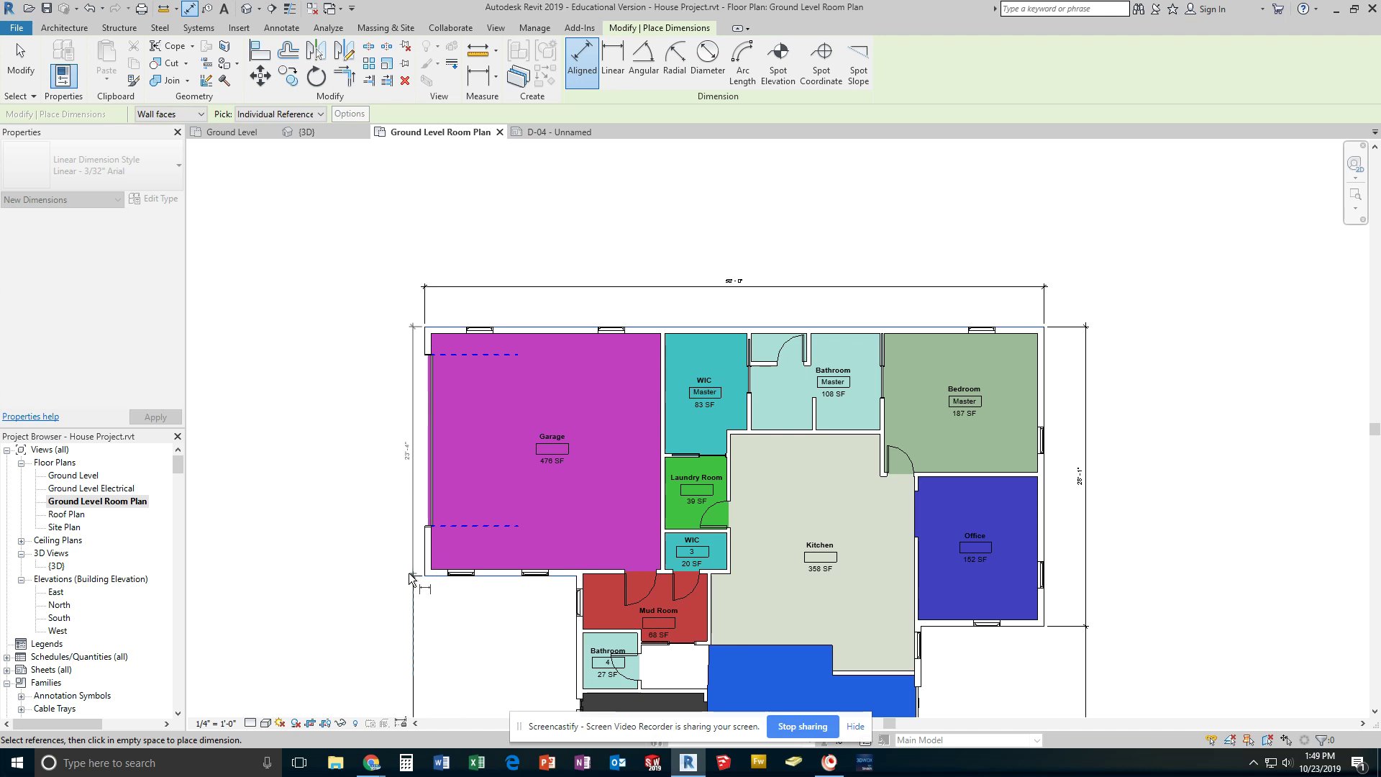
left_click(413, 579)
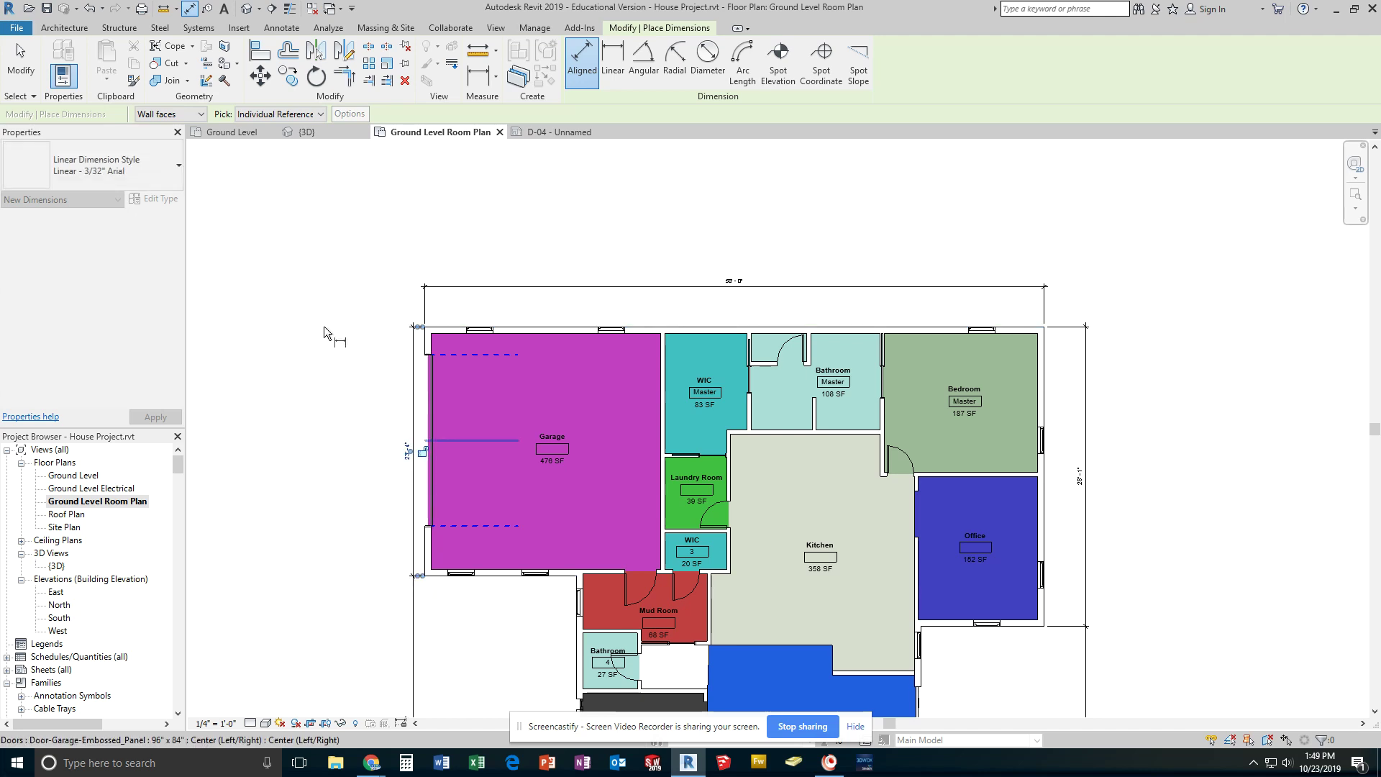
Place the 58'-0" overall width across the top and recentre the whole plan.
left_click(784, 283)
scroll(741, 281, "up", 5)
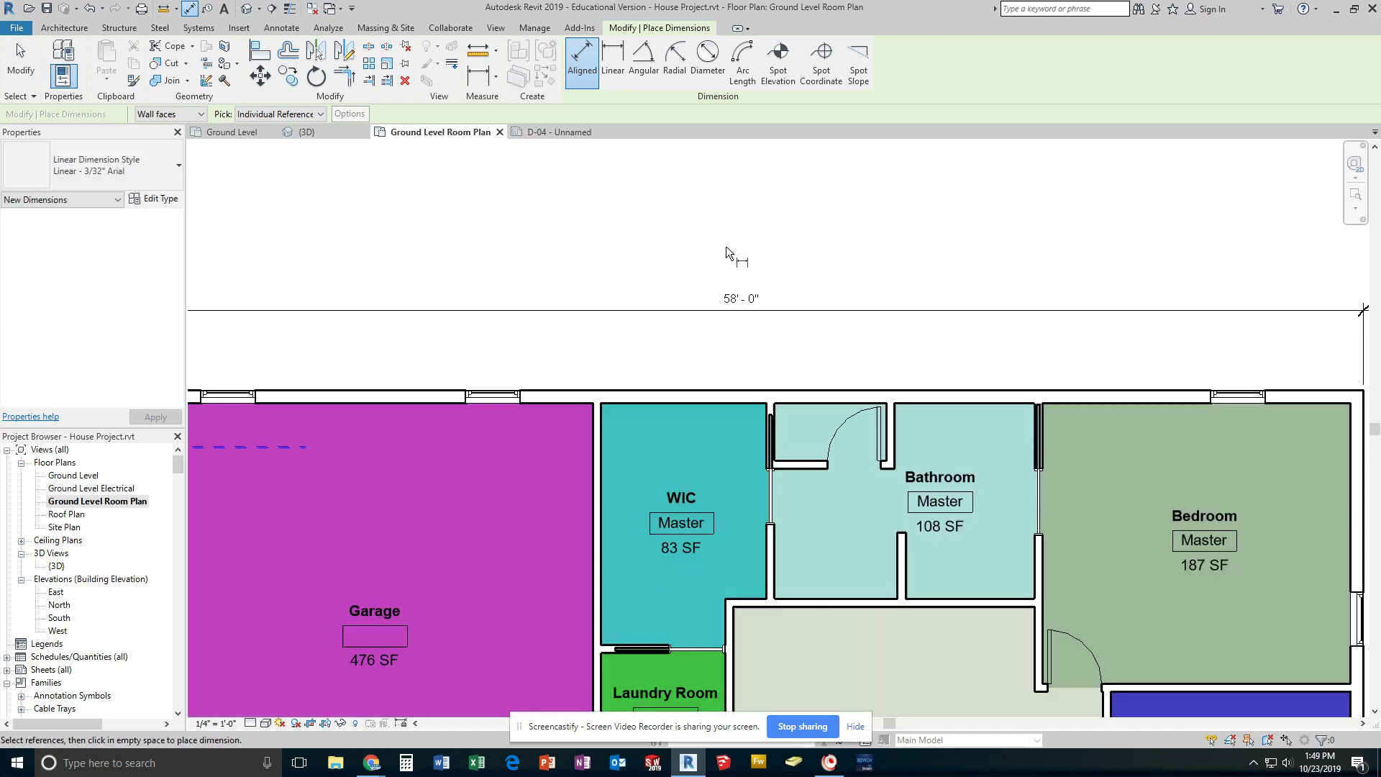
scroll(750, 361, "down", 5)
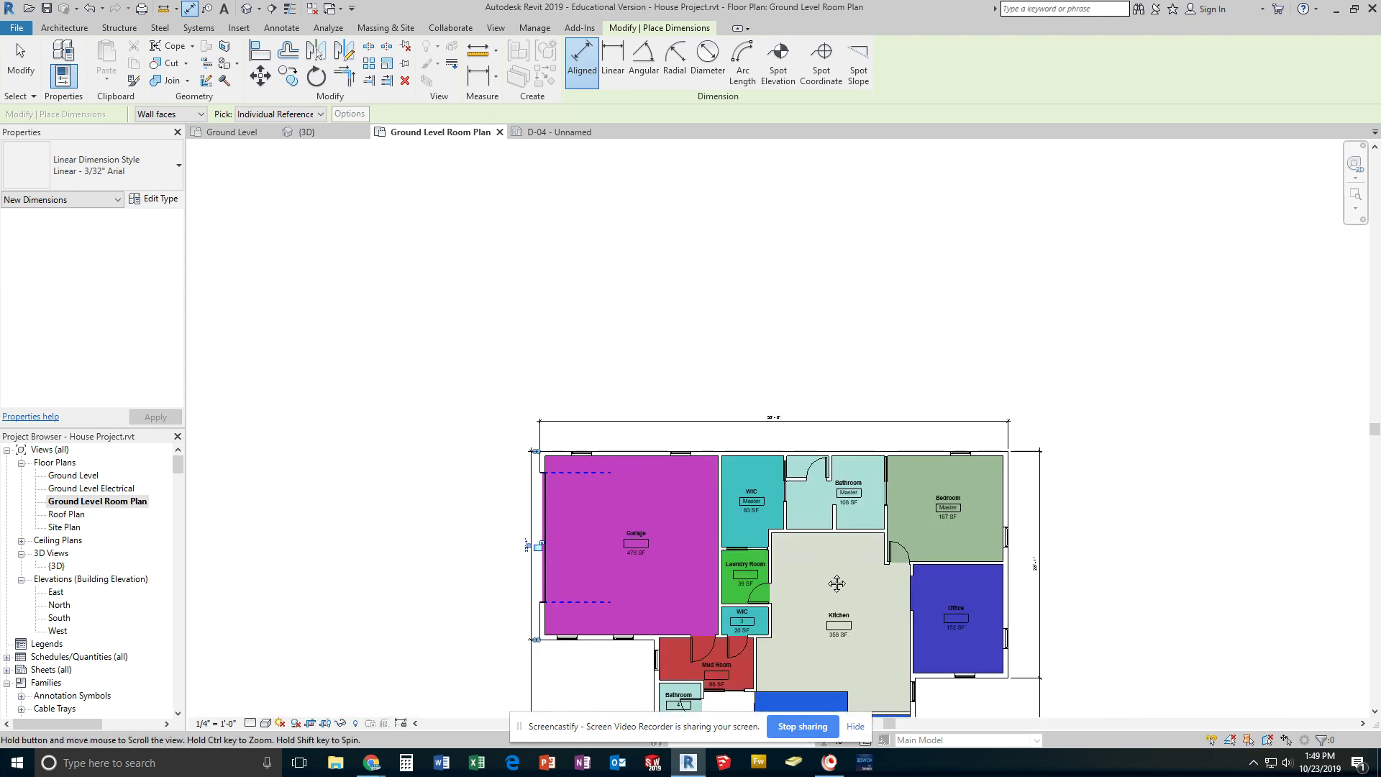
middle_click_drag(820, 478, 770, 265)
scroll(764, 302, "down", 4)
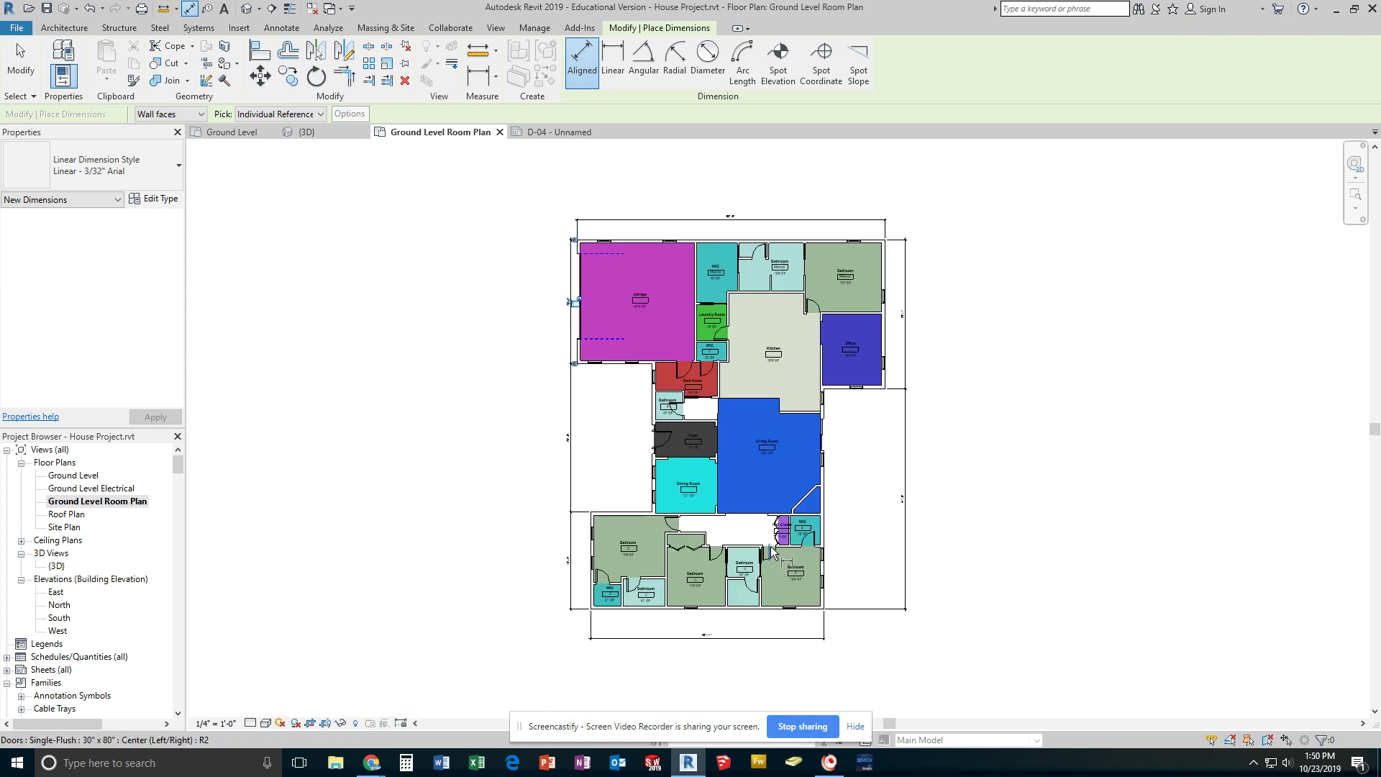
scroll(711, 642, "up", 4)
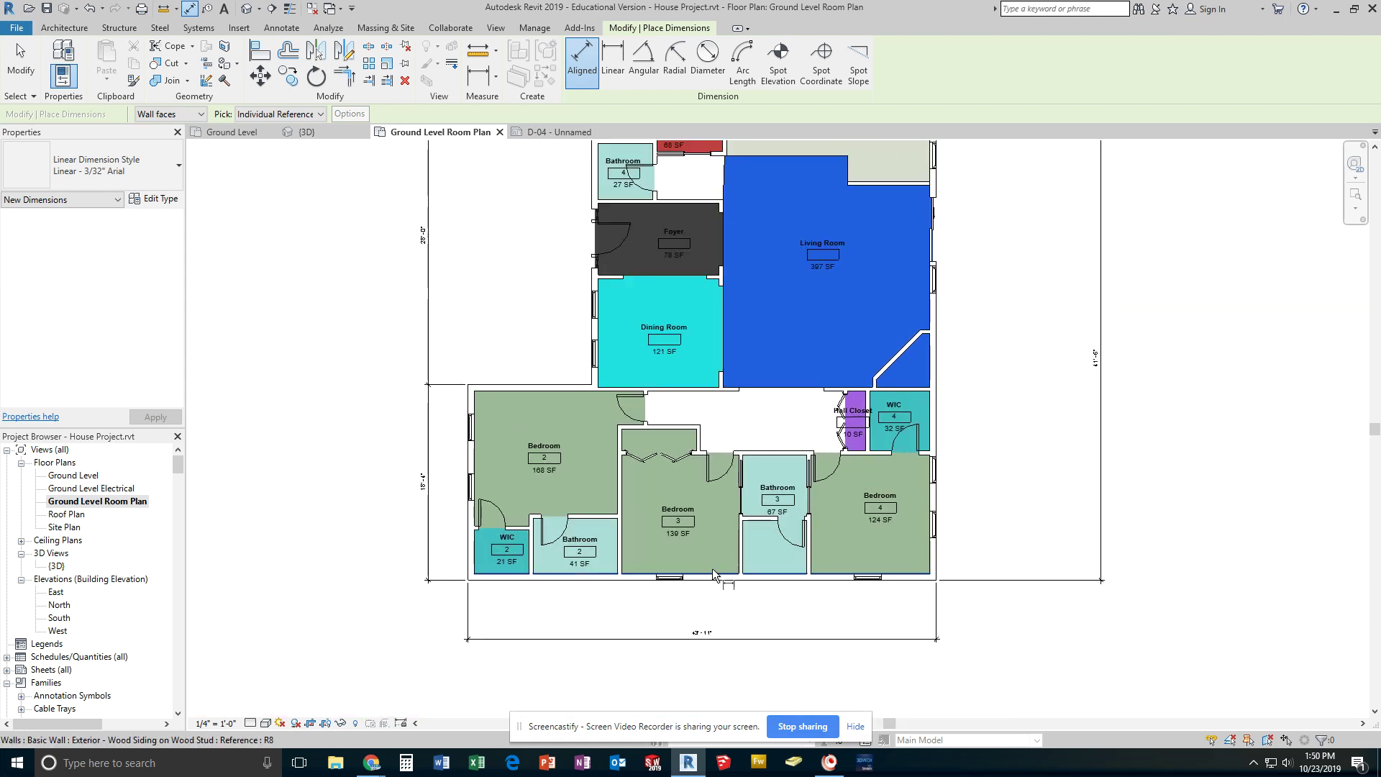
scroll(998, 456, "down", 3)
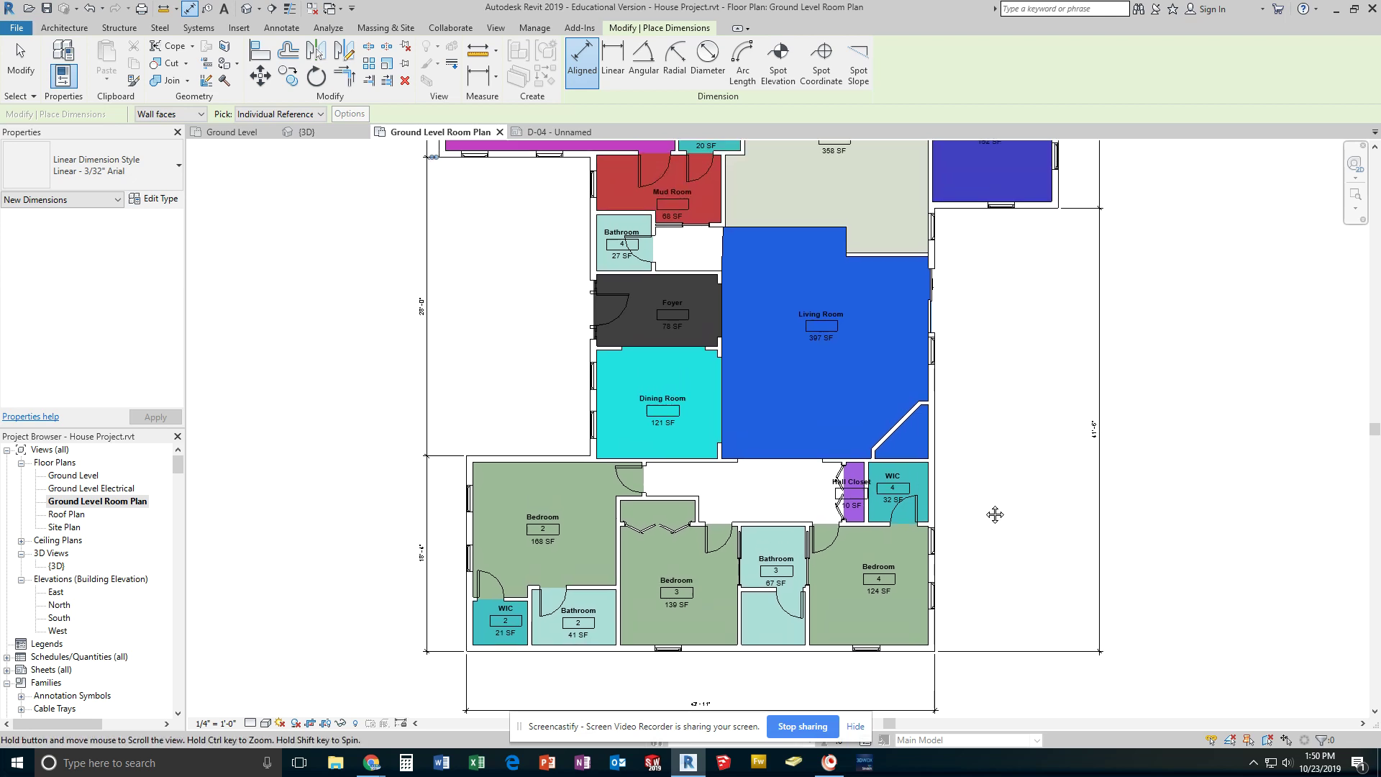
middle_click_drag(982, 468, 866, 491)
scroll(866, 490, "down", 1)
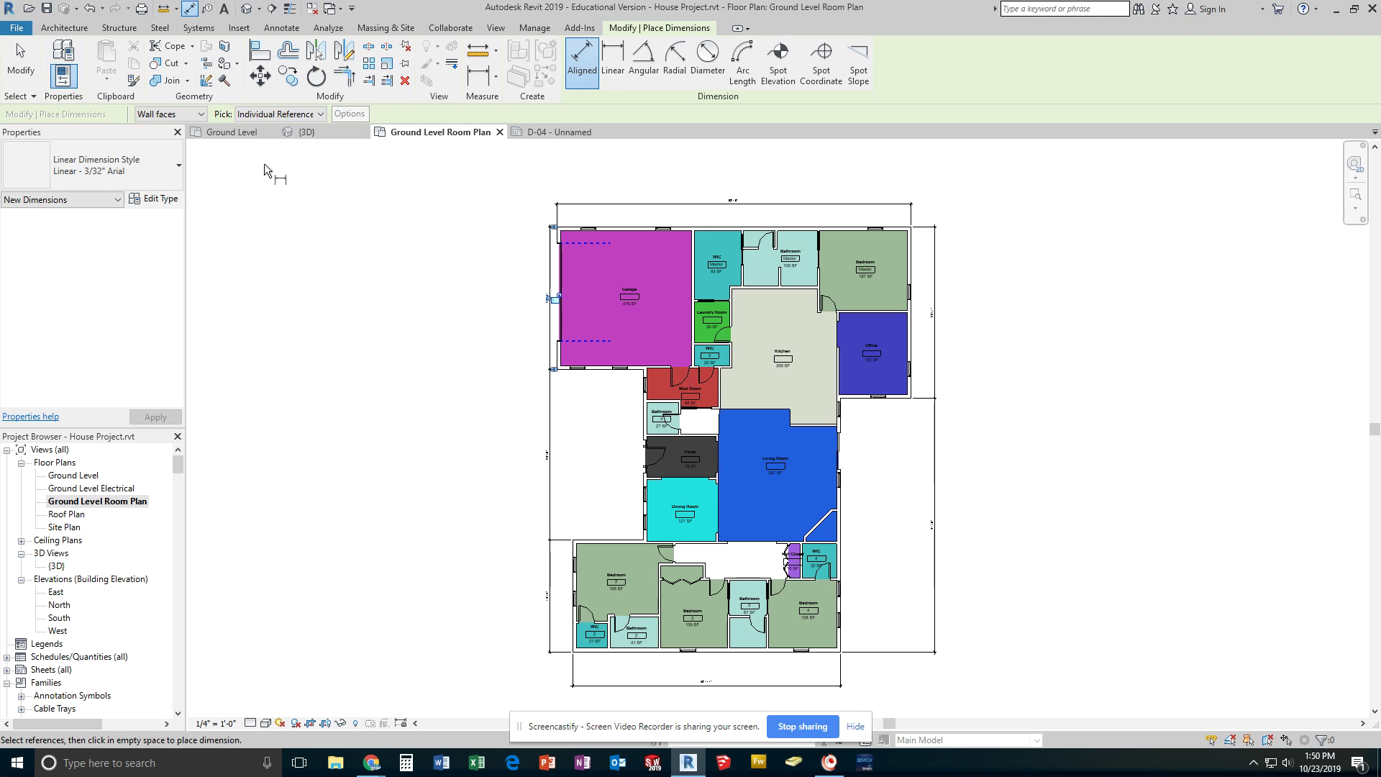
left_click(536, 29)
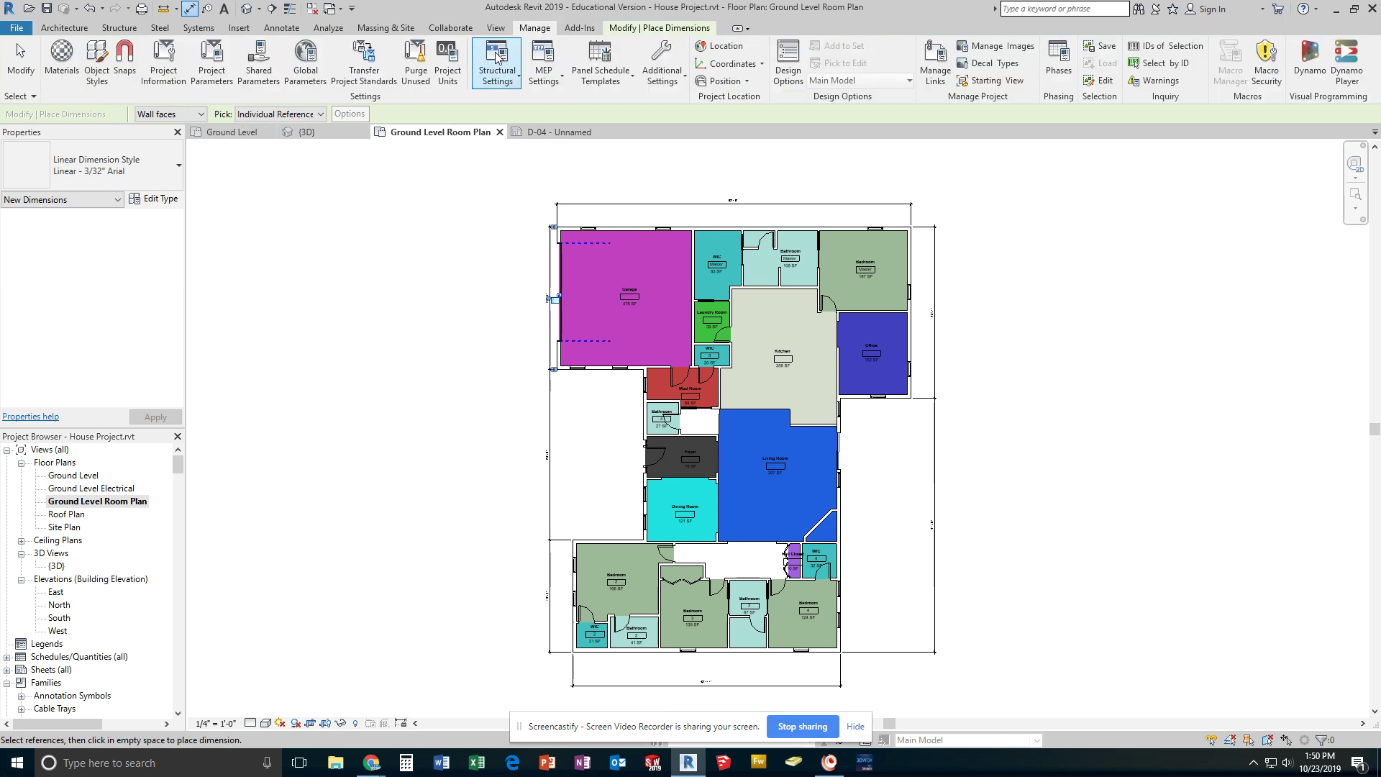
left_click(451, 78)
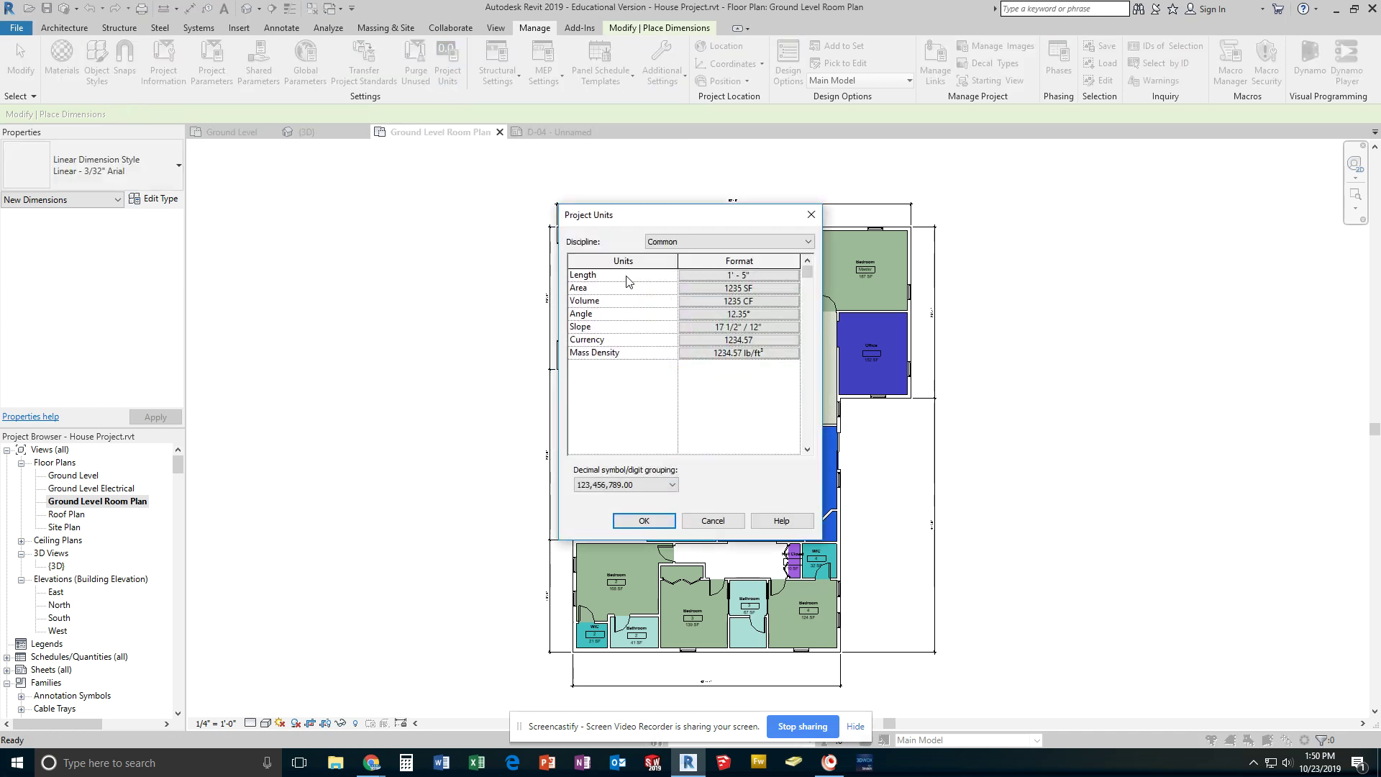
left_click(708, 278)
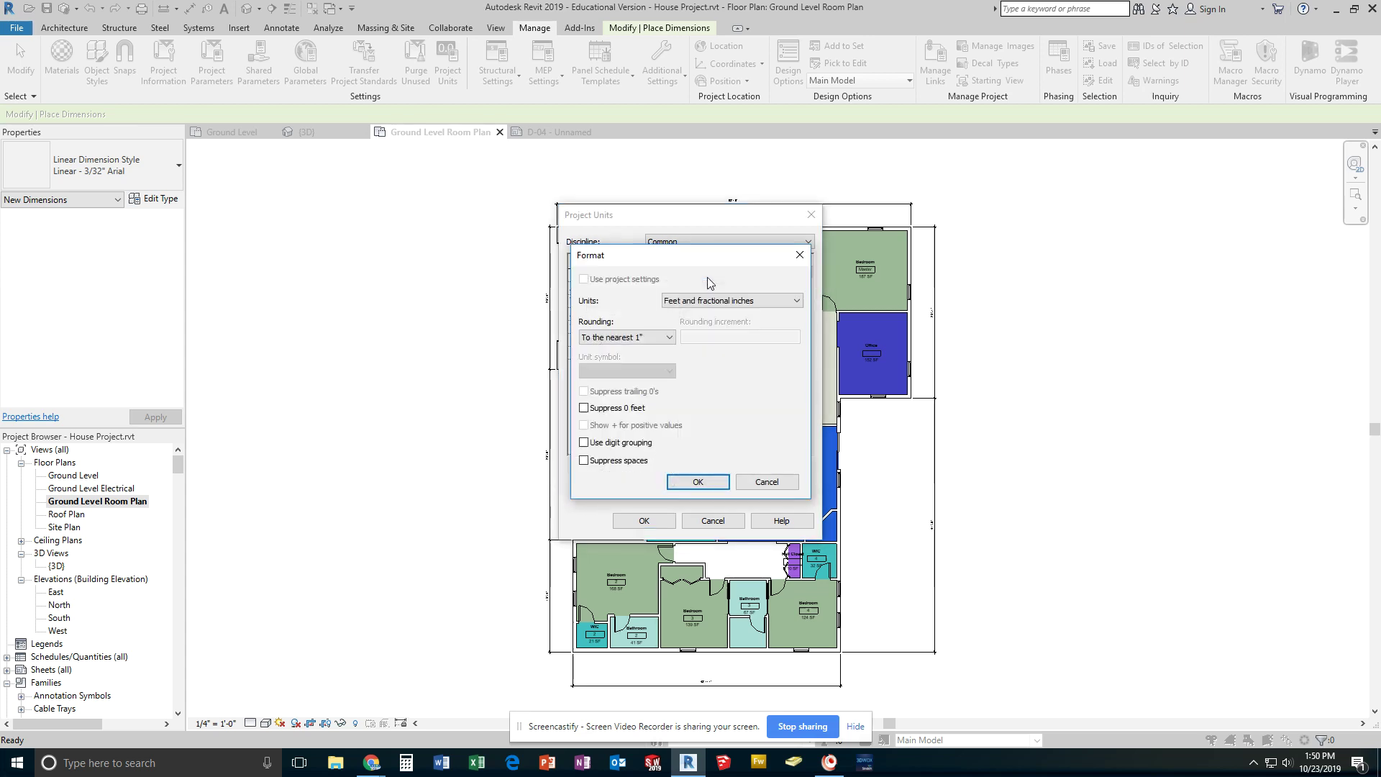
left_click(670, 338)
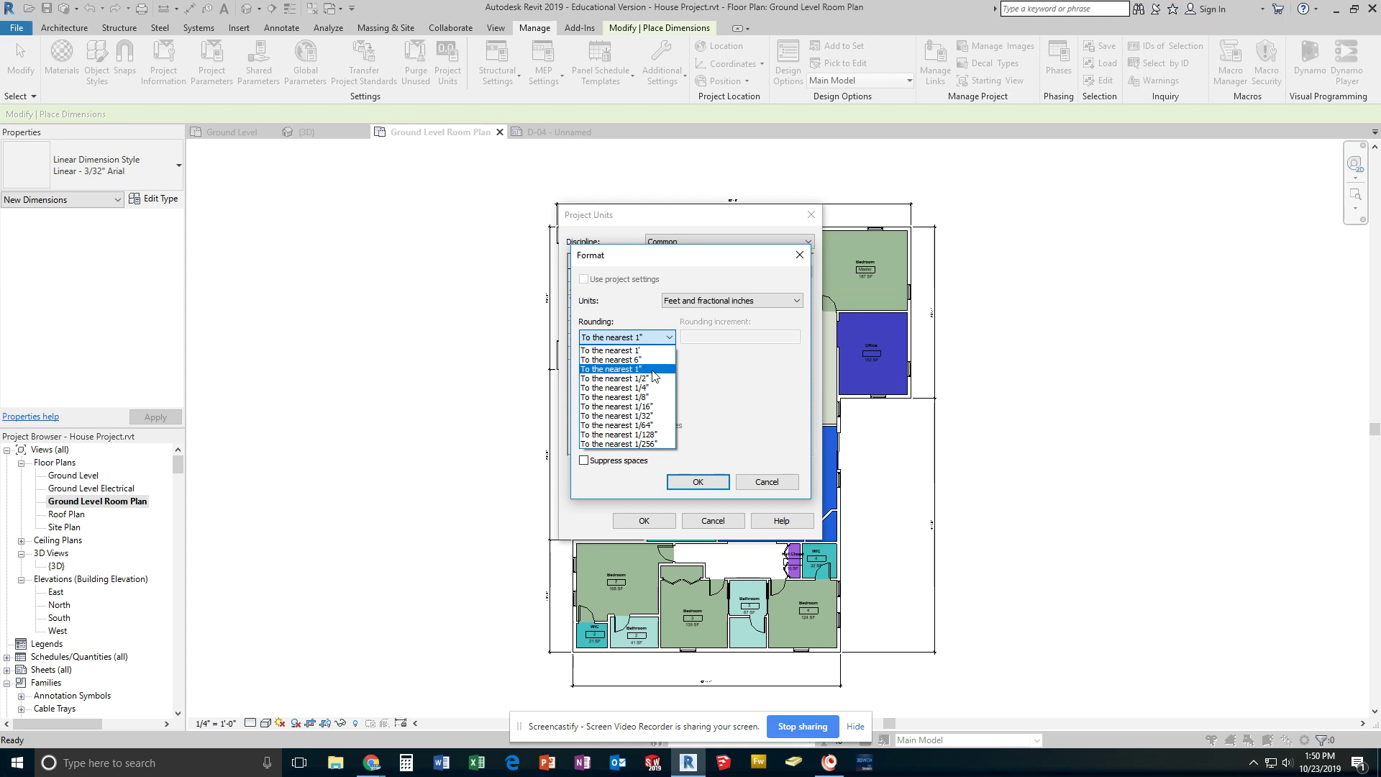
left_click(652, 369)
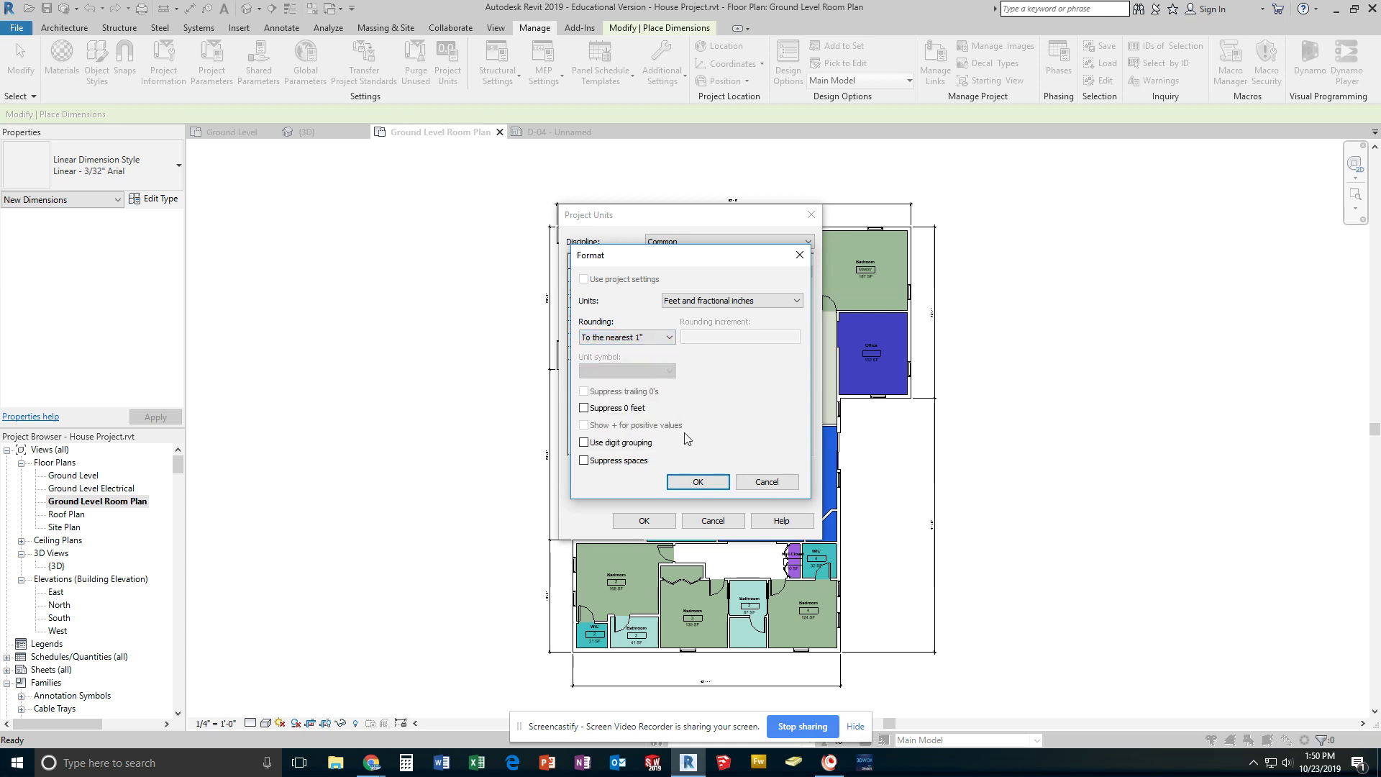
left_click(698, 483)
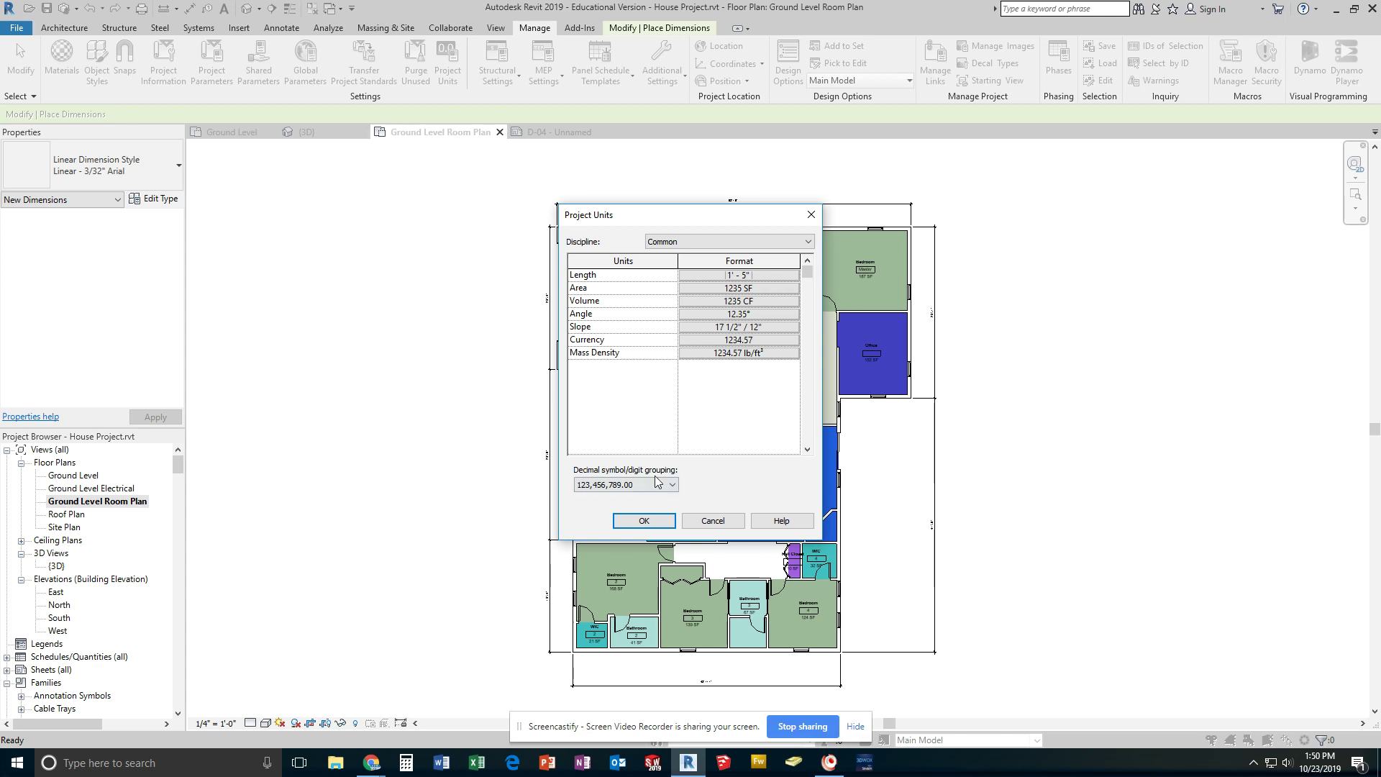
left_click(644, 522)
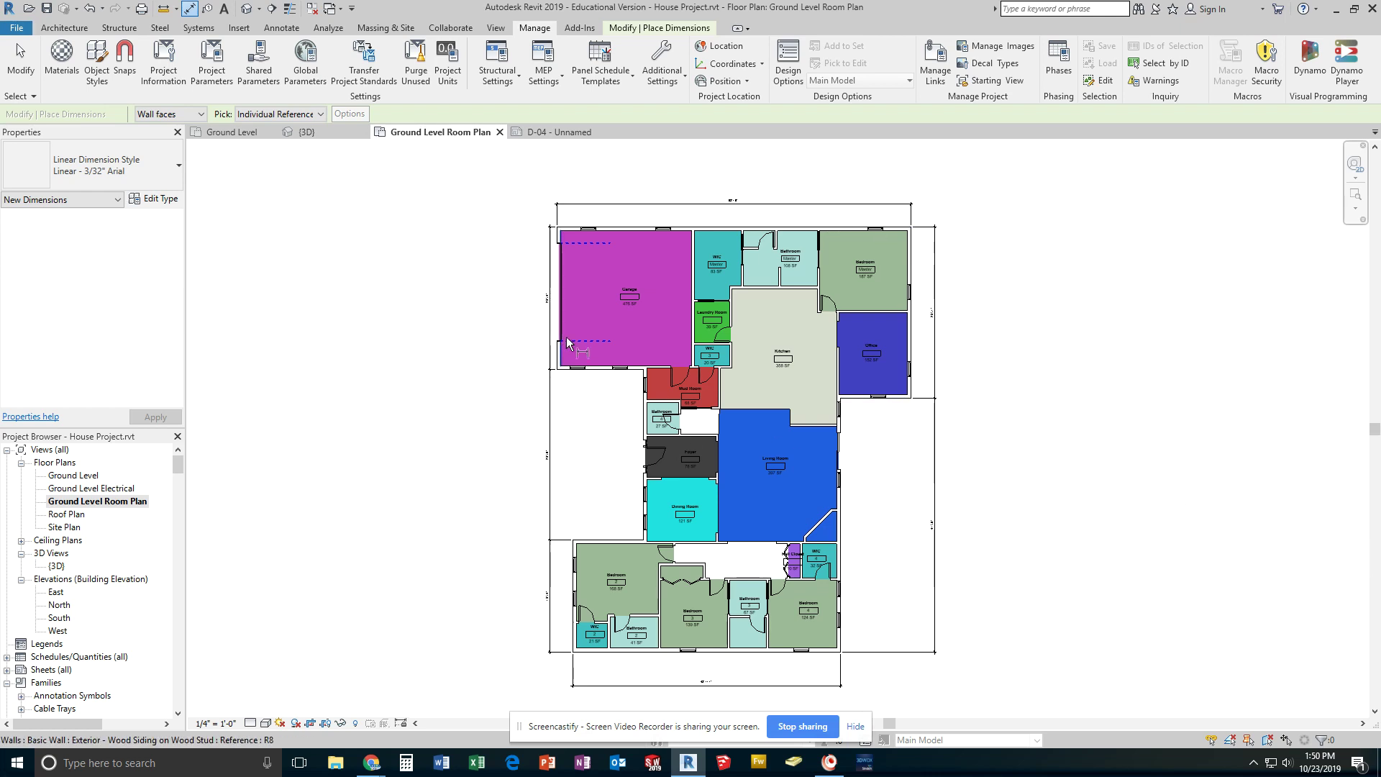
Dimension the Garage width at 21'-6" and the WIC depth at 11'-3".
scroll(612, 274, "up", 5)
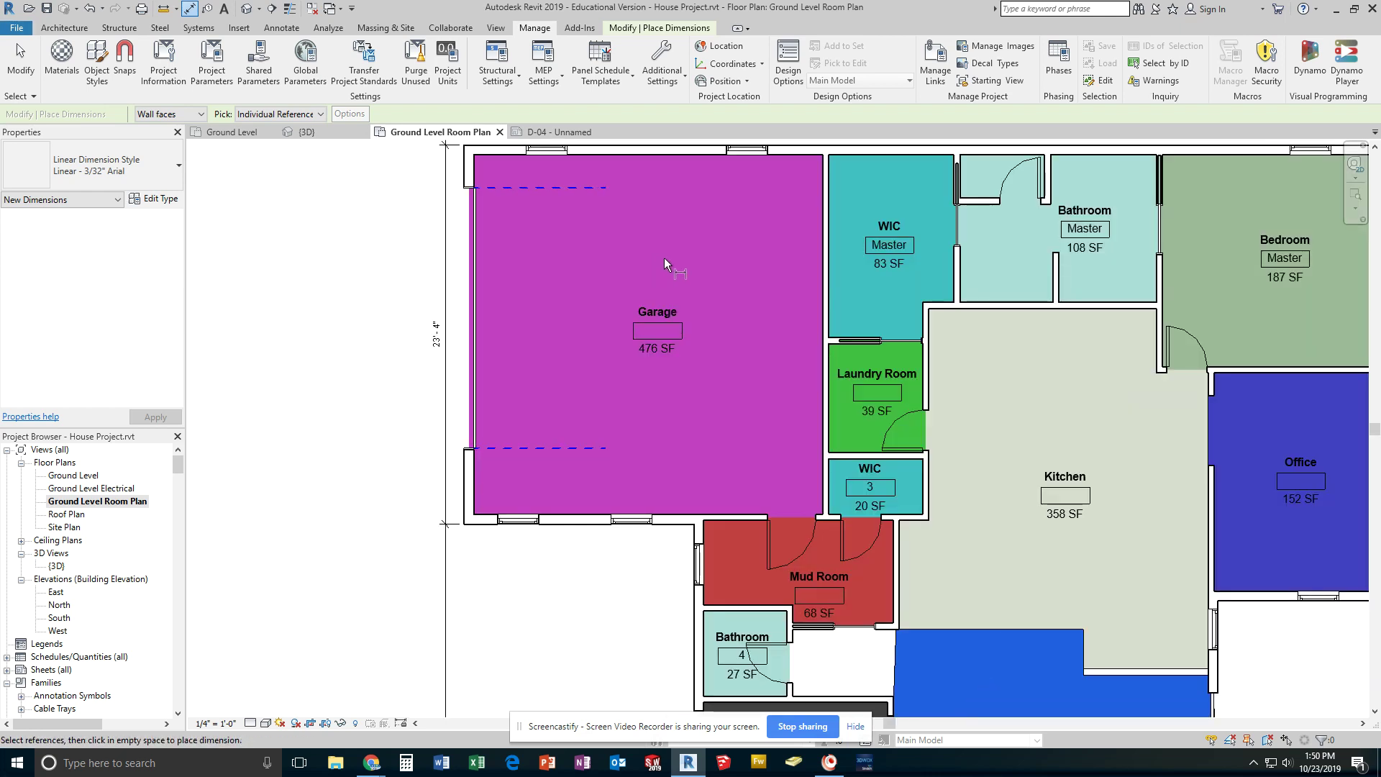
scroll(669, 302, "up", 2)
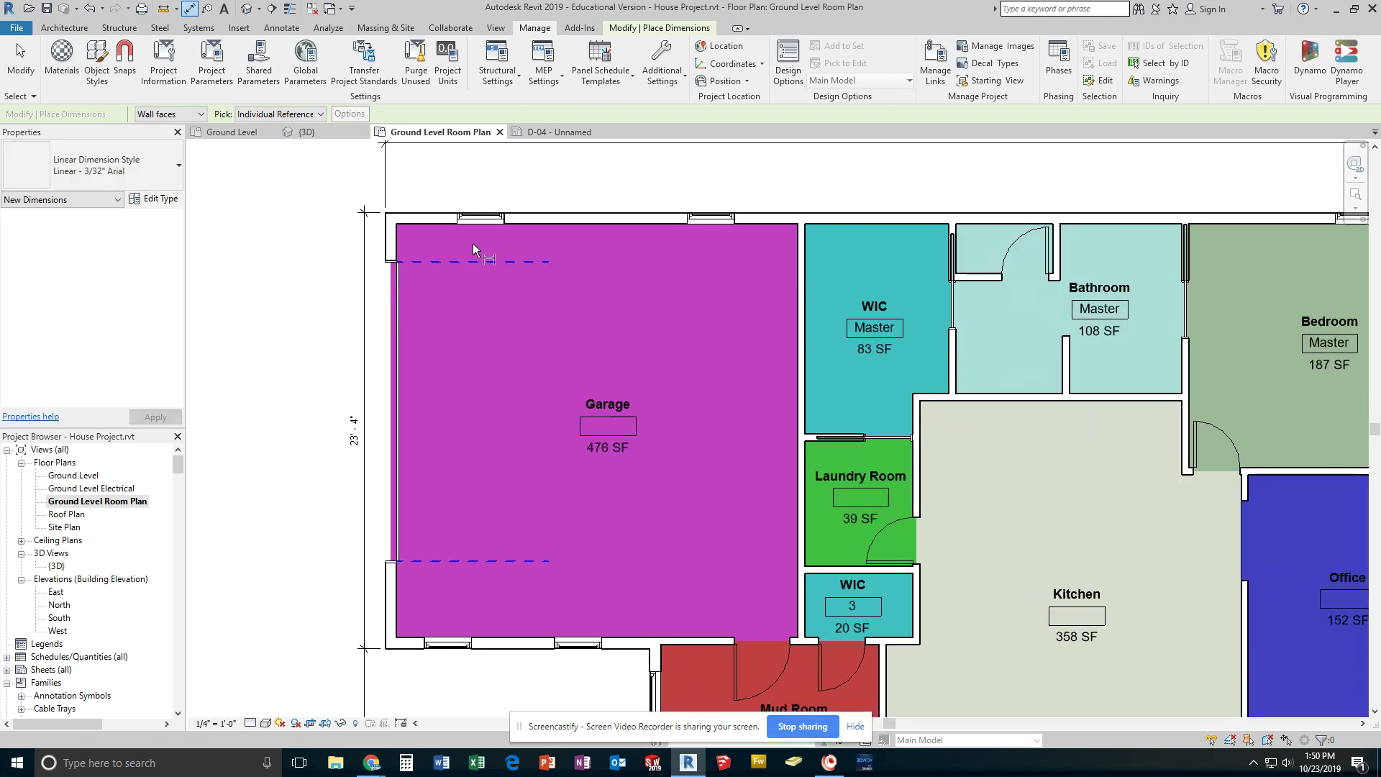
left_click(397, 243)
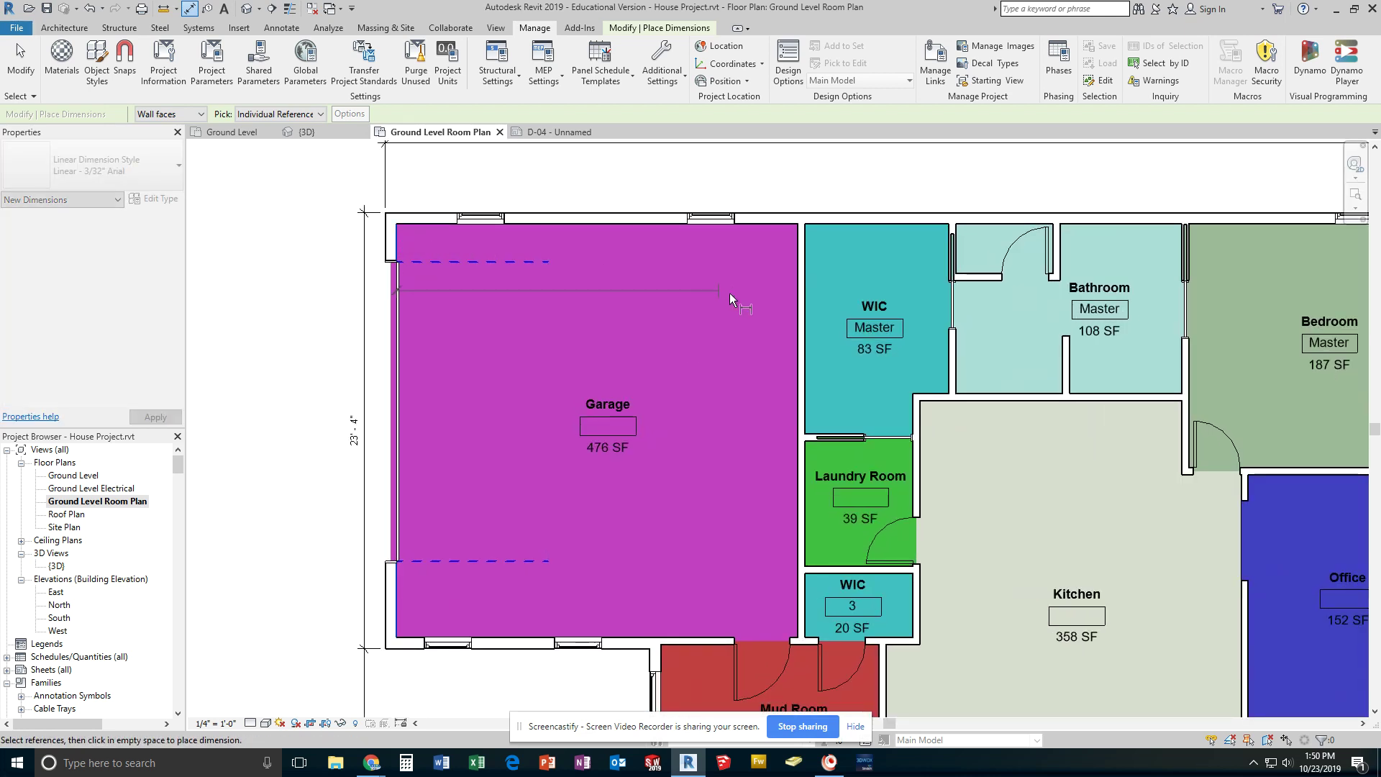
left_click(797, 317)
left_click(667, 301)
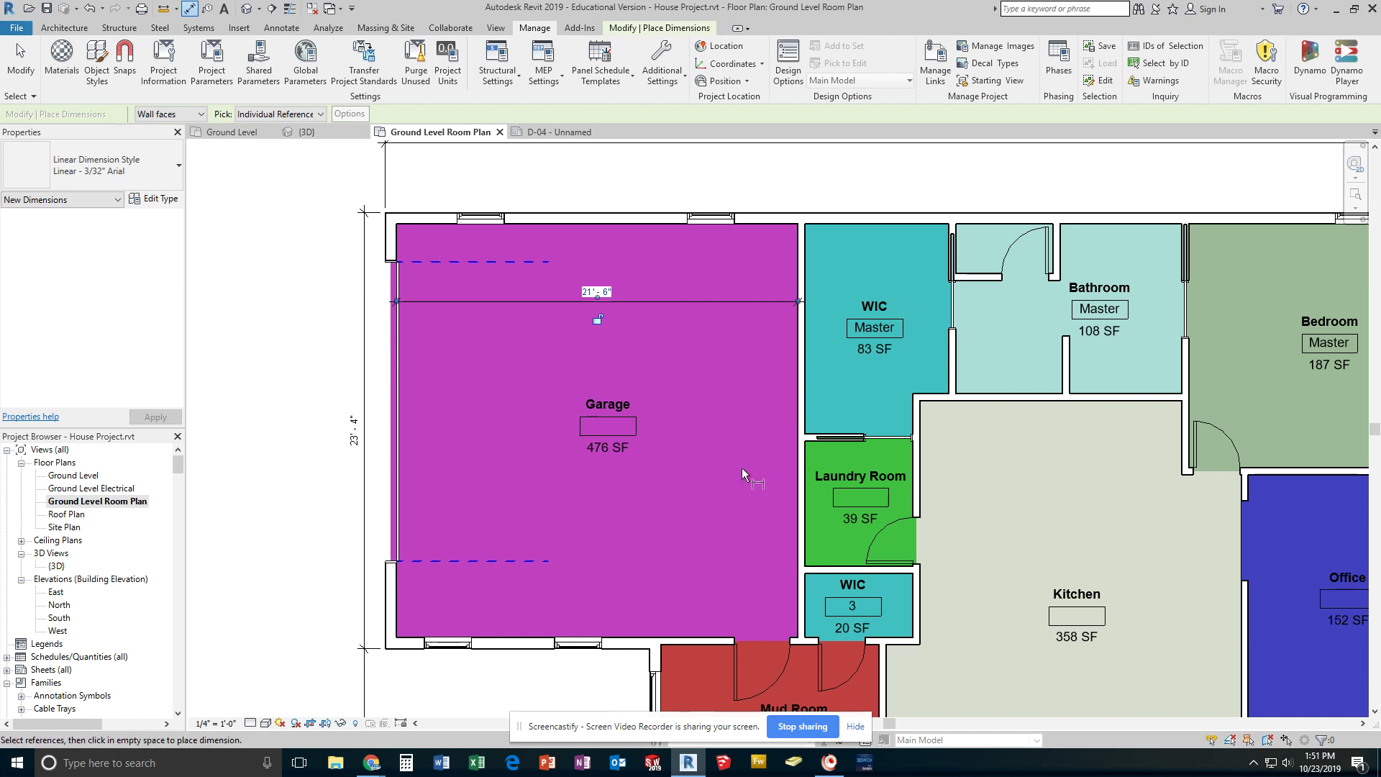
left_click(836, 225)
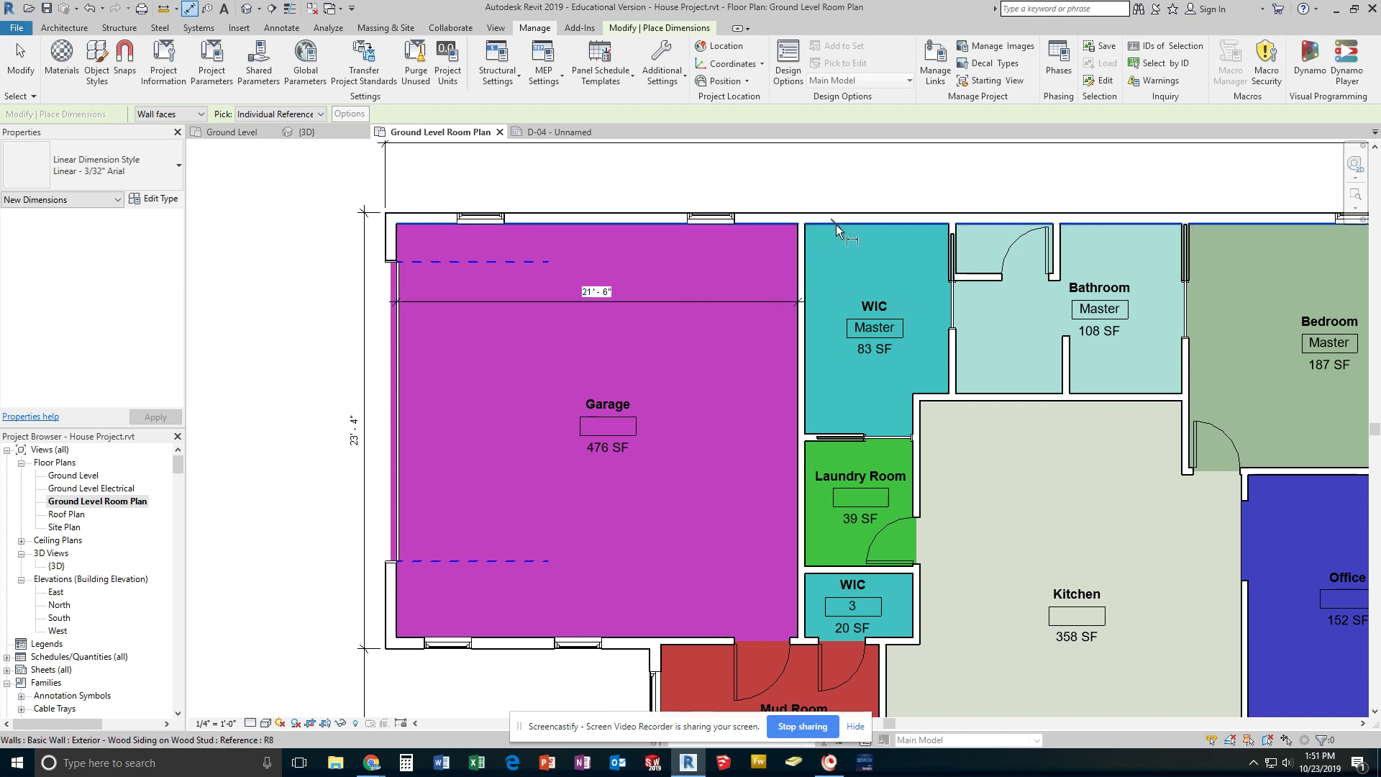
left_click(834, 436)
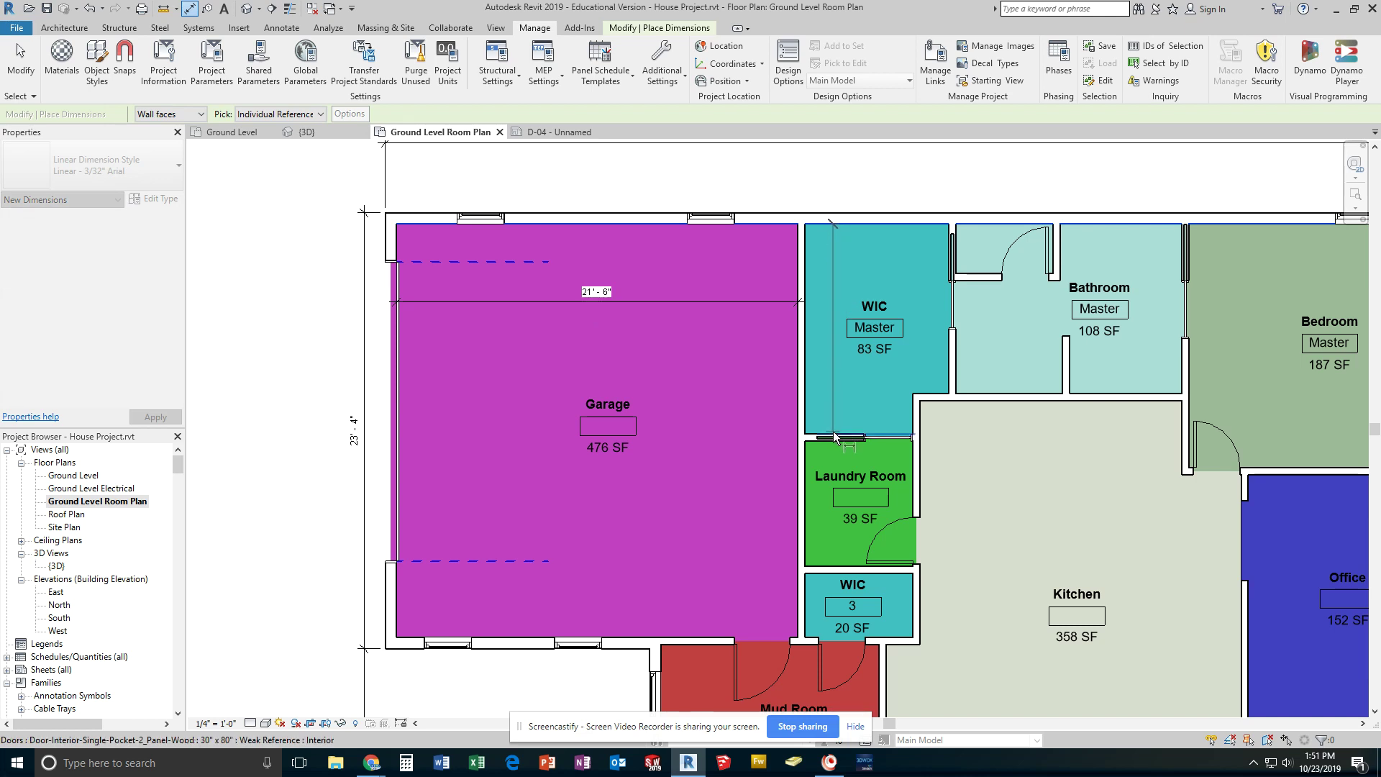
left_click(836, 344)
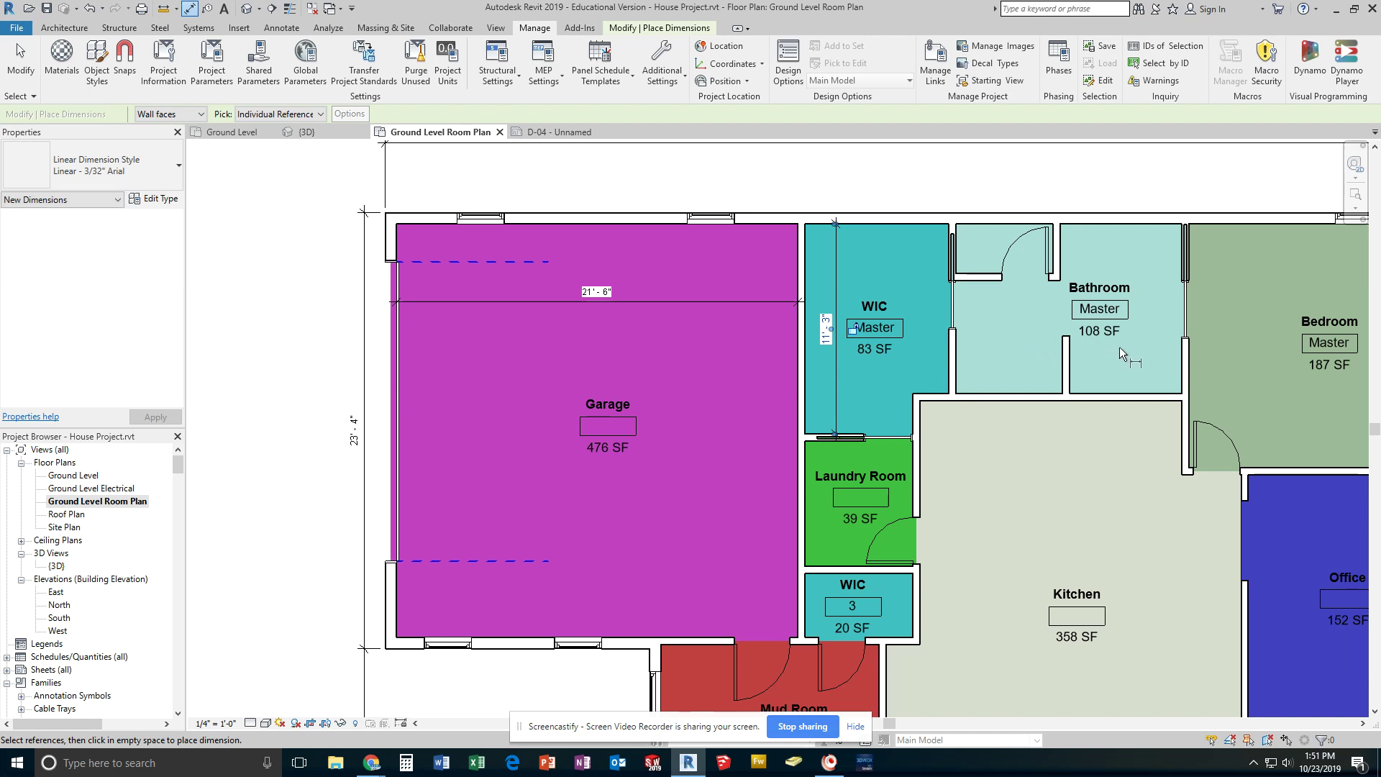
Add the 9'-1" Bathroom depth and 14'-4" Bedroom width dimensions.
middle_click_drag(1119, 347, 830, 401)
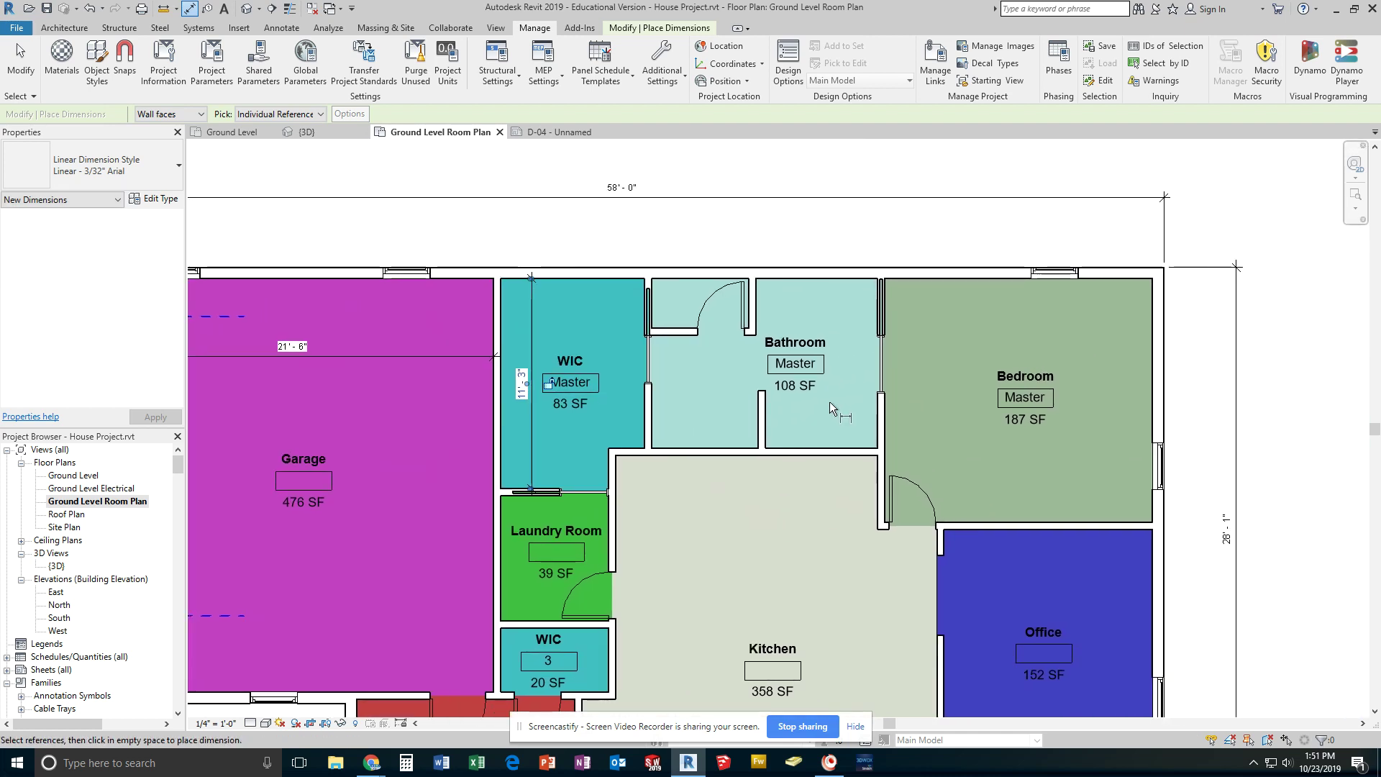
left_click(841, 280)
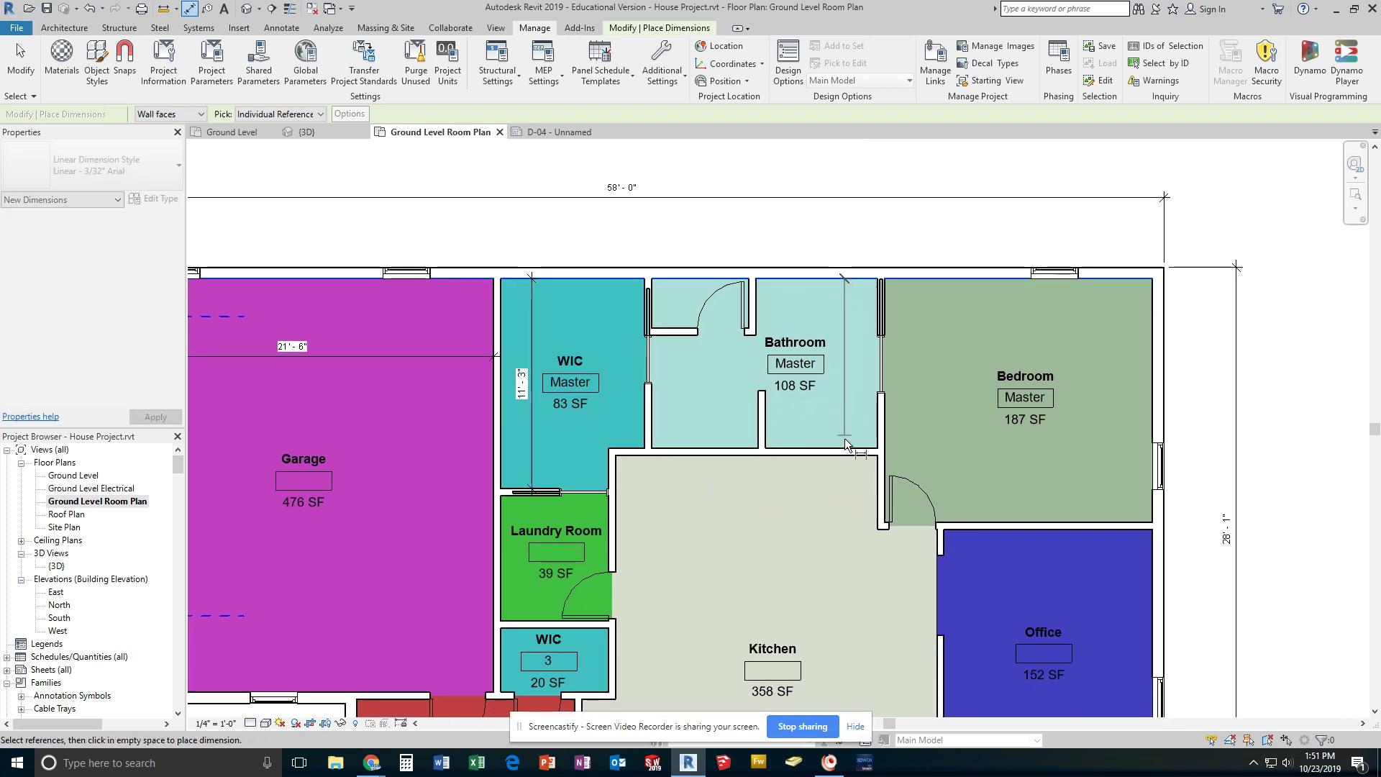
left_click(853, 380)
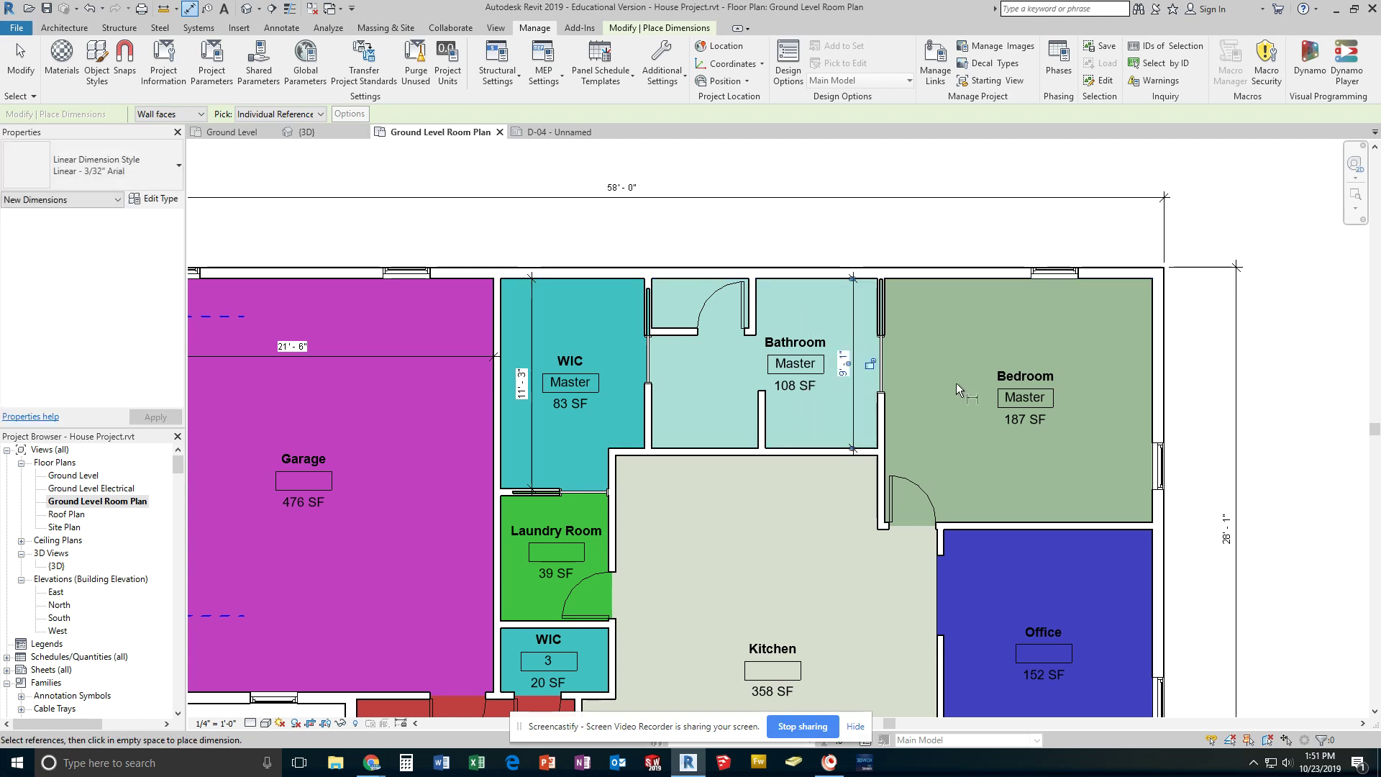
left_click(884, 310)
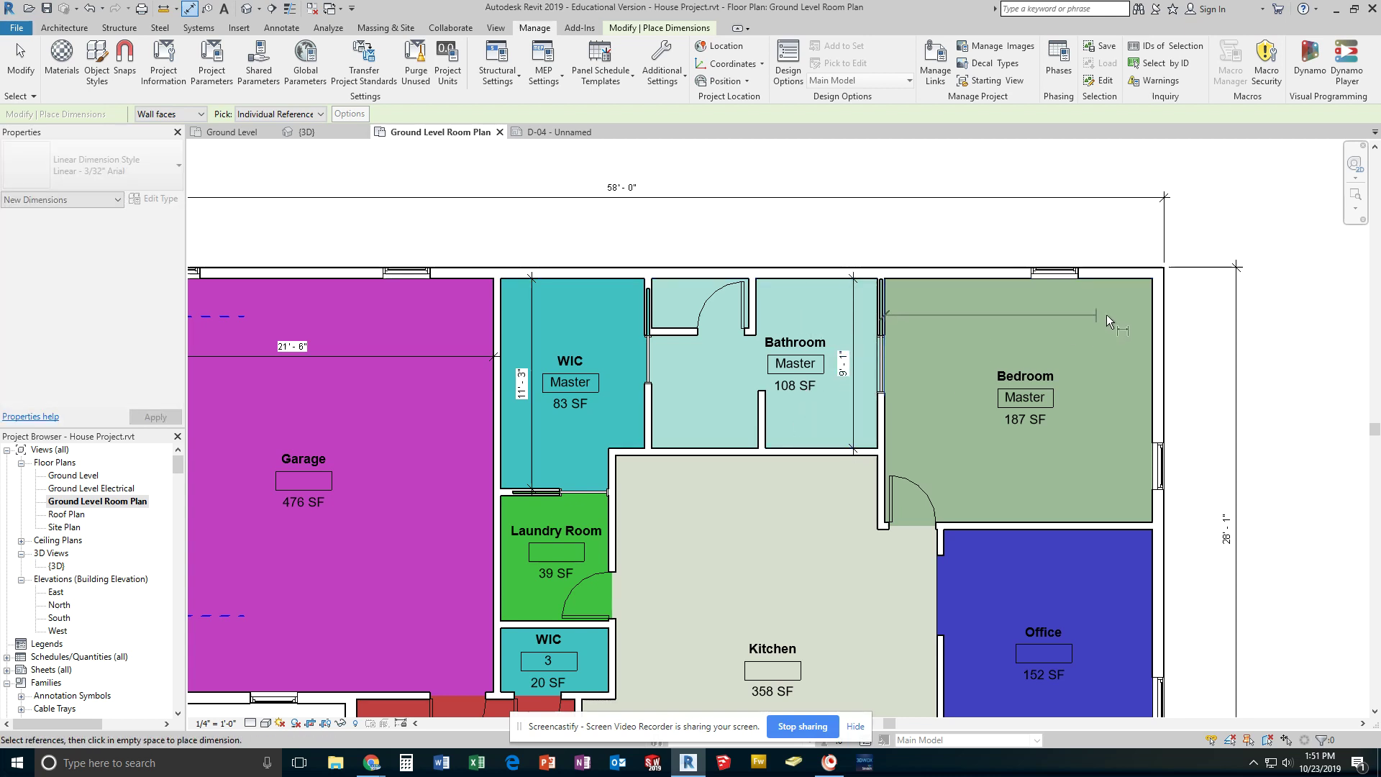
left_click(1153, 324)
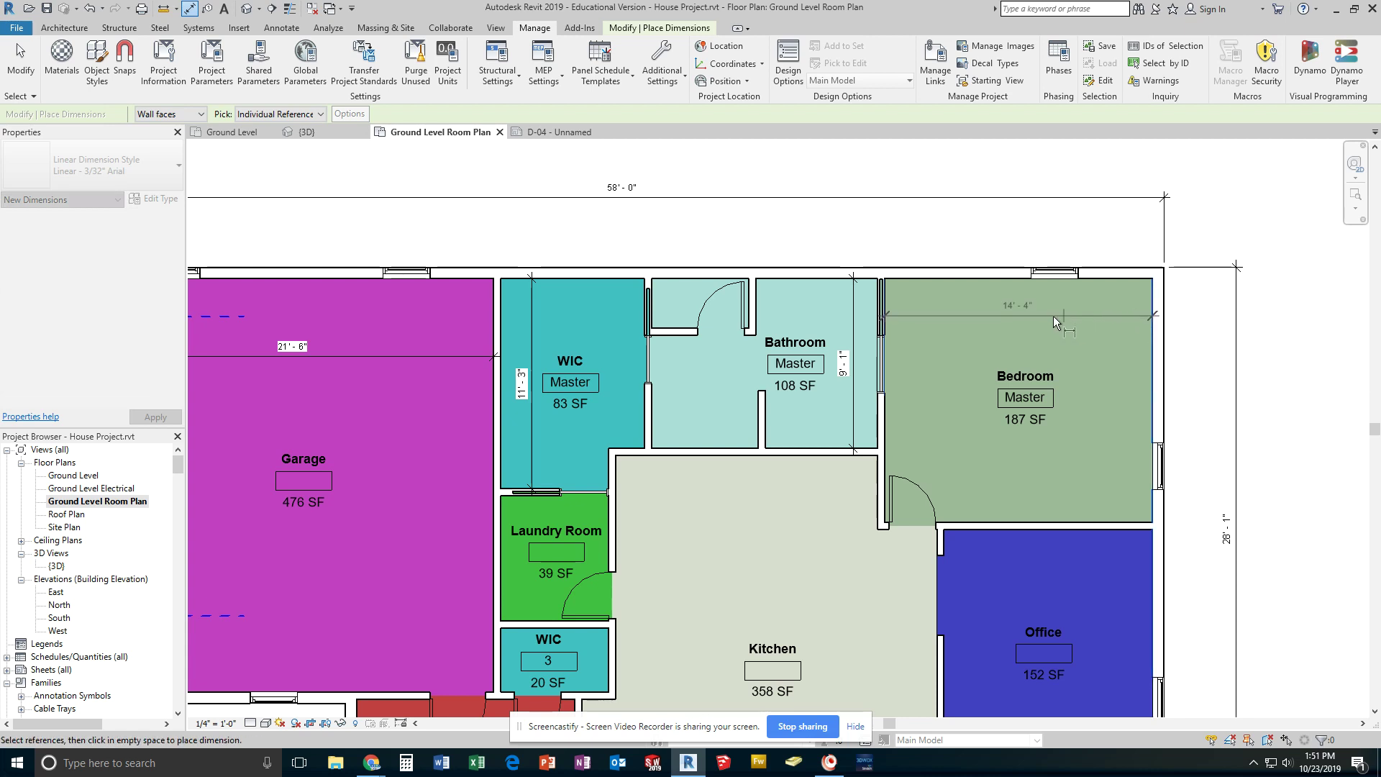
left_click(1050, 320)
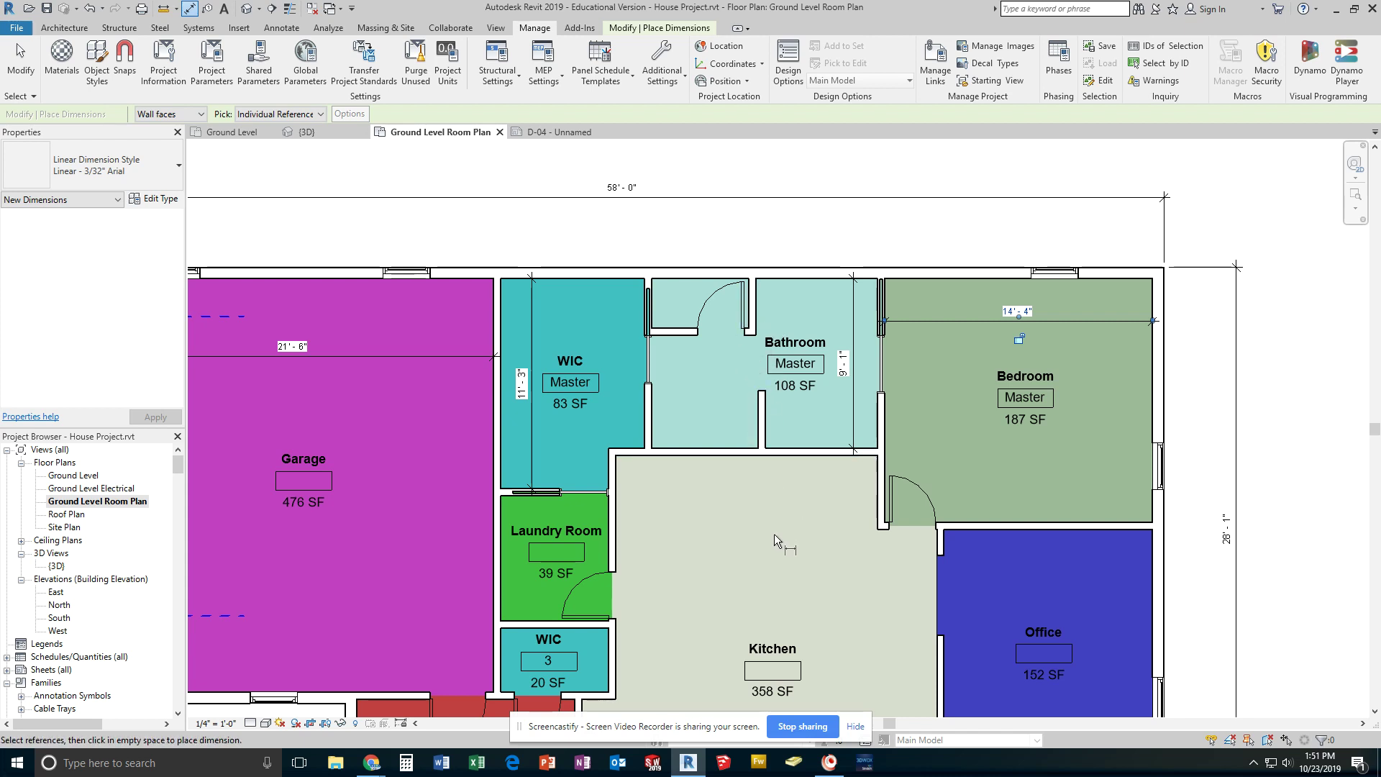
Zoom out over the lower rooms, then return to sheet D-04.
scroll(774, 534, "down", 2)
middle_click_drag(774, 534, 706, 397)
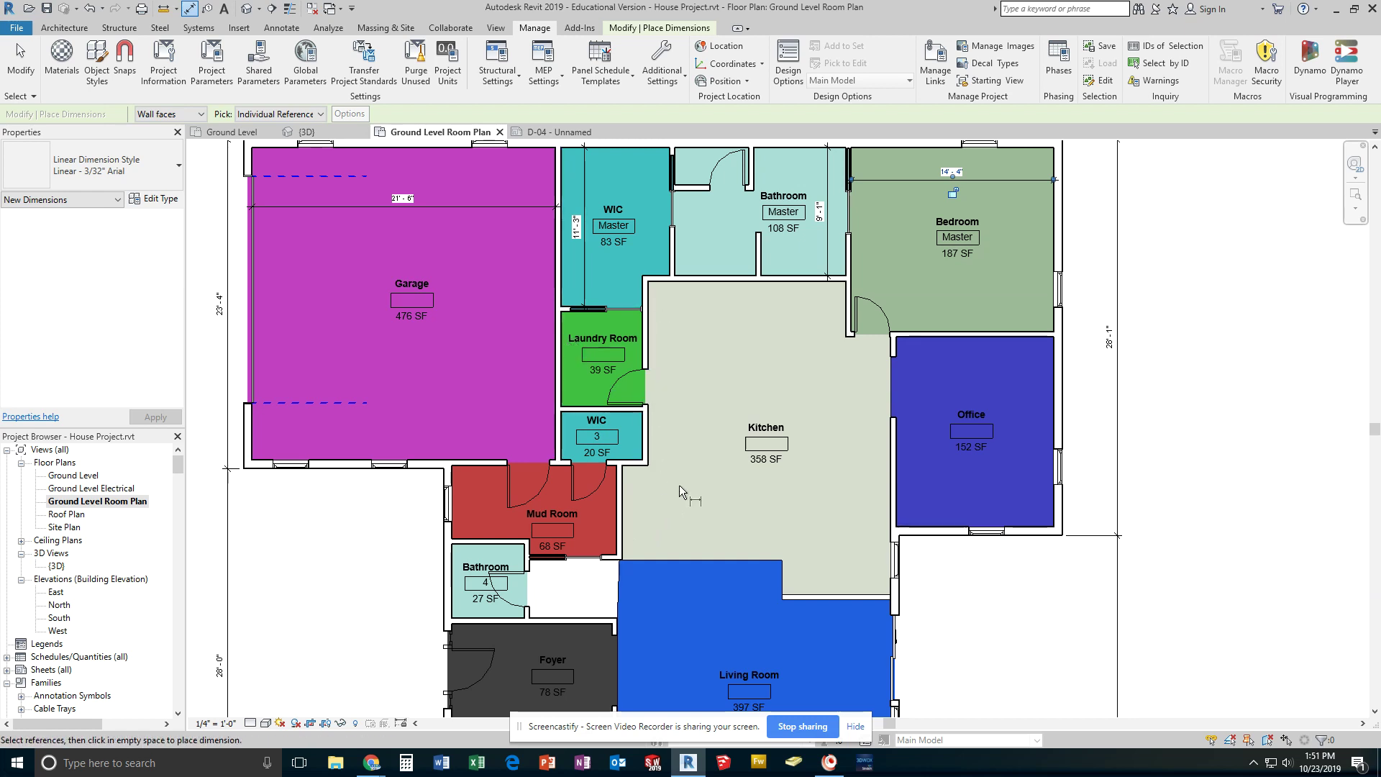
middle_click_drag(679, 484, 773, 323)
scroll(819, 532, "down", 1)
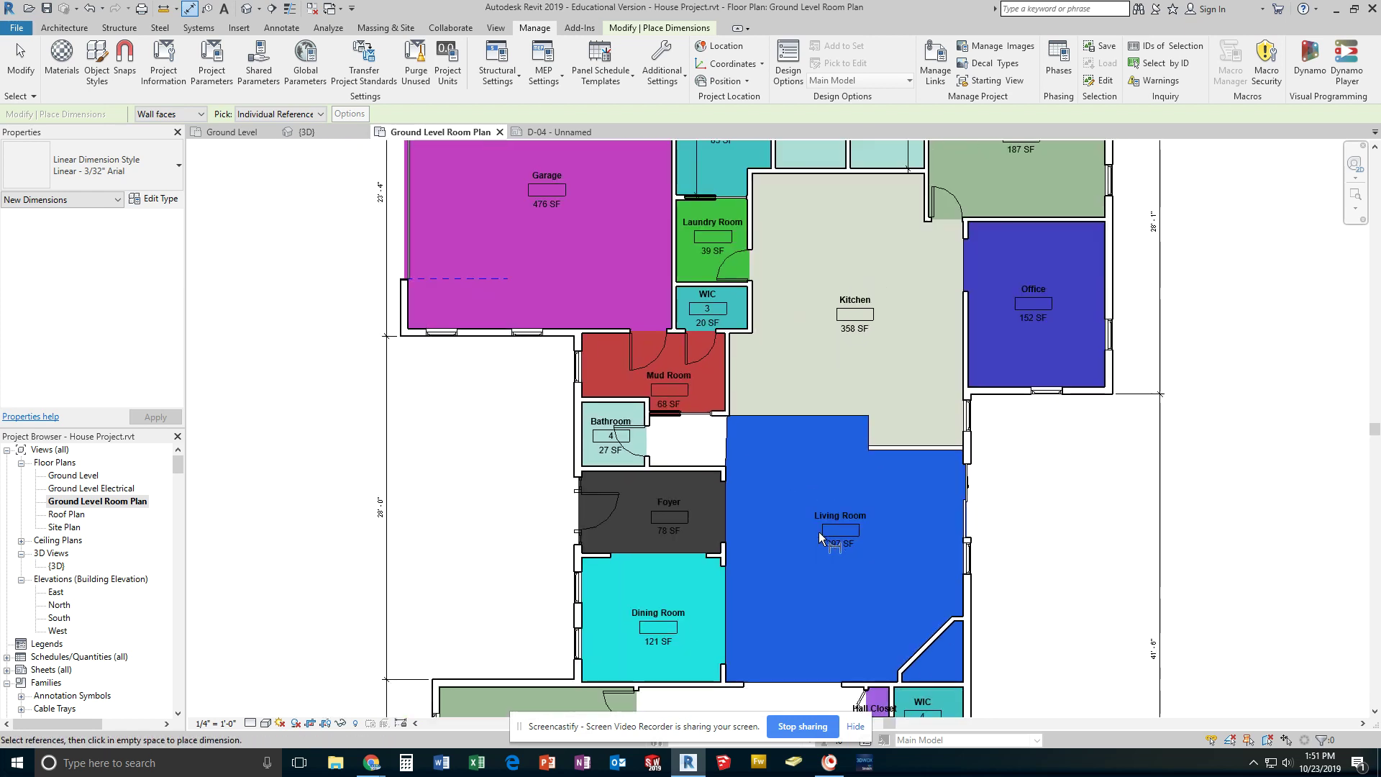
scroll(818, 532, "down", 2)
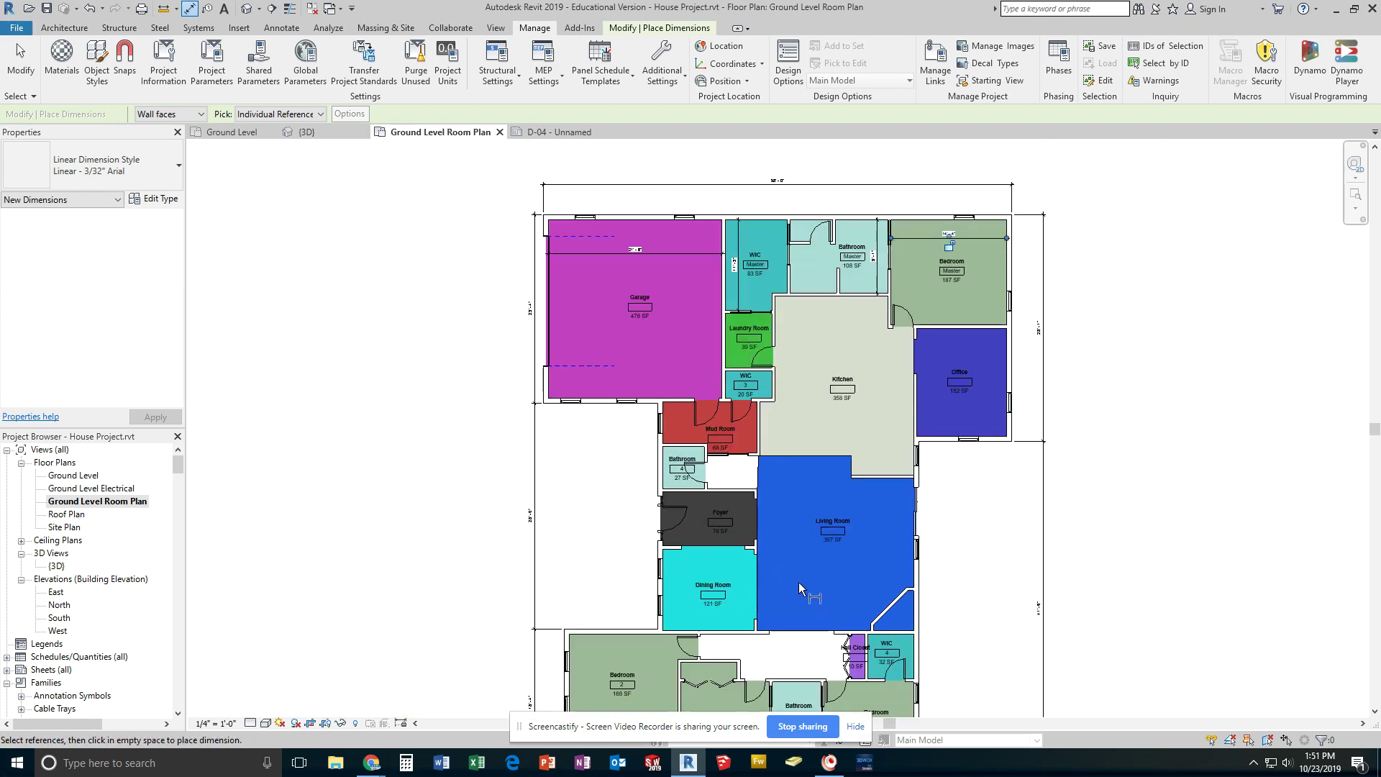
middle_click_drag(798, 583, 790, 573)
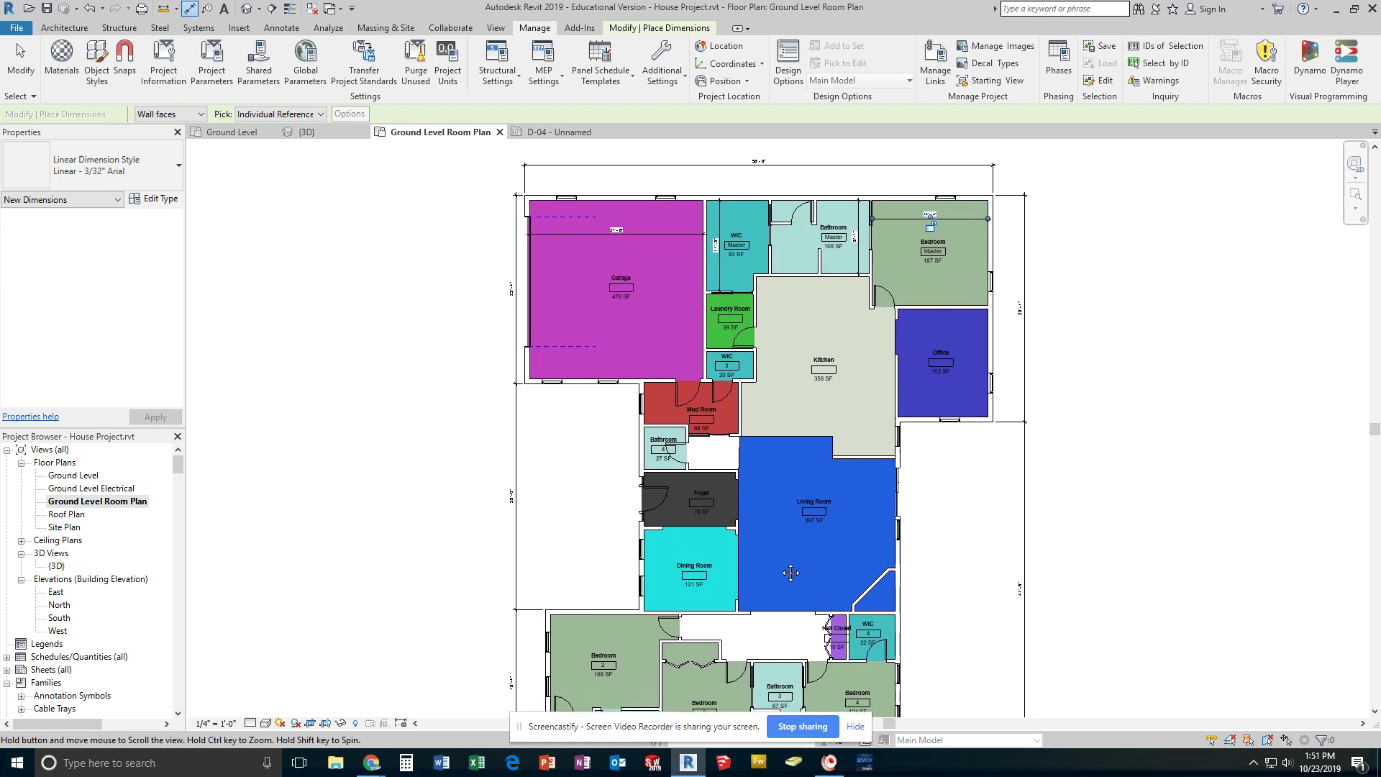
left_click(568, 132)
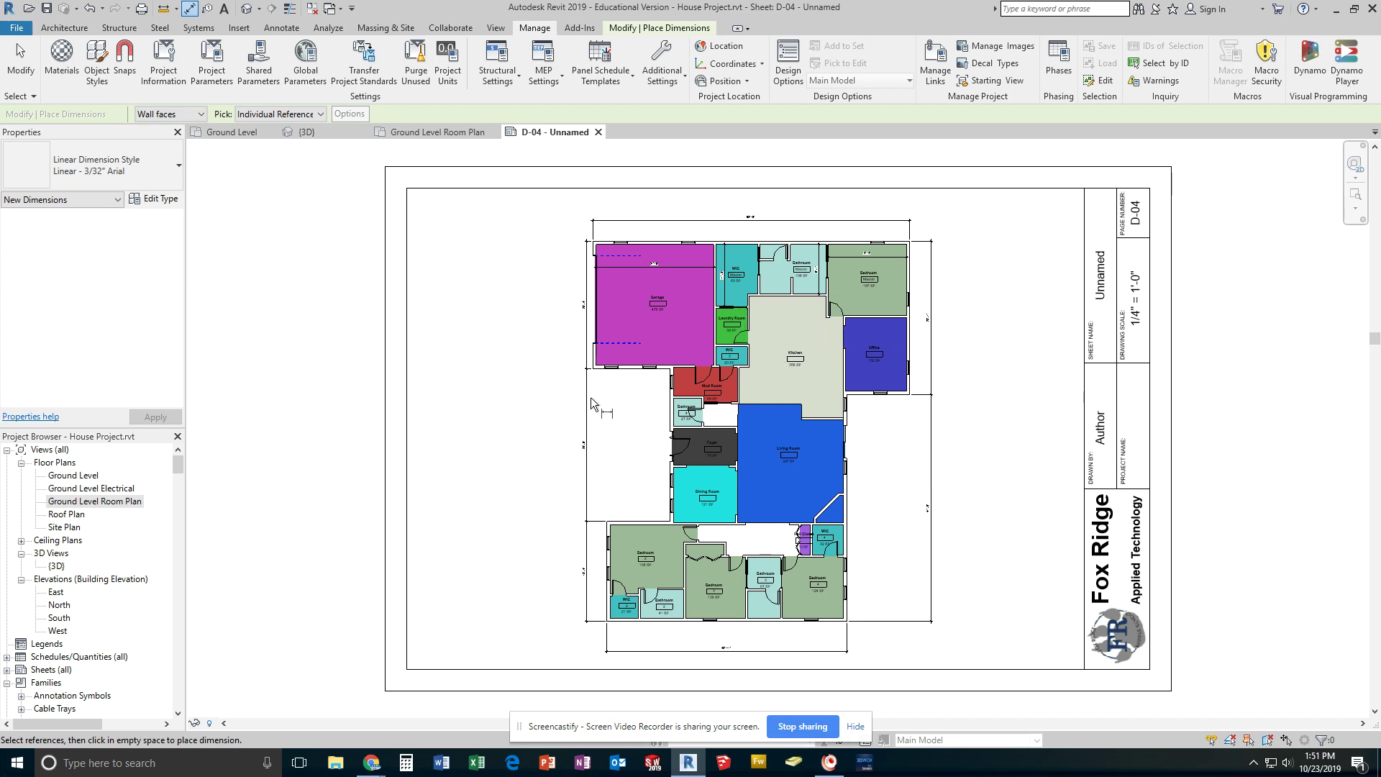
Stop dimensioning and renumber the sheet from D-04 to D-02 in the title block.
middle_click_drag(1029, 389, 828, 417)
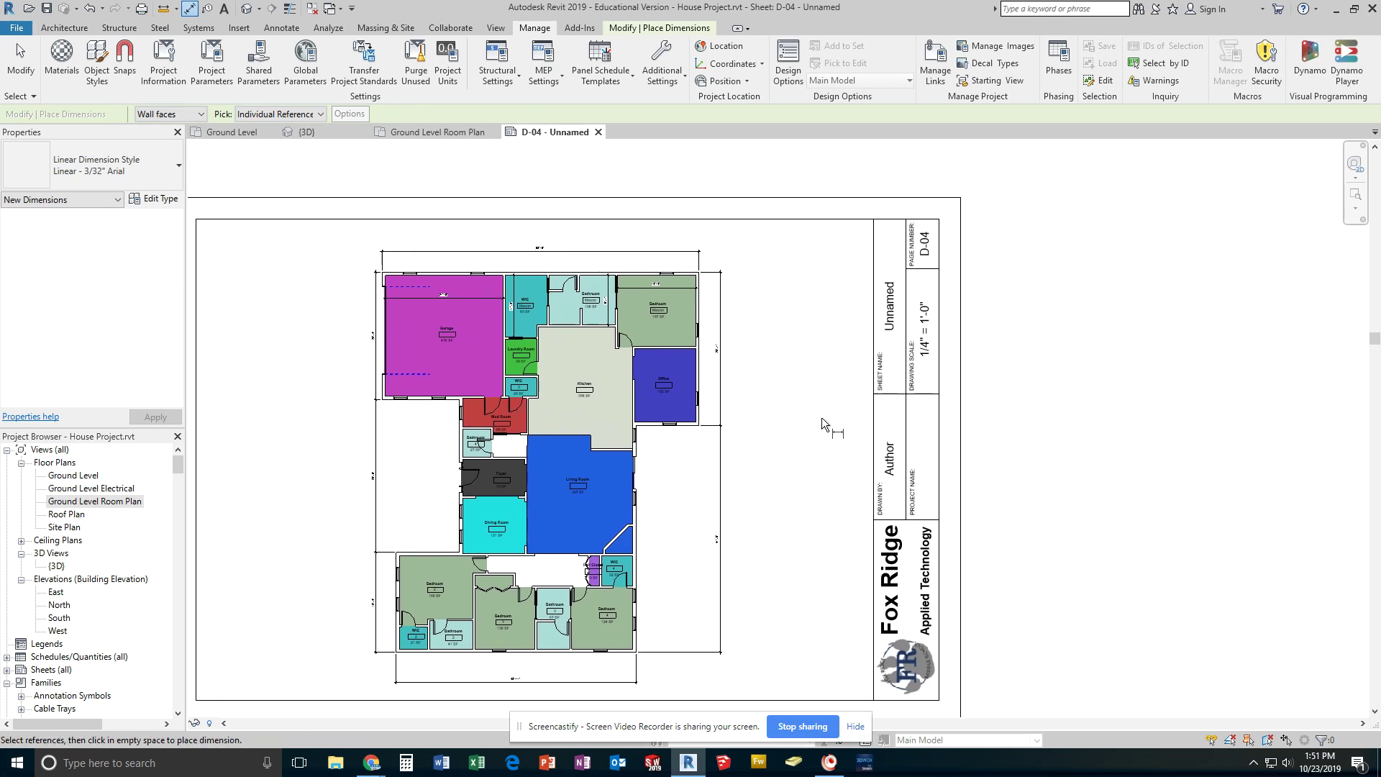
scroll(935, 248, "up", 2)
scroll(930, 251, "up", 2)
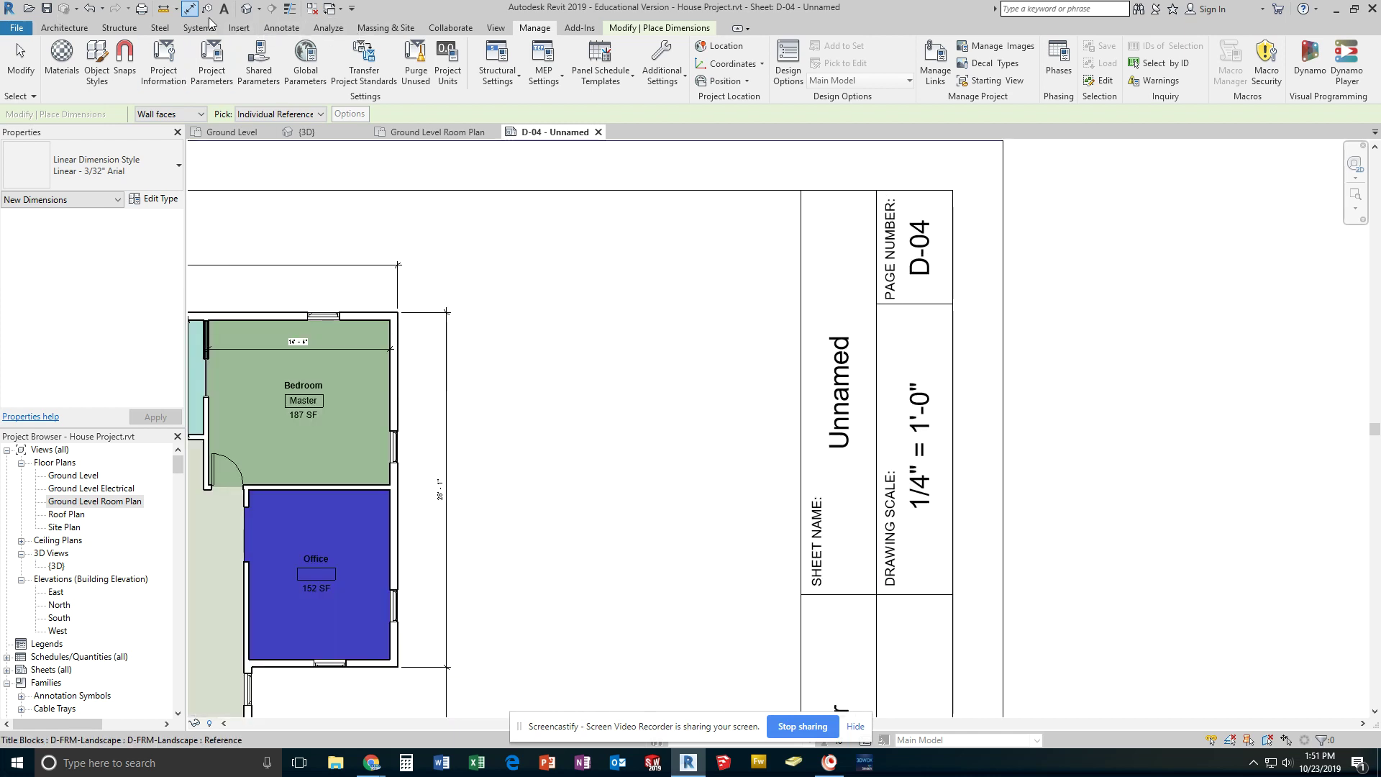
key("Escape")
key("Escape")
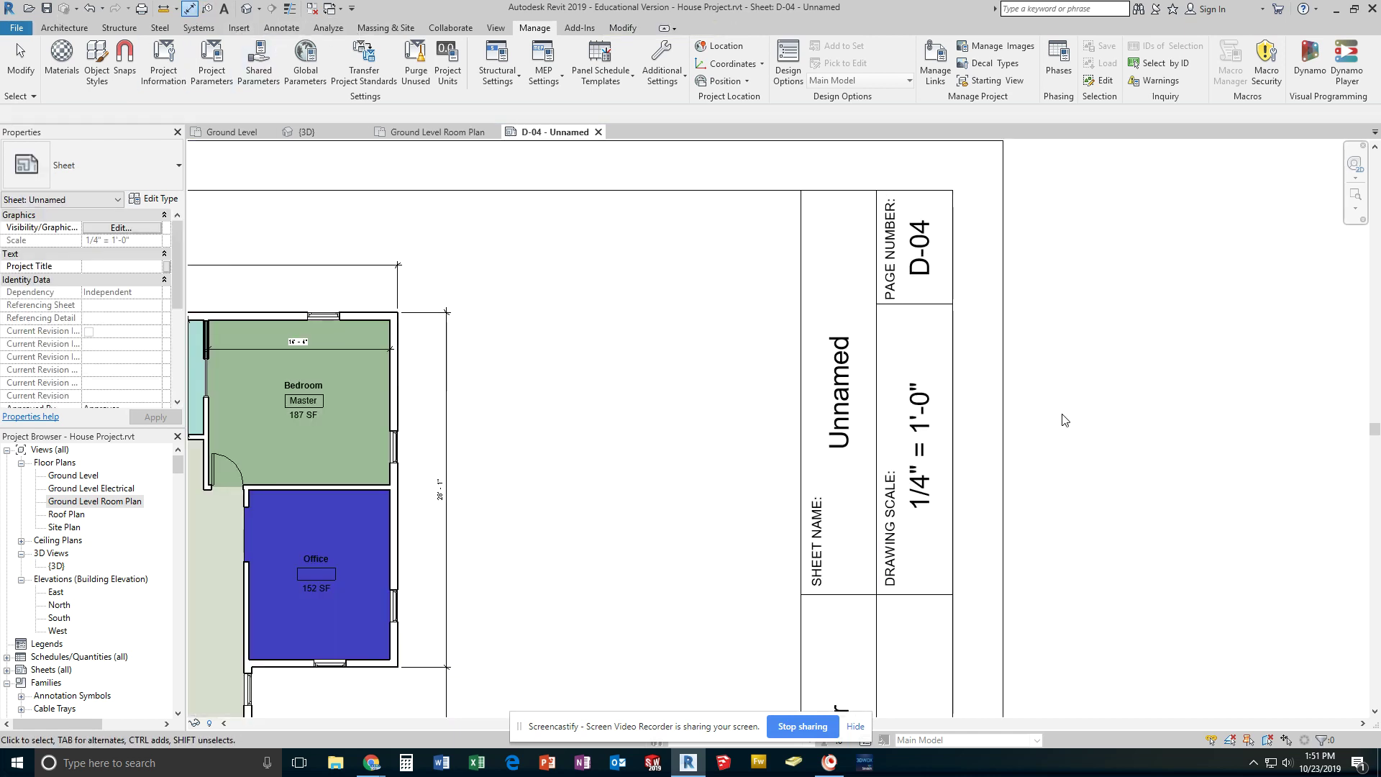
left_click(924, 310)
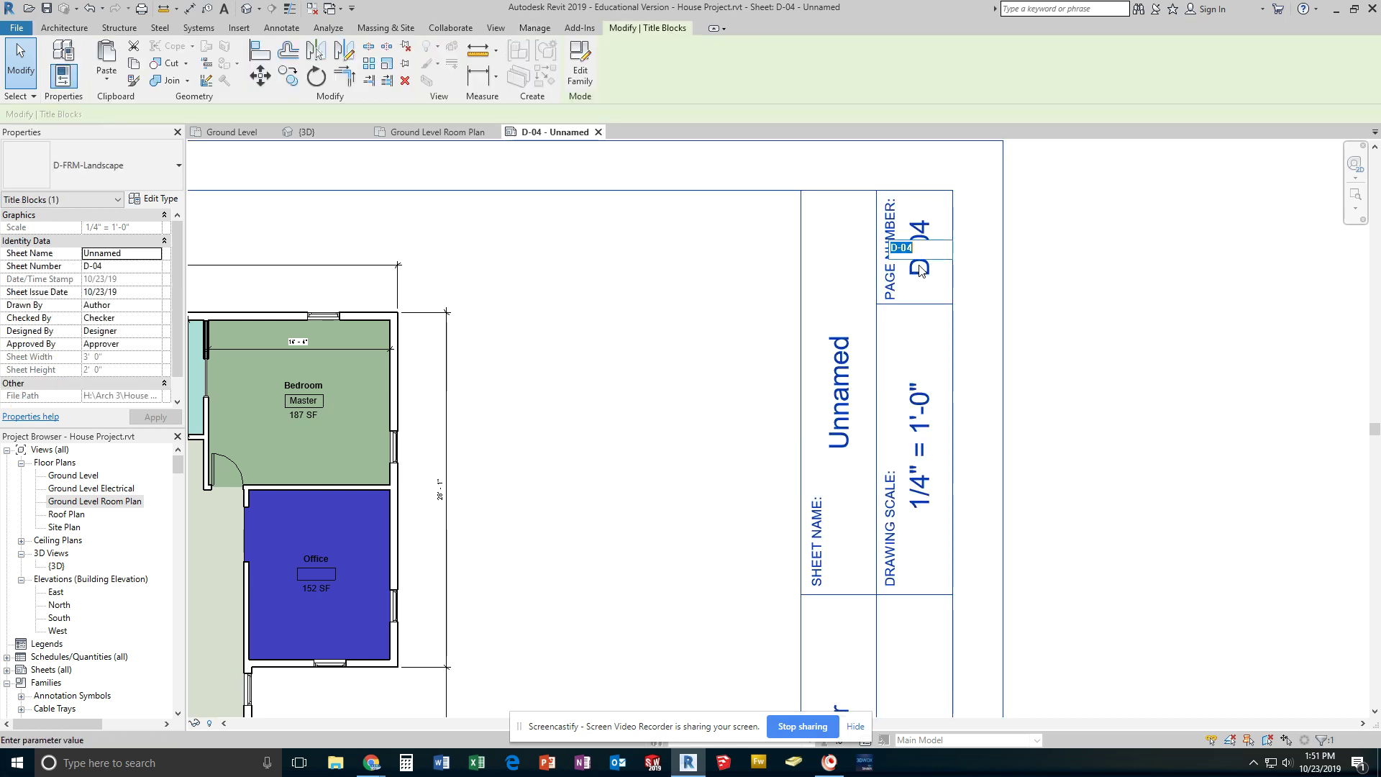
left_click(921, 253)
key("BackSpace")
type("2")
key("Return")
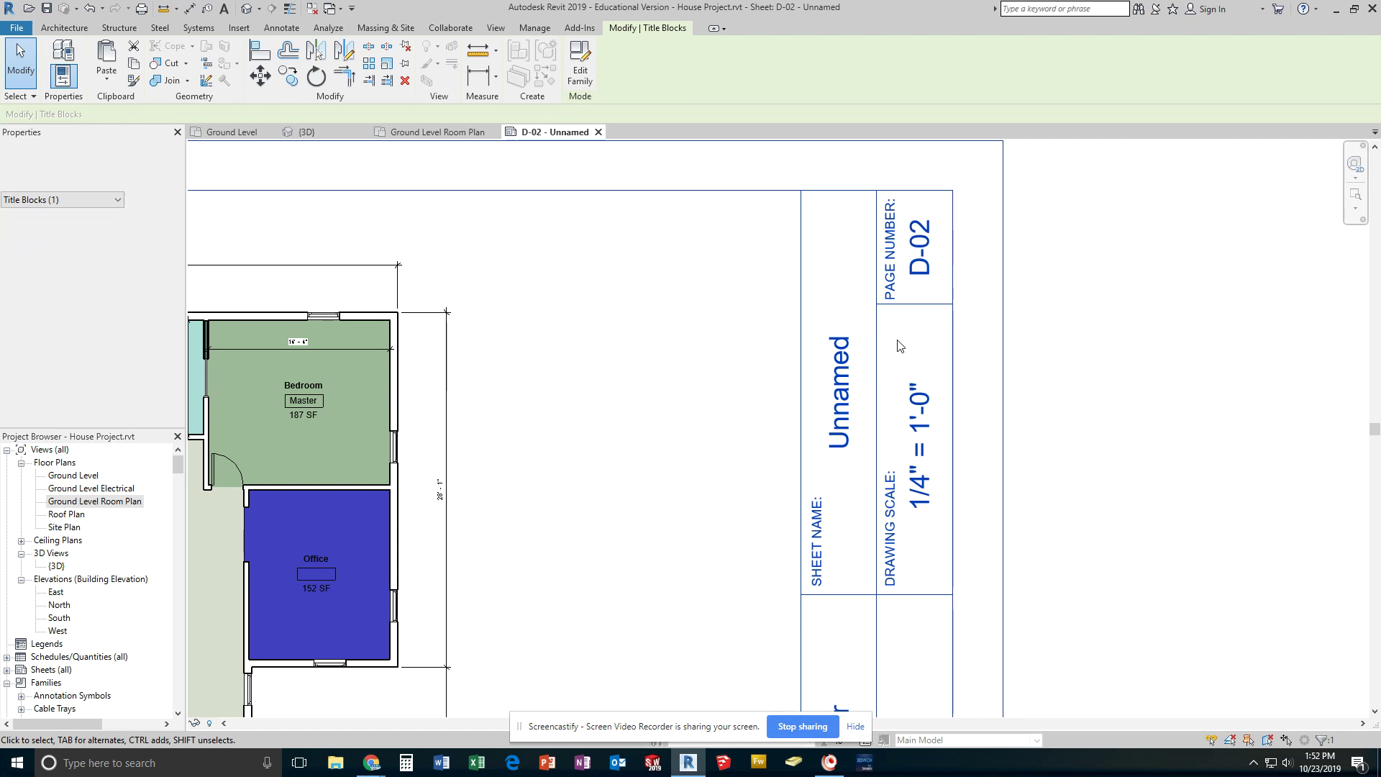
Rename the sheet from Unnamed to 'Room Plan' in the title block.
left_click(838, 381)
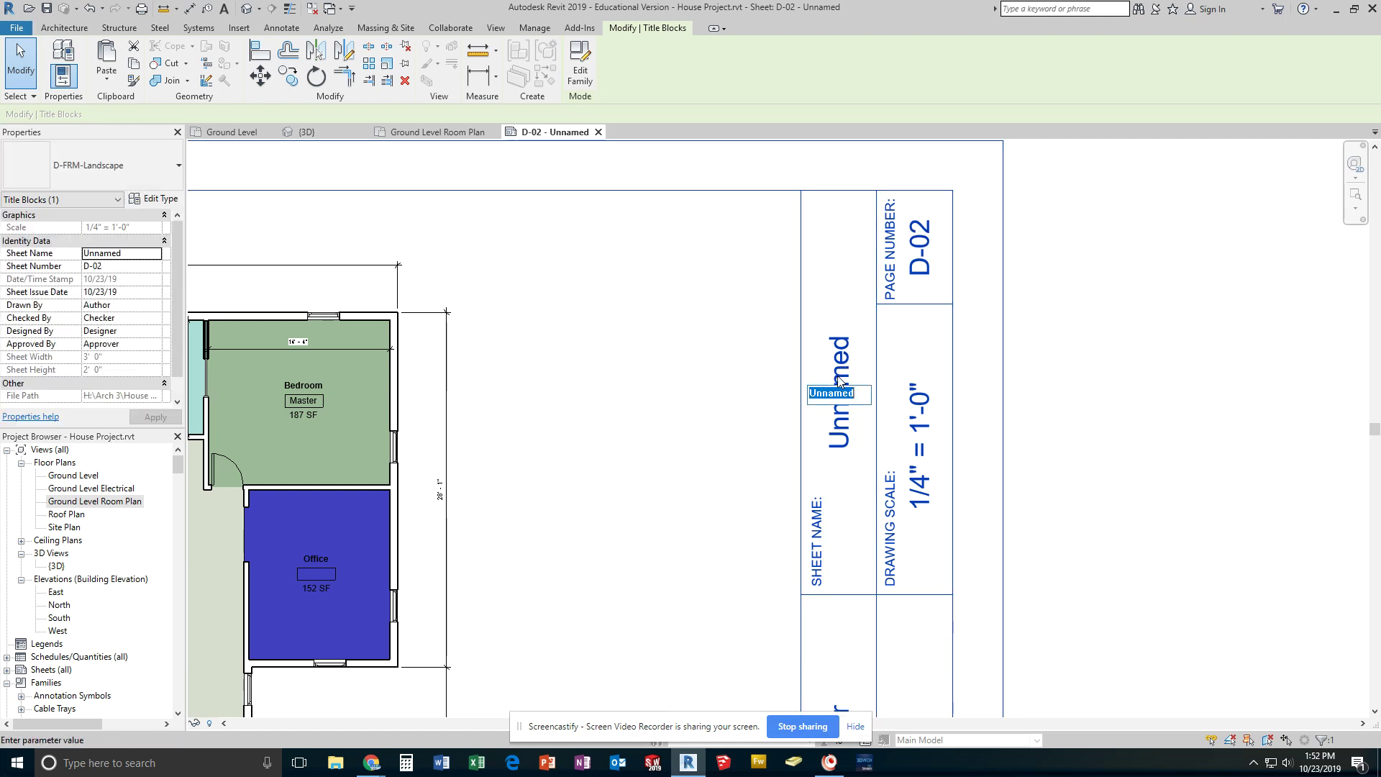
type("Room Plan")
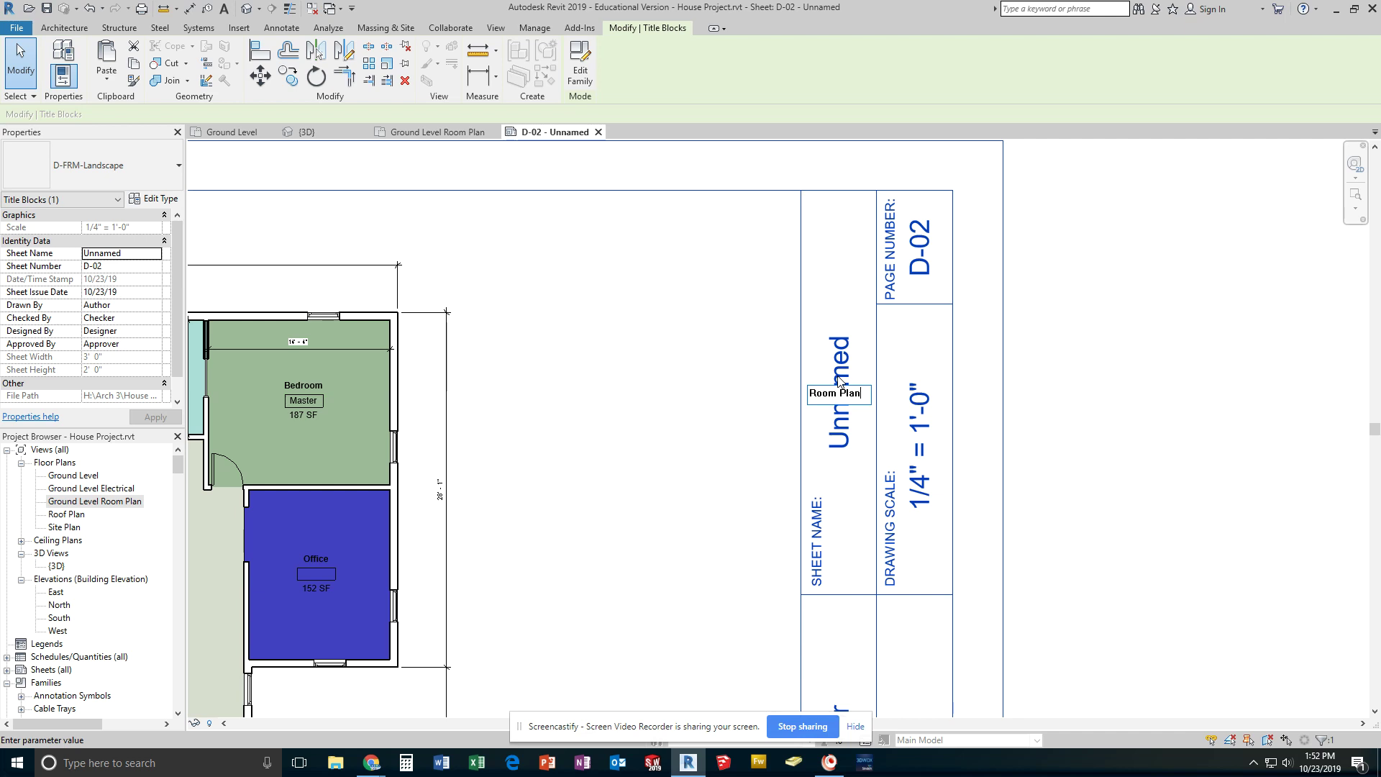
left_click(1057, 392)
scroll(1051, 416, "down", 1)
scroll(1017, 373, "up", 1)
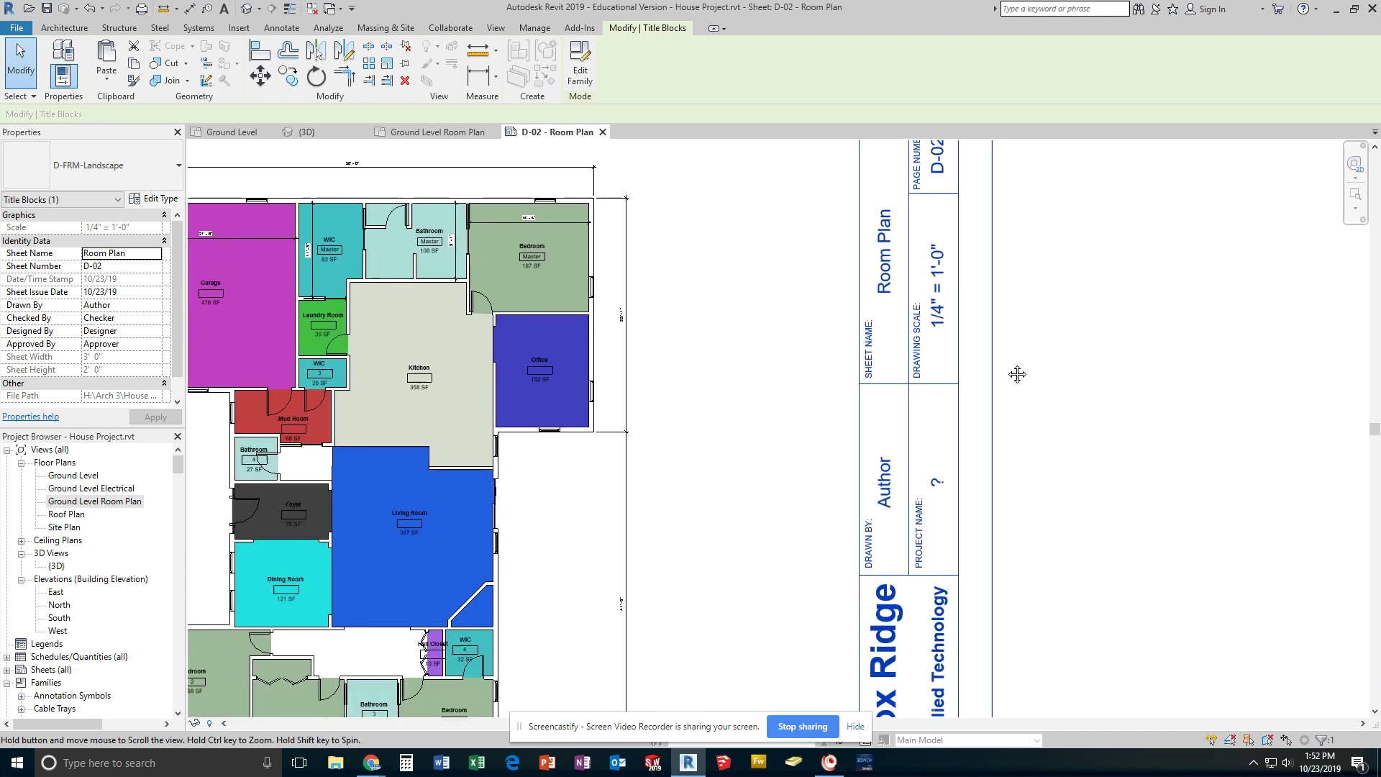
scroll(955, 302, "down", 1)
Enter the project's street address as the title block's Project Name.
left_click(883, 393)
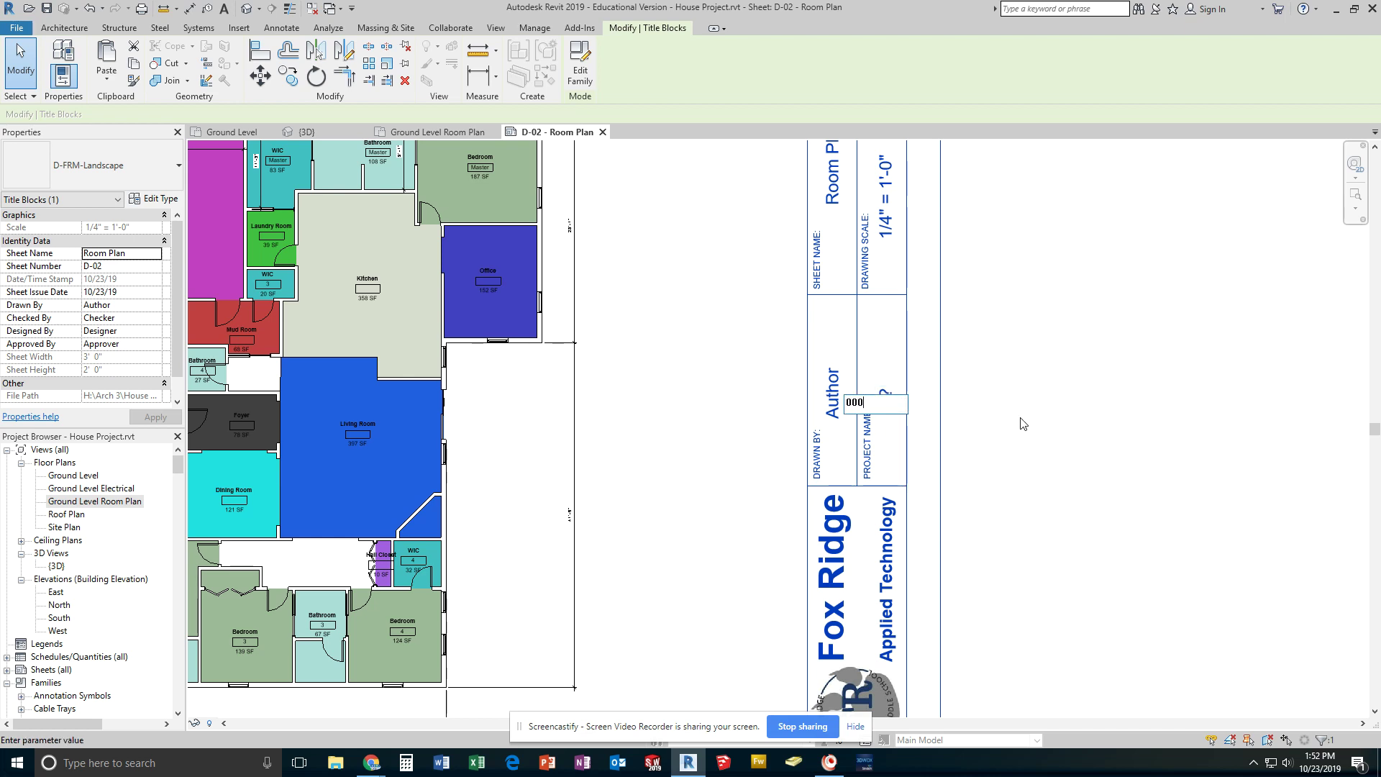
type("0000 ")
type("F")
type("ox R")
type("idge")
type(" Cir")
type(".")
left_click(1046, 367)
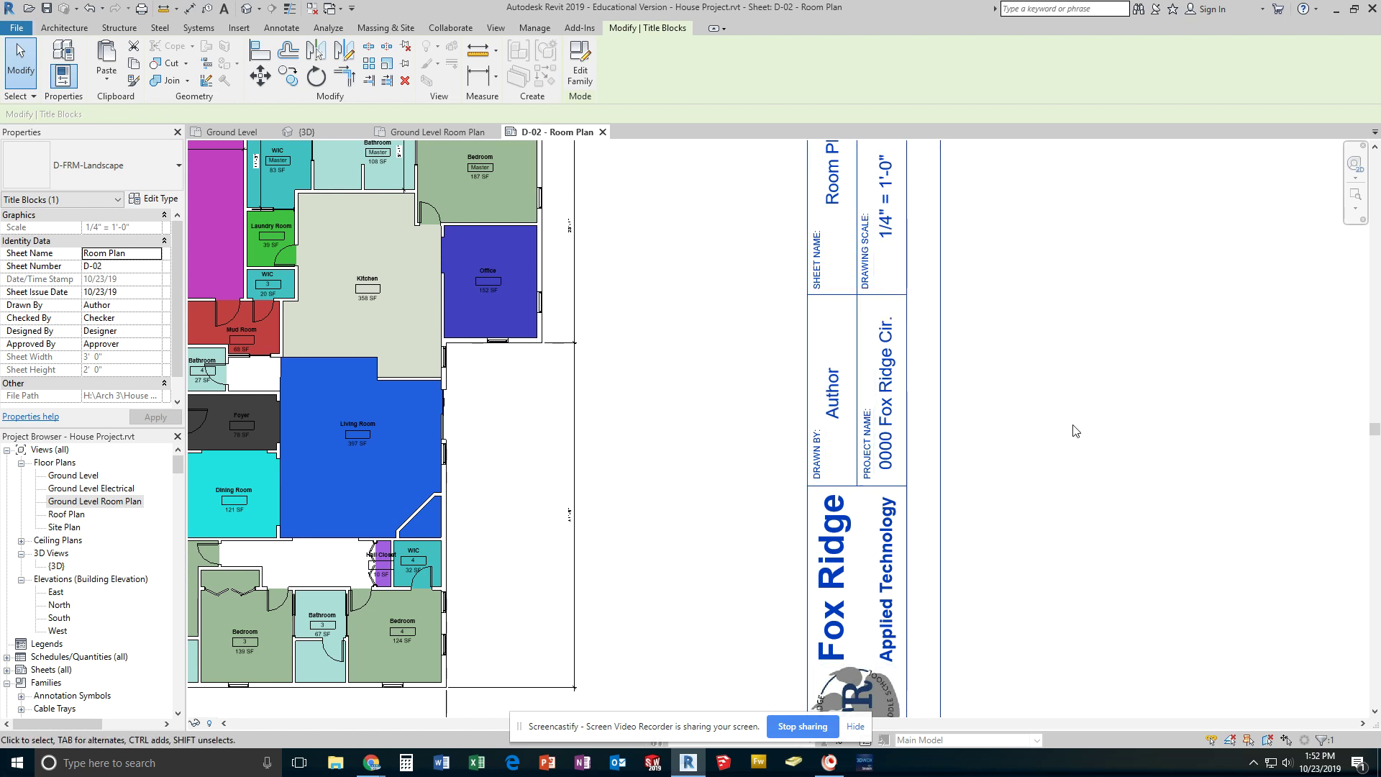
scroll(1085, 433, "down", 3)
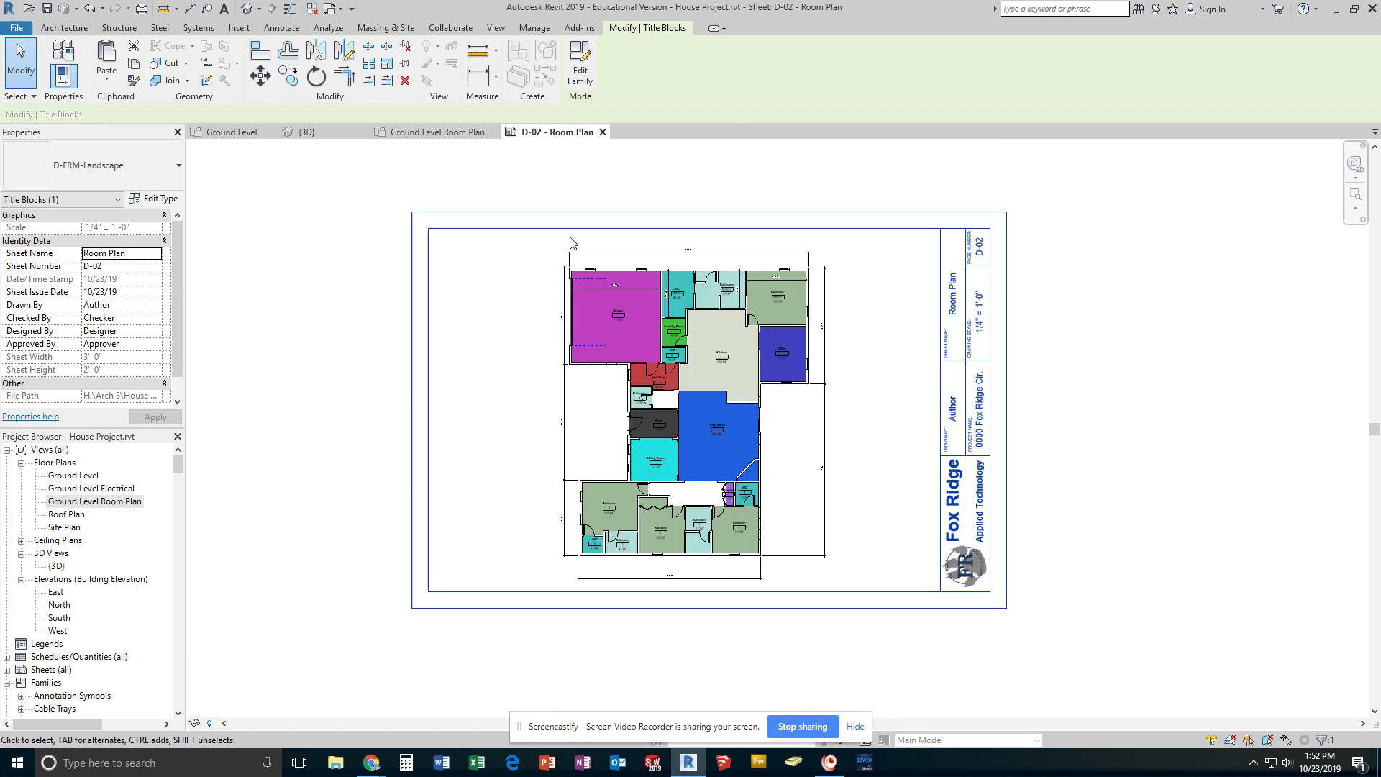